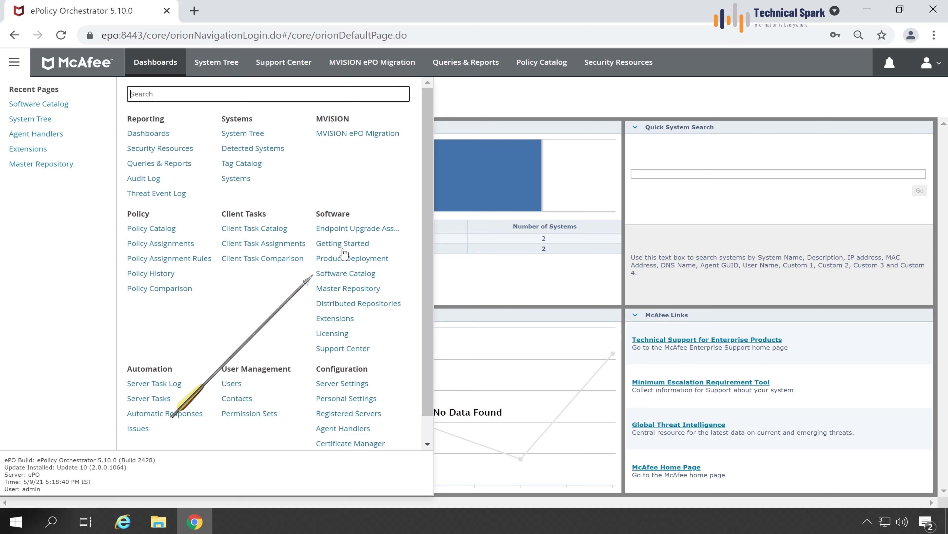
Show the ePO Software Catalog page, then open a new browser tab.
click(359, 276)
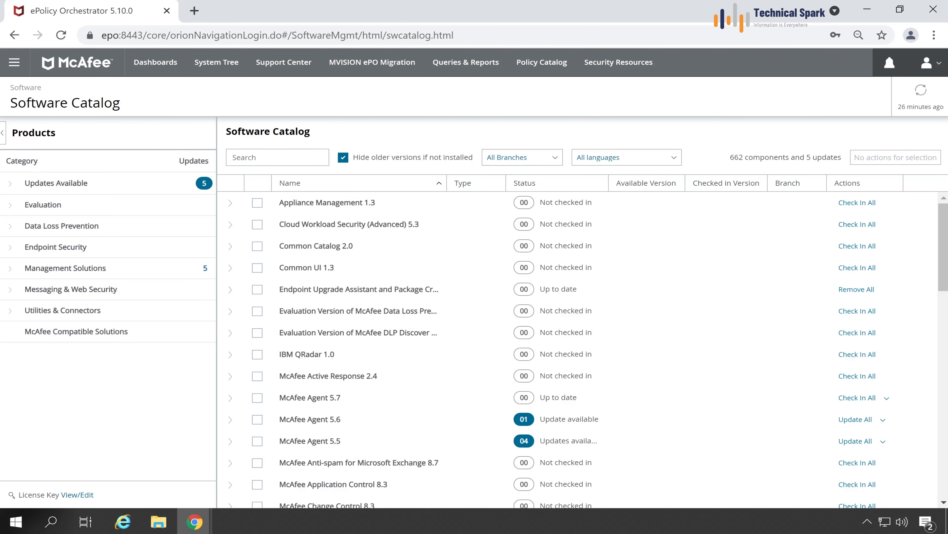
drag(120, 104, 11, 102)
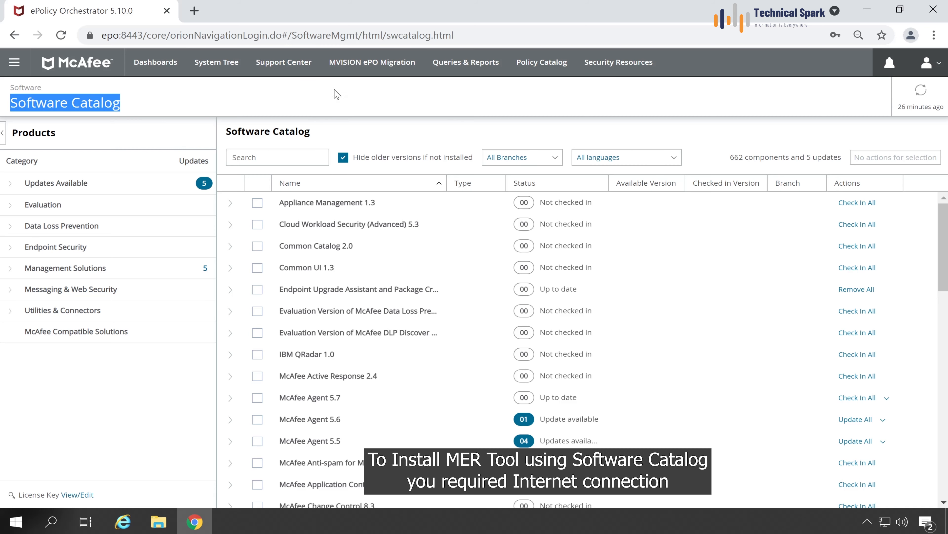
click(194, 10)
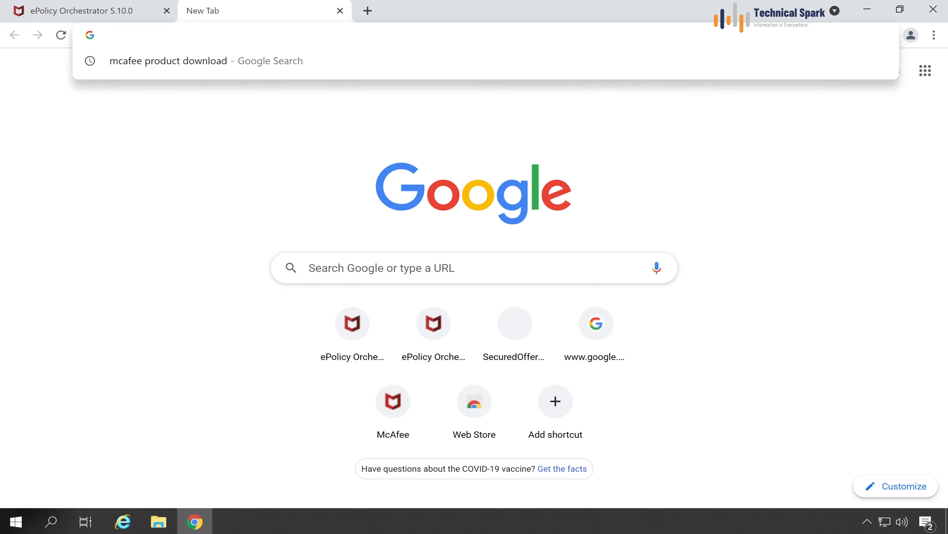
Search 'mcafee enterprise' and reach the site's Product Downloads login page.
text(mcafee enter)
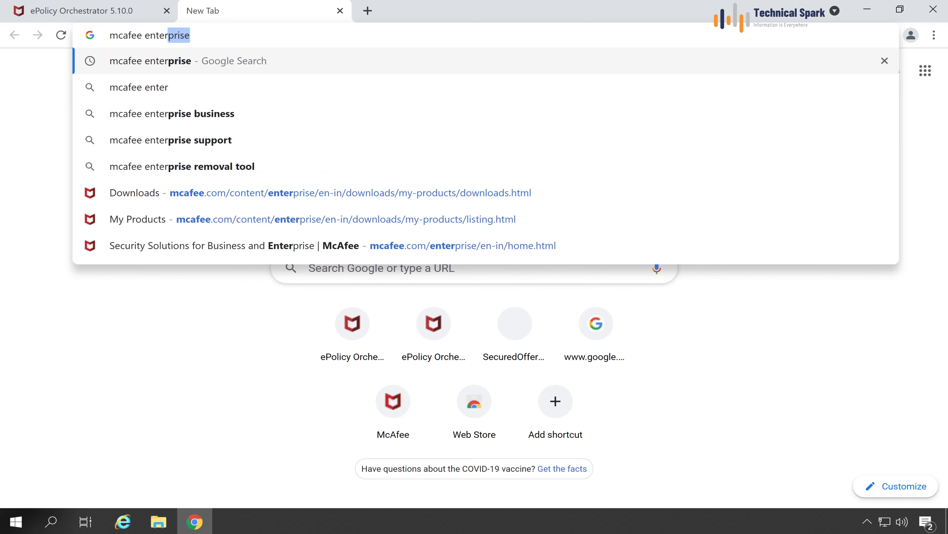
key(Return)
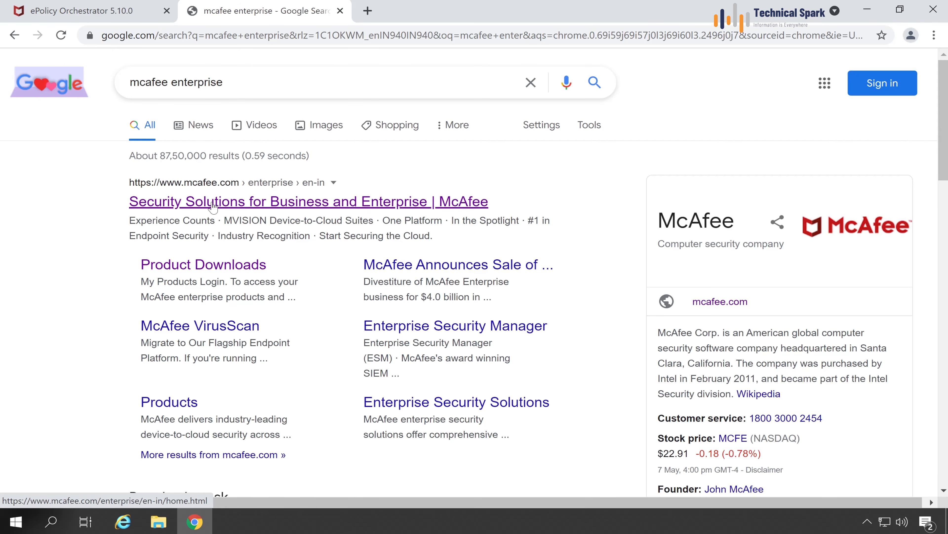
click(213, 203)
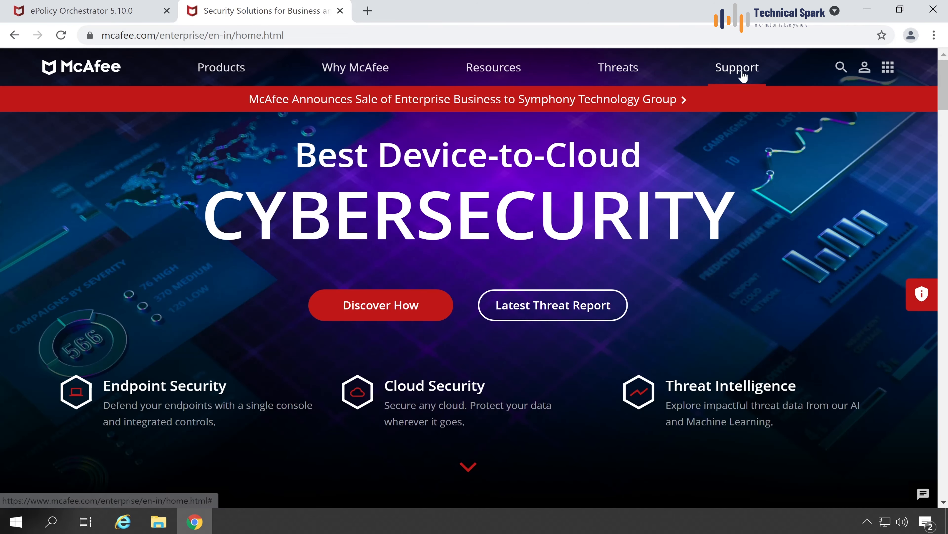
mouse_move(742, 75)
click(421, 152)
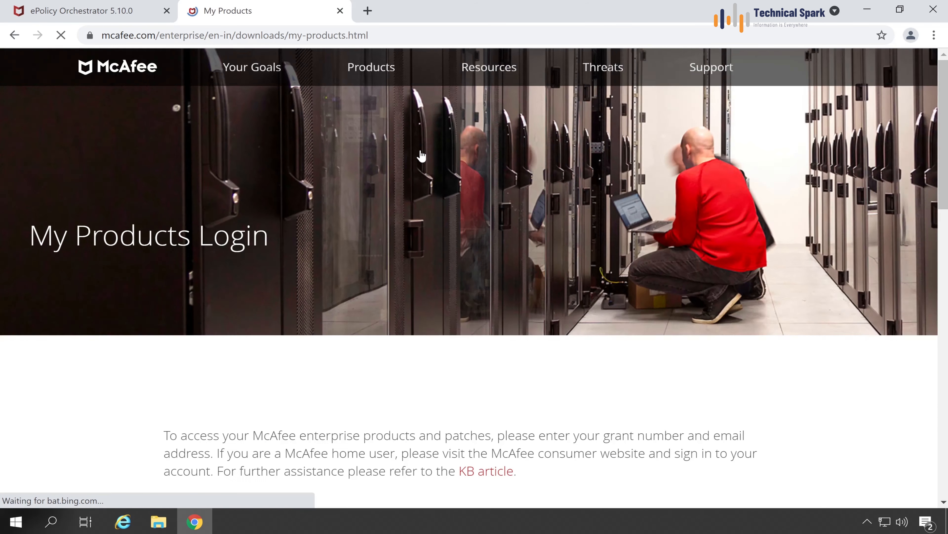
scroll(421, 156, down, 8)
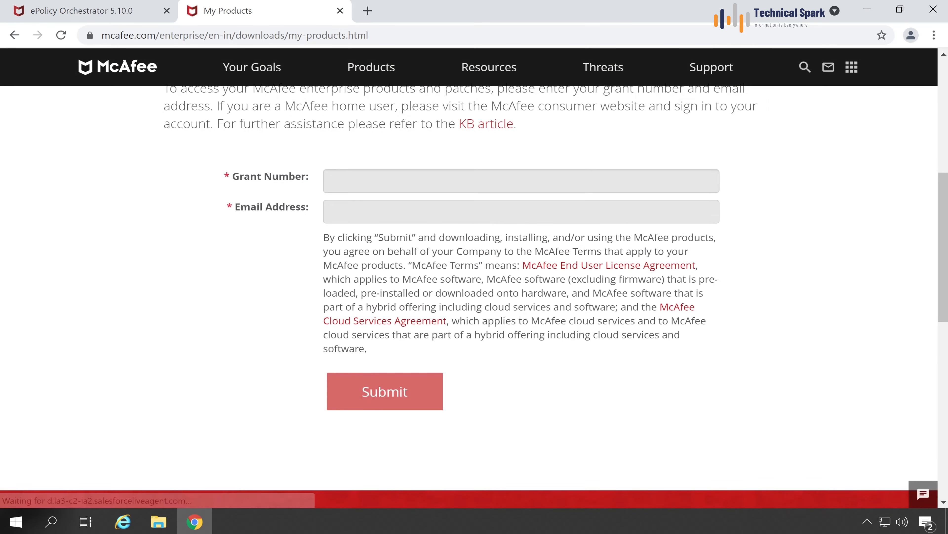
Sign in with the grant number and the account e-mail address.
click(394, 182)
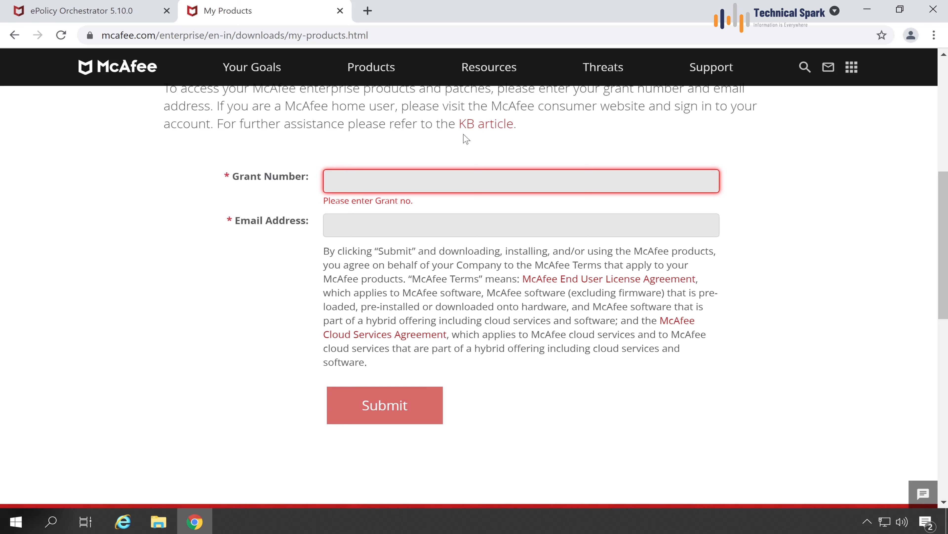
text(•••••••••)
key(Tab)
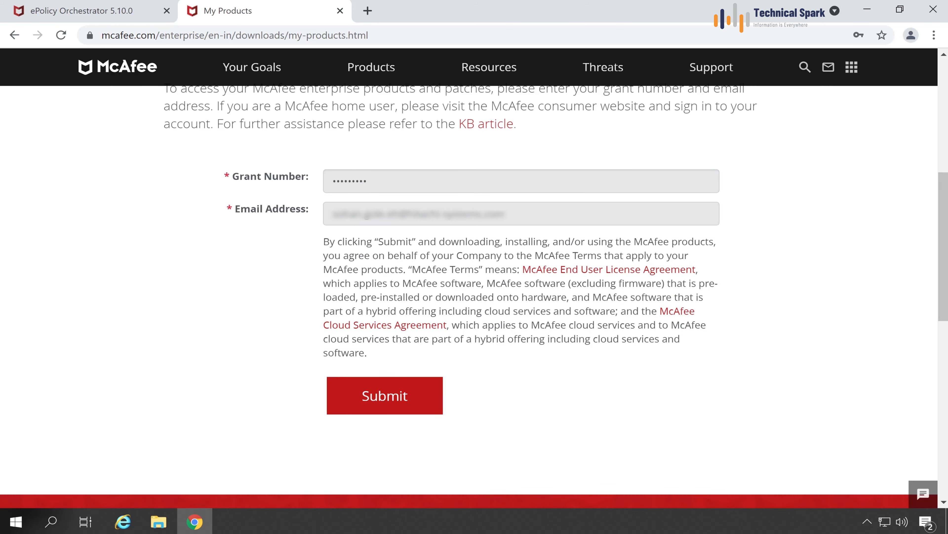
click(391, 403)
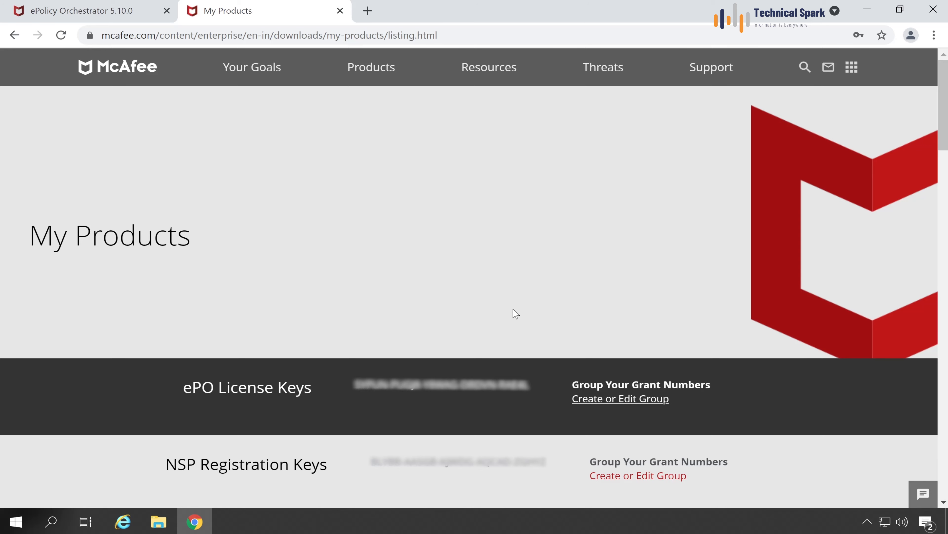
Filter the product list to Utilities & Connectors.
drag(943, 112, 927, 269)
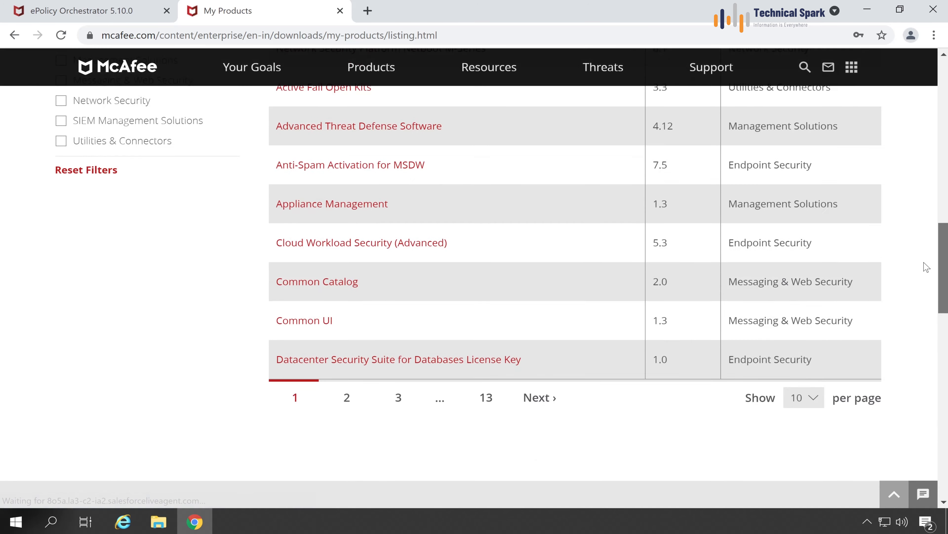
scroll(927, 269, up, 5)
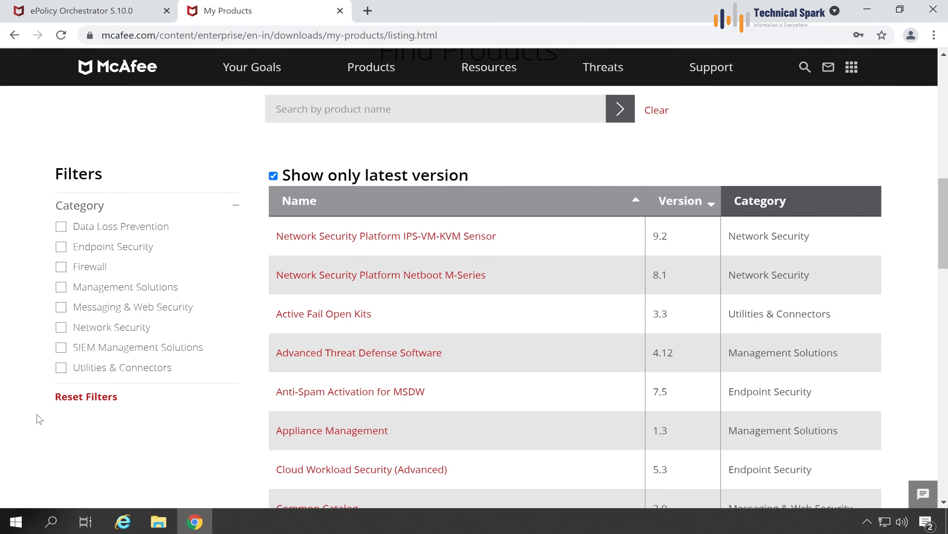
click(61, 367)
scroll(60, 375, down, 1)
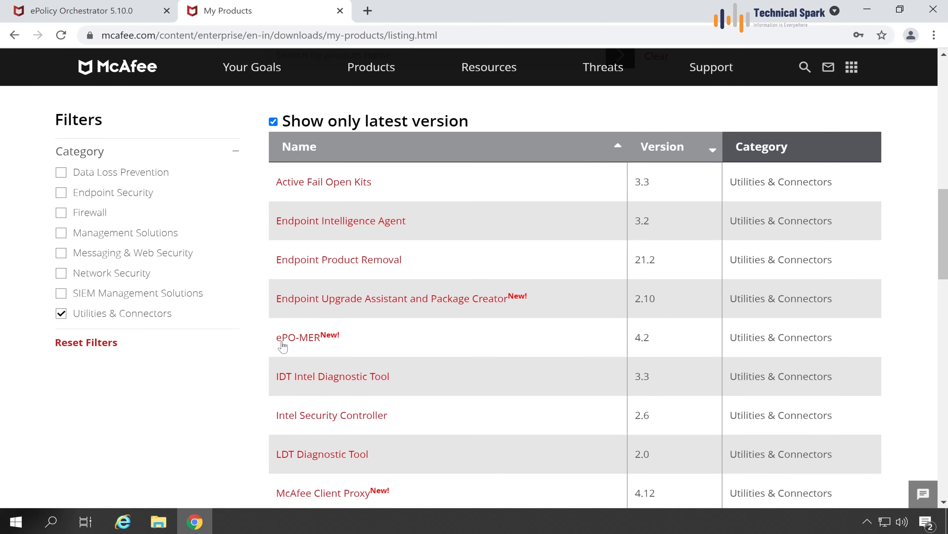
Open the ePO-MER 4.2 downloads page from the product table.
drag(364, 349, 273, 343)
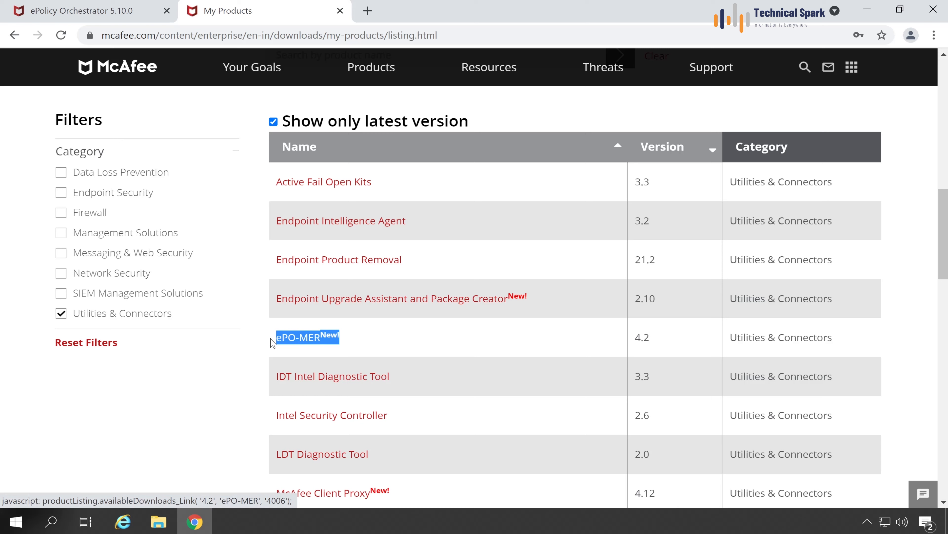
click(382, 338)
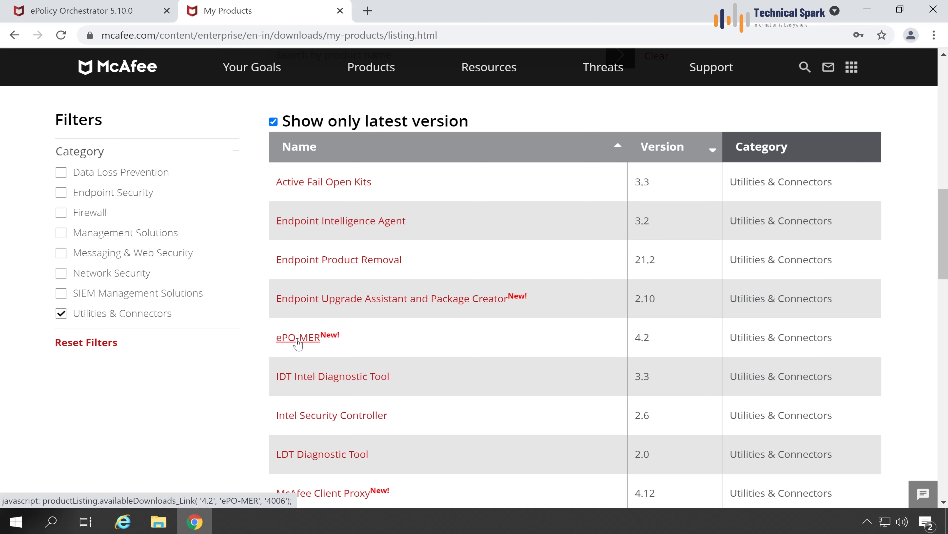
click(298, 343)
drag(9, 249, 199, 239)
drag(940, 104, 940, 269)
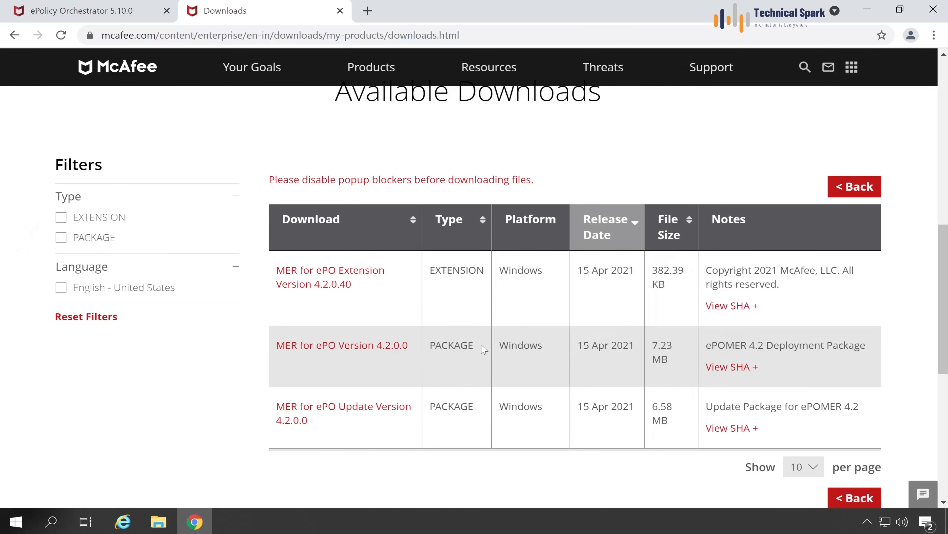
Download the MER for ePO extension, Version 4.2.0.0 and Update 4.2.0.0 zips, then close the tab.
drag(482, 344, 429, 345)
drag(483, 413, 432, 411)
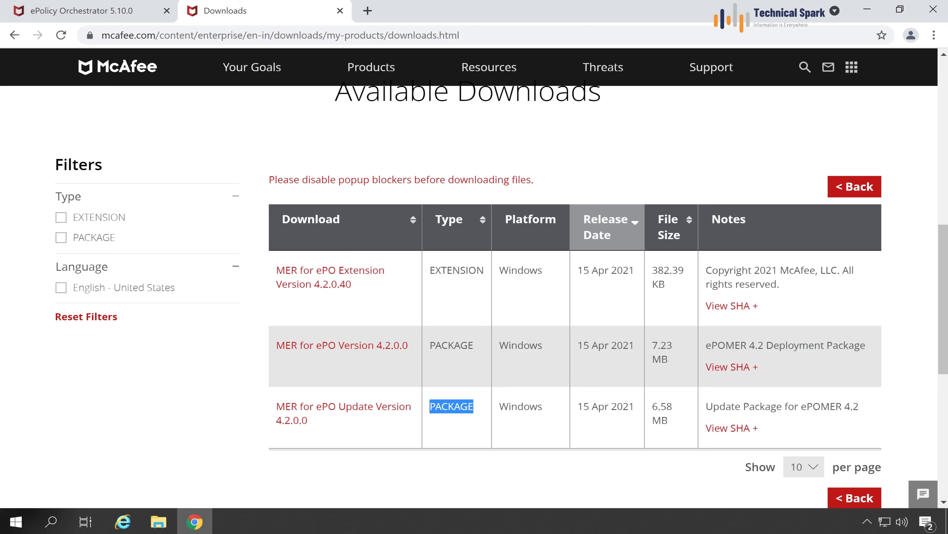
drag(485, 270, 428, 274)
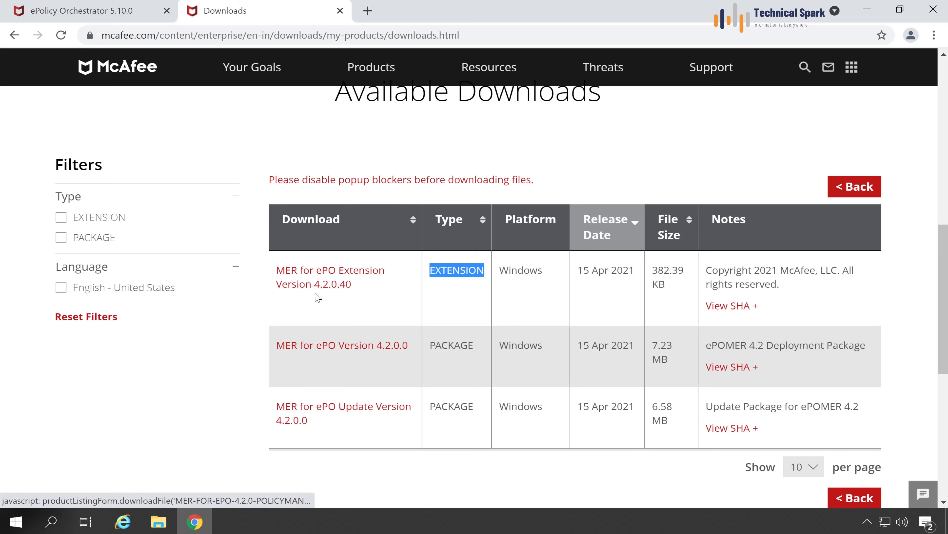
click(332, 284)
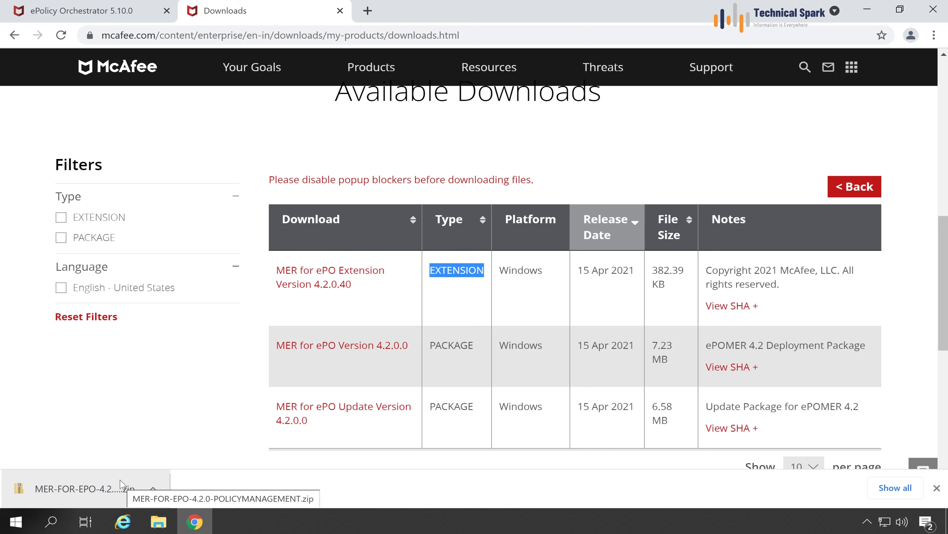
click(362, 347)
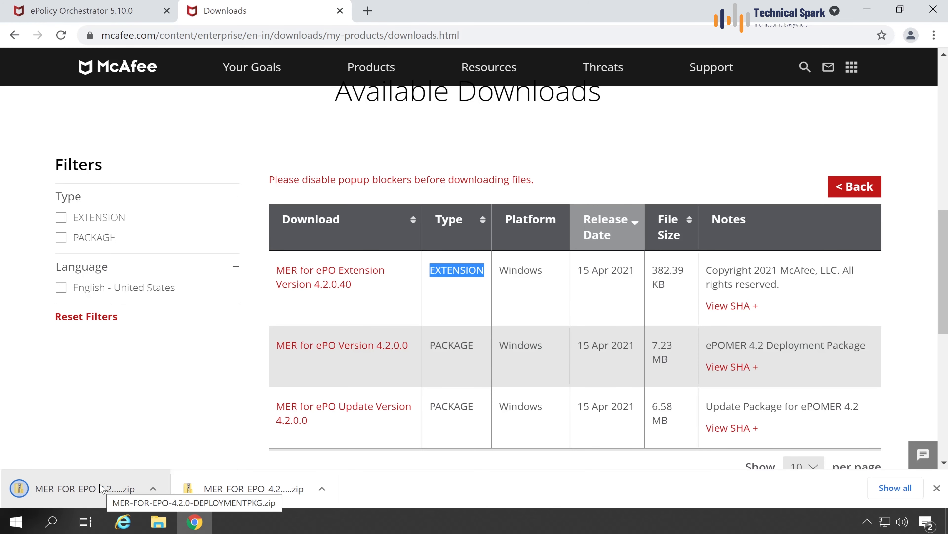
click(374, 409)
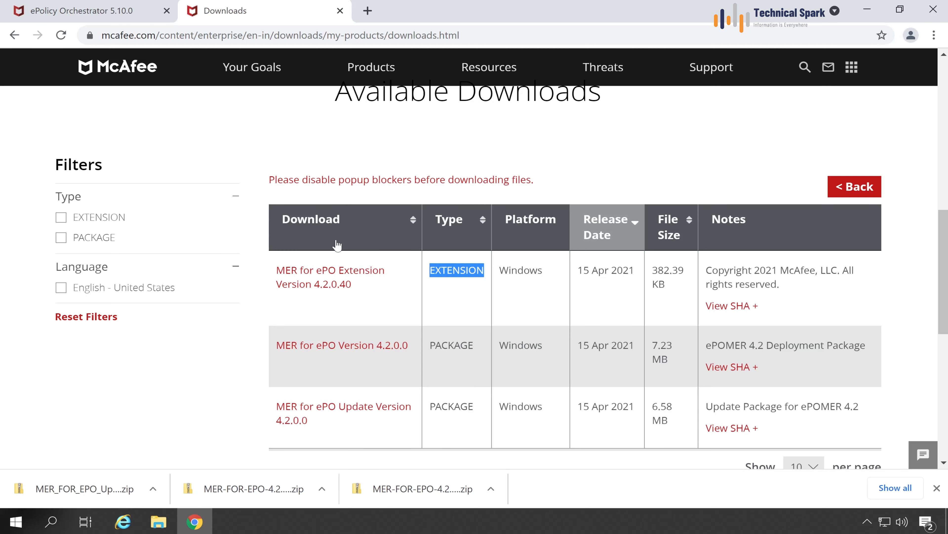
click(340, 11)
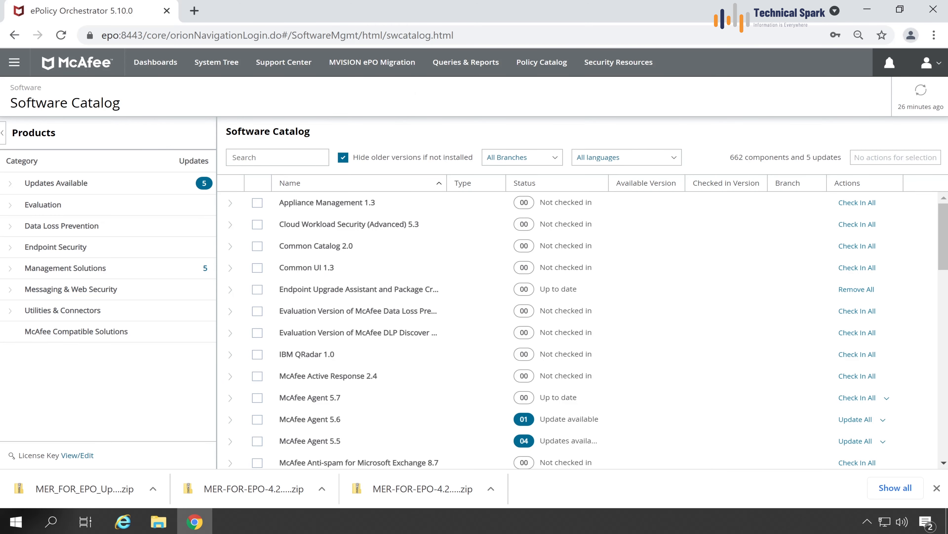
Go to Software > Extensions in ePO and expand the first downloaded zip's options.
click(20, 66)
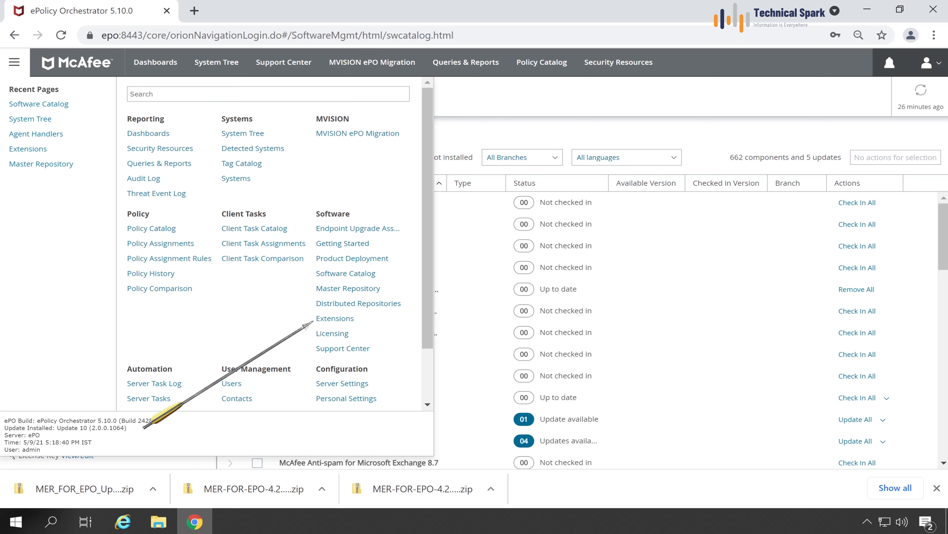
drag(321, 215, 353, 216)
click(340, 320)
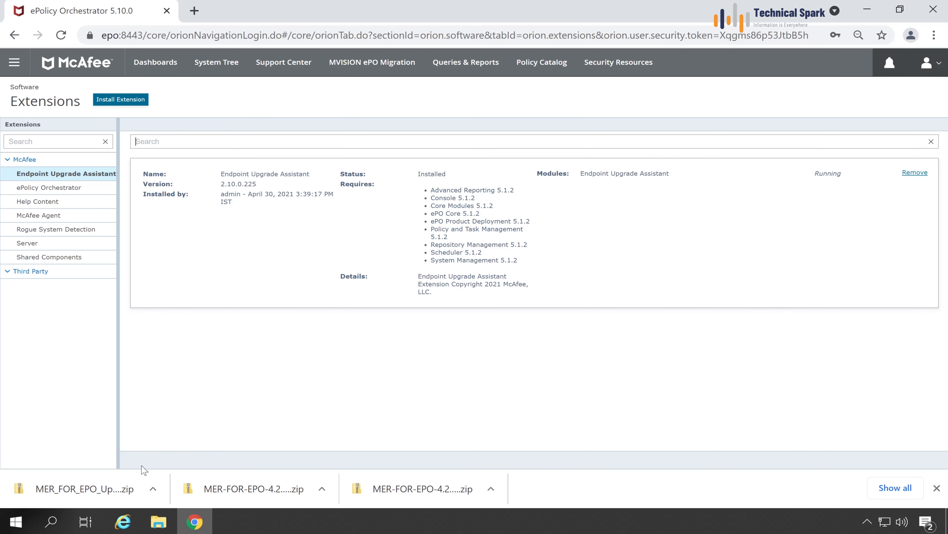
click(153, 488)
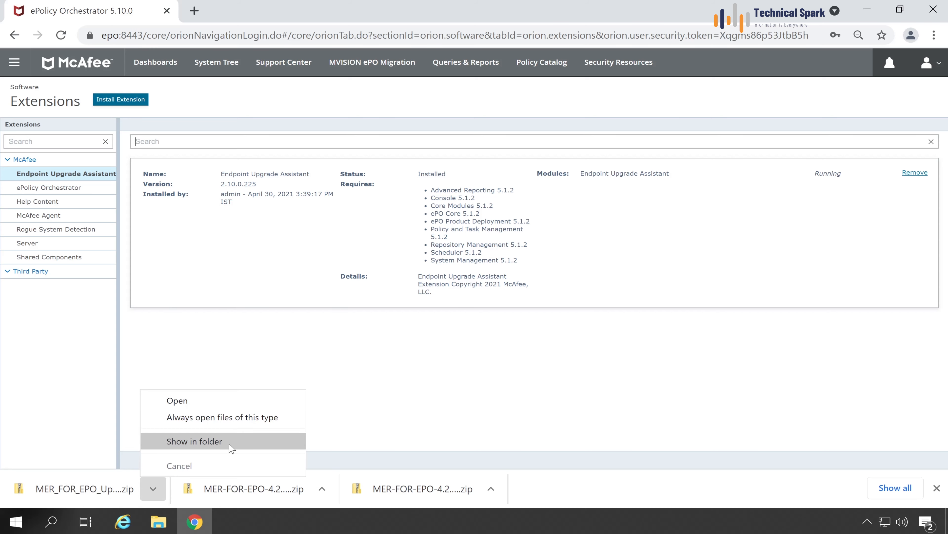
Show the three MER zips in Downloads and auto-fit the Name column to read them.
click(232, 445)
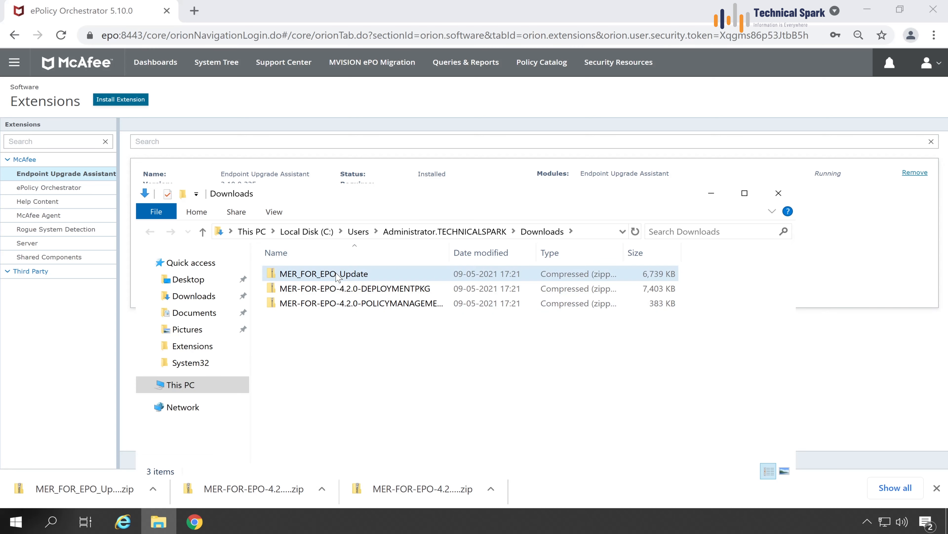
click(362, 307)
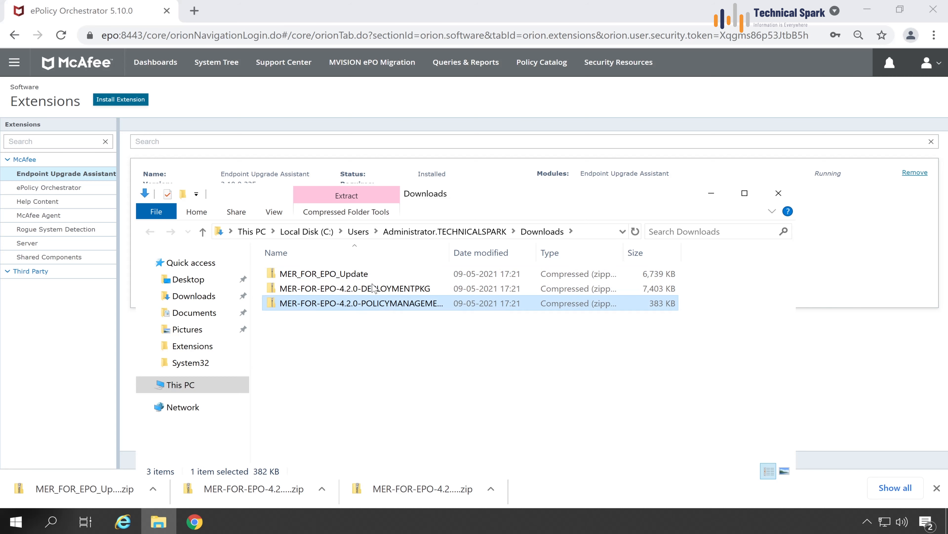
click(371, 291)
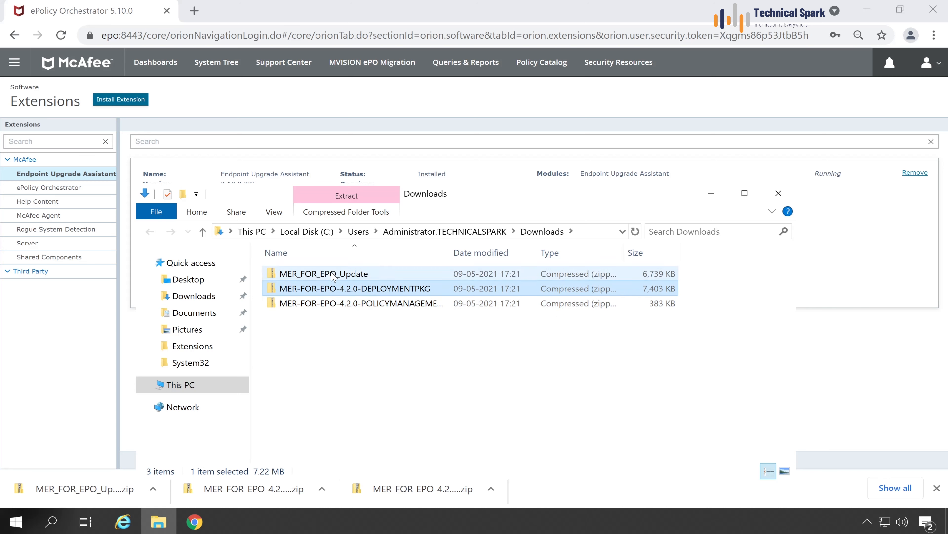
click(348, 275)
click(375, 305)
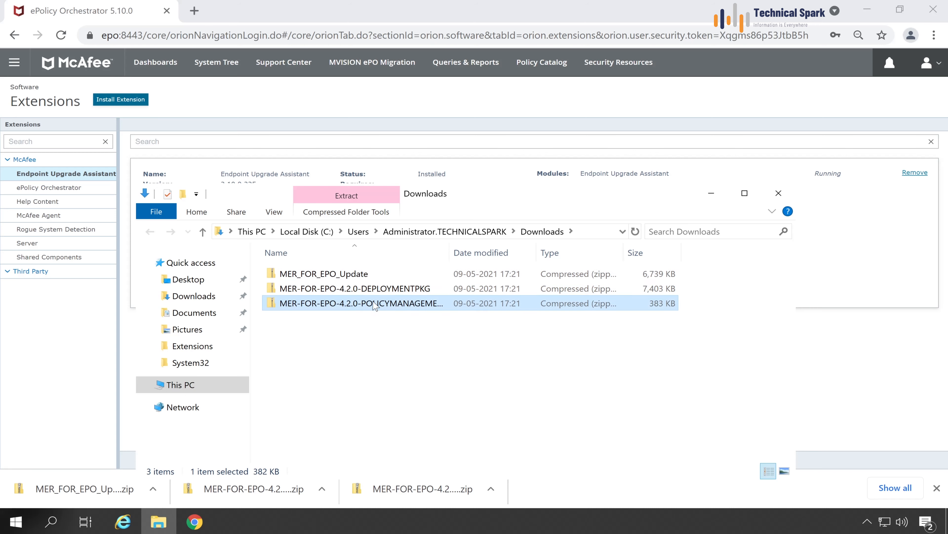
double_click(451, 256)
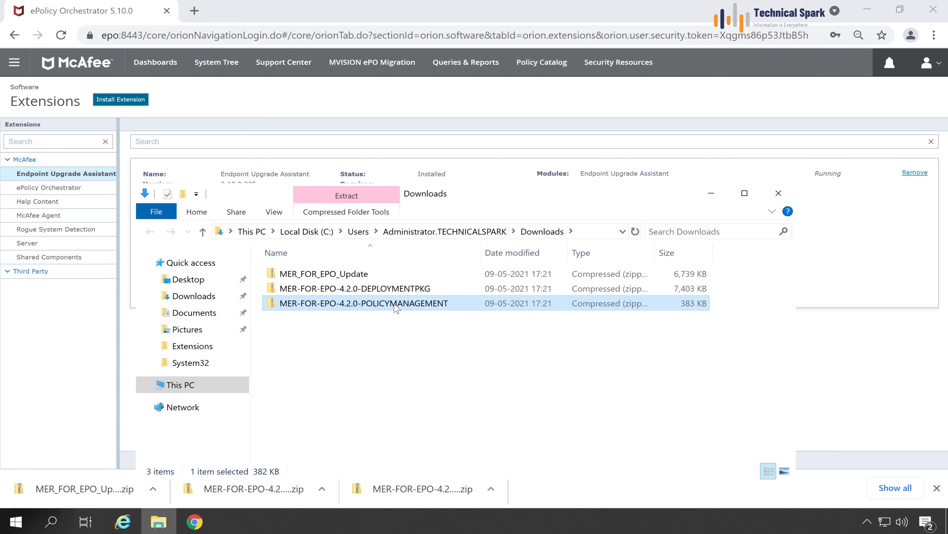
Choose MER-FOR-EPO-4.2.0-POLICYMANAGEMENT.zip as the new extension and submit it.
click(72, 308)
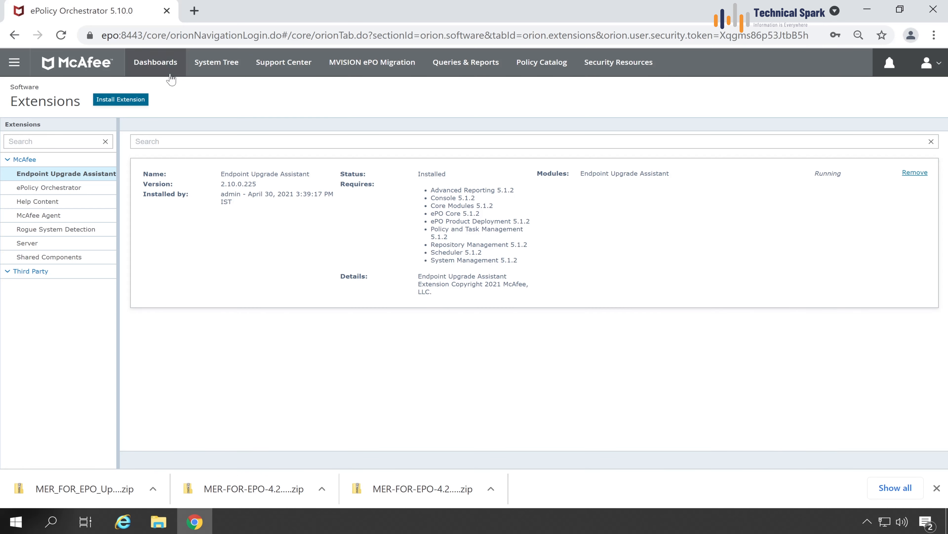
click(115, 101)
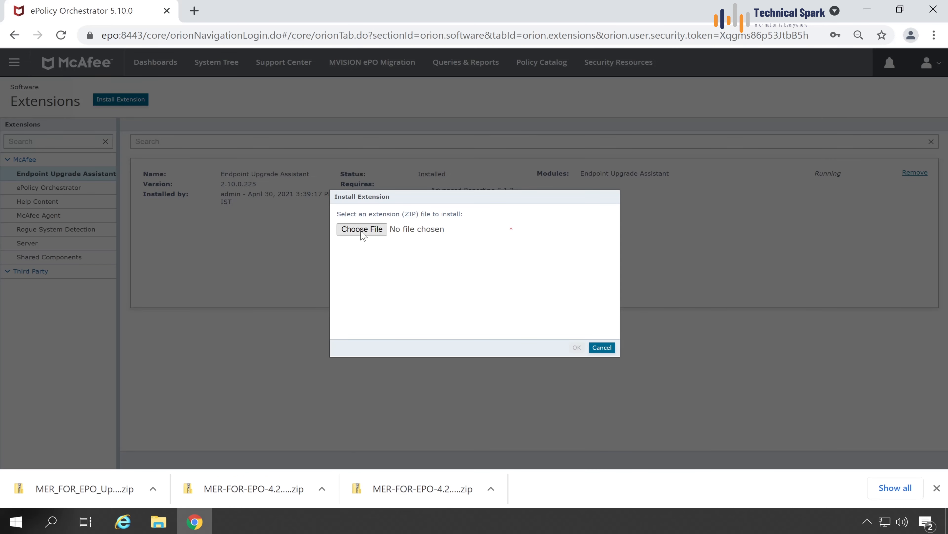
click(361, 229)
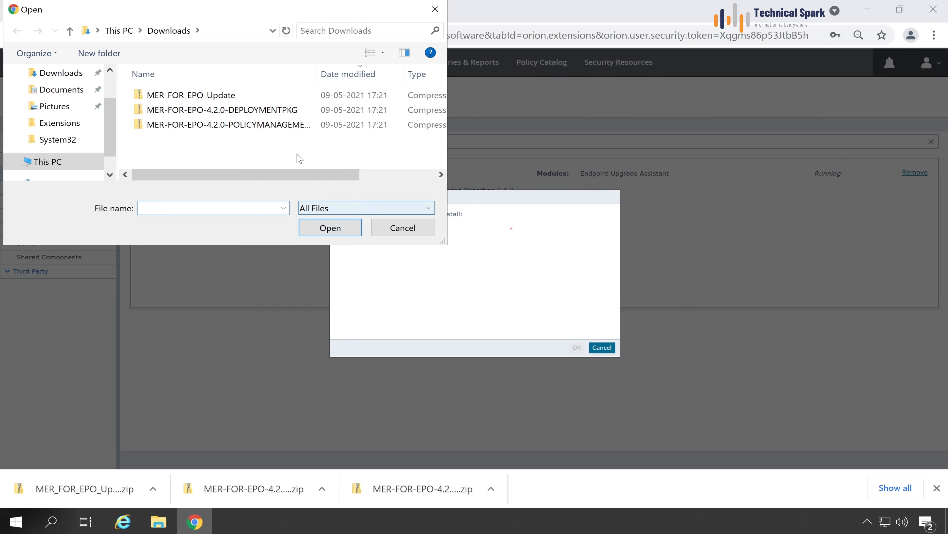
click(251, 125)
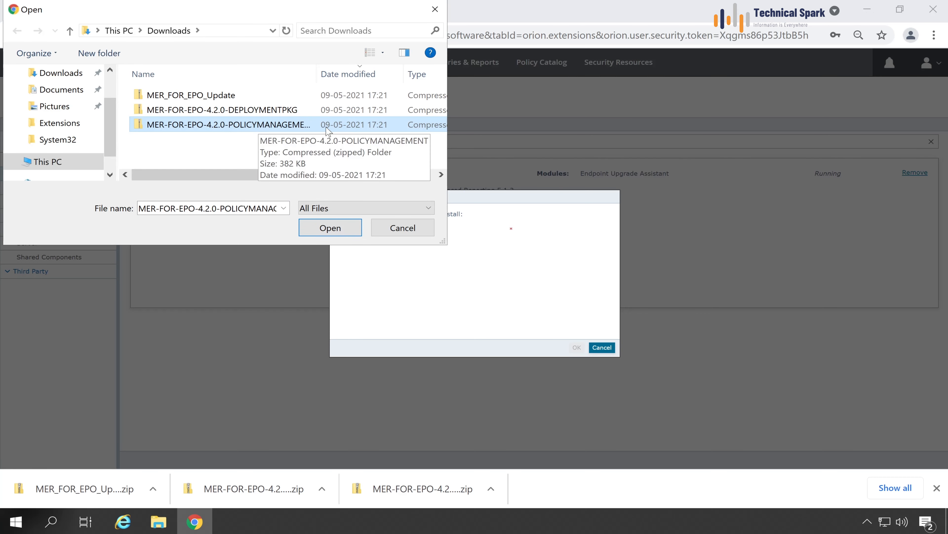
click(318, 224)
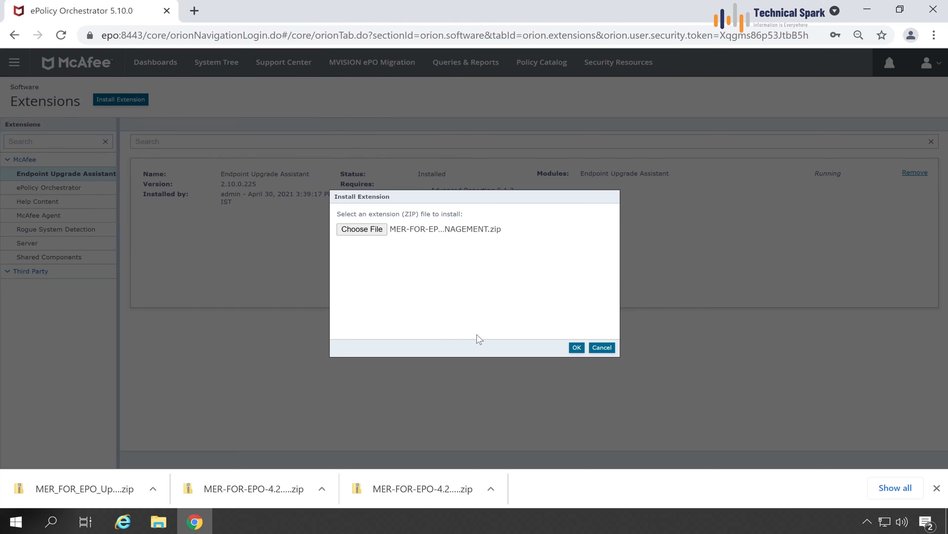
click(578, 348)
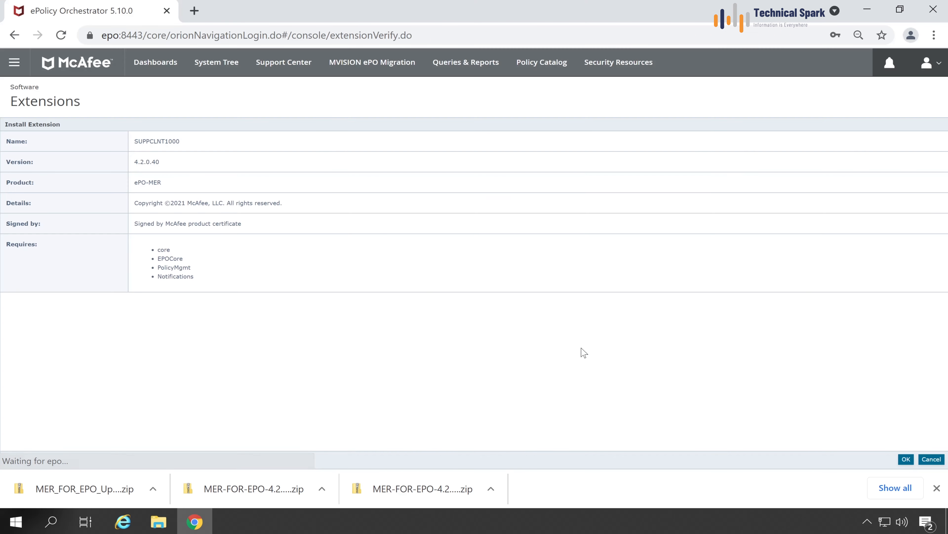
click(937, 488)
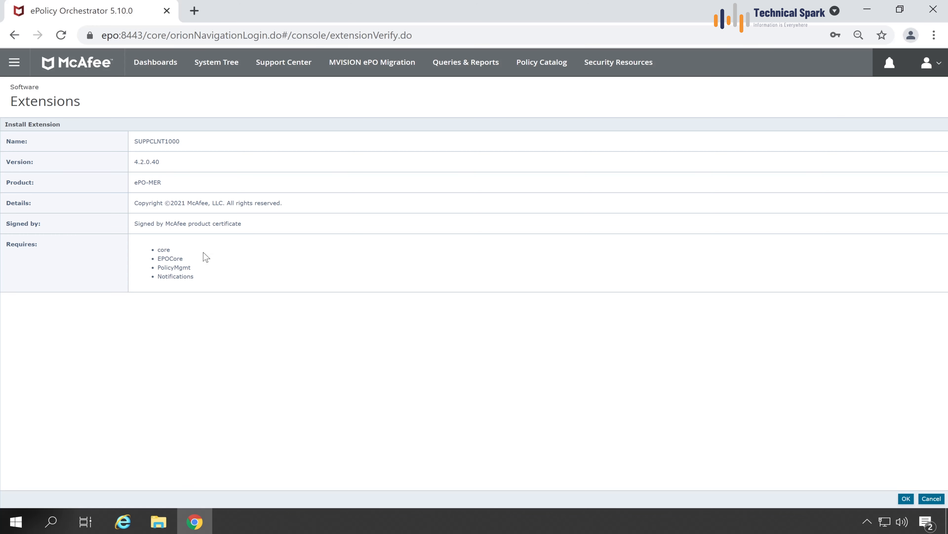
Review the EPOCore and Notifications requirements and confirm, installing MER for ePO 4.2.0.40.
drag(176, 250, 160, 250)
double_click(170, 258)
drag(199, 279, 166, 276)
click(428, 366)
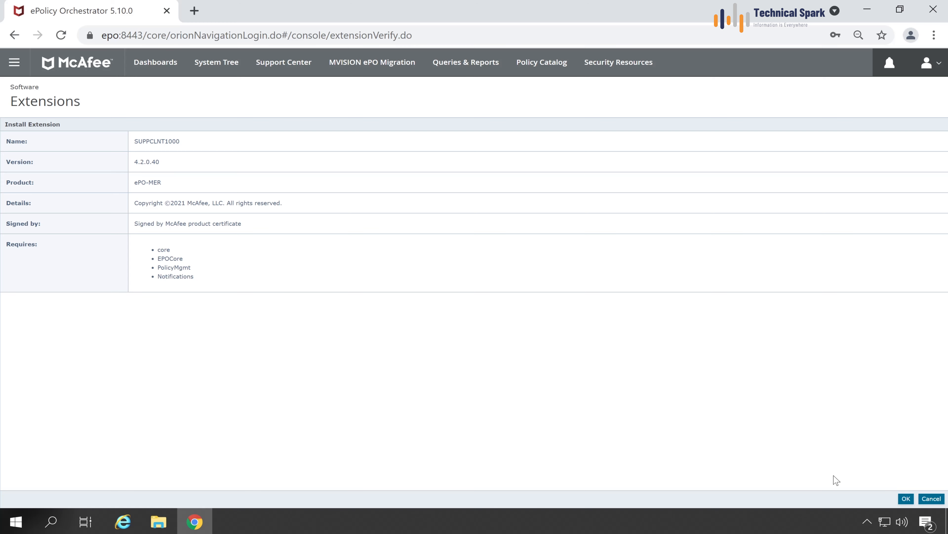
click(908, 499)
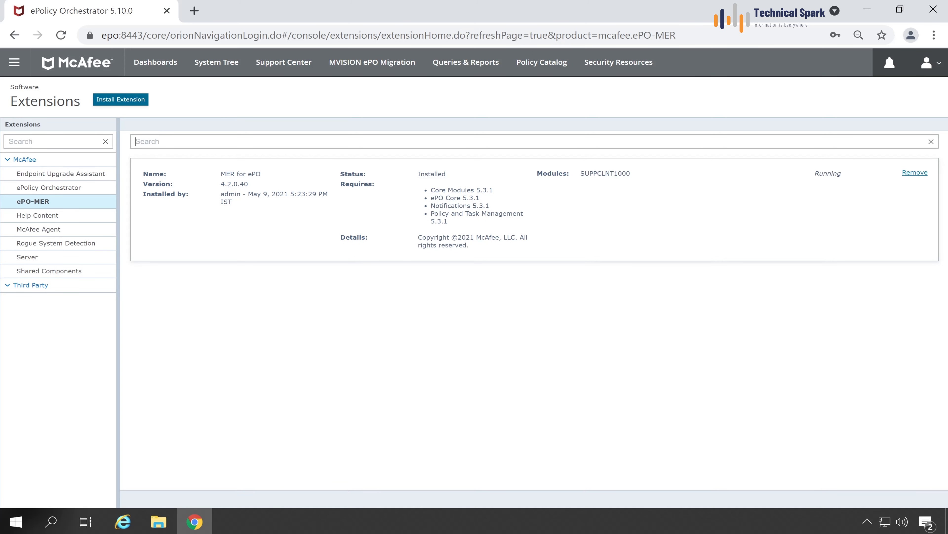
drag(245, 184, 248, 184)
Go to Software > Master Repository and start a package check-in.
click(14, 62)
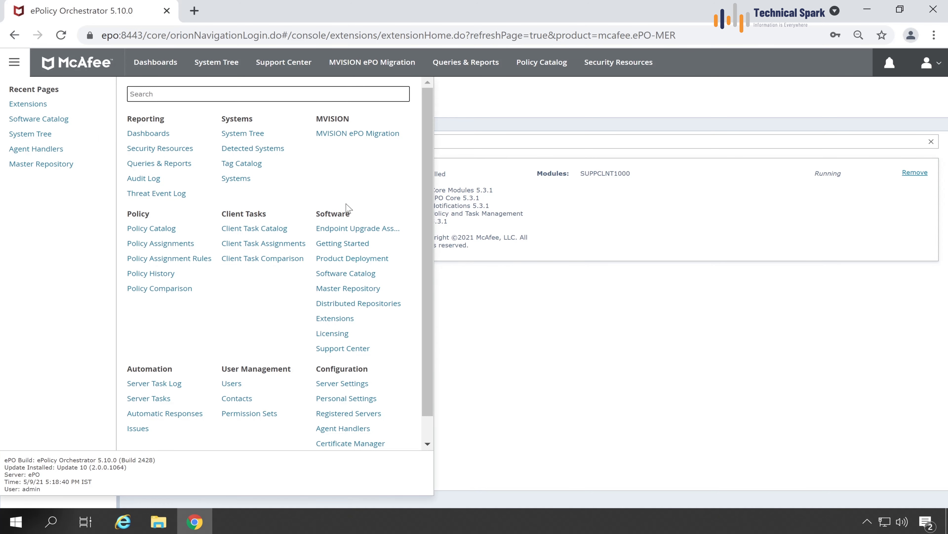
drag(351, 215, 337, 215)
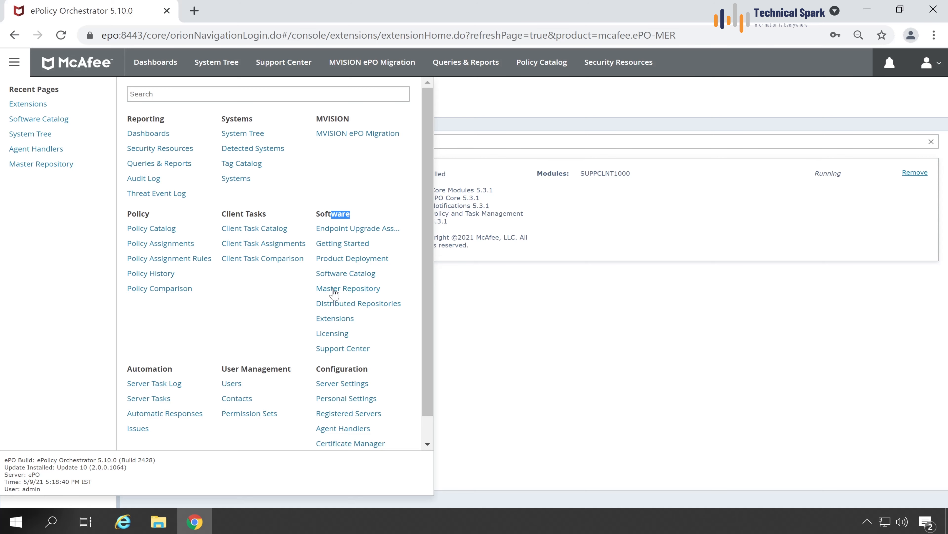
click(362, 290)
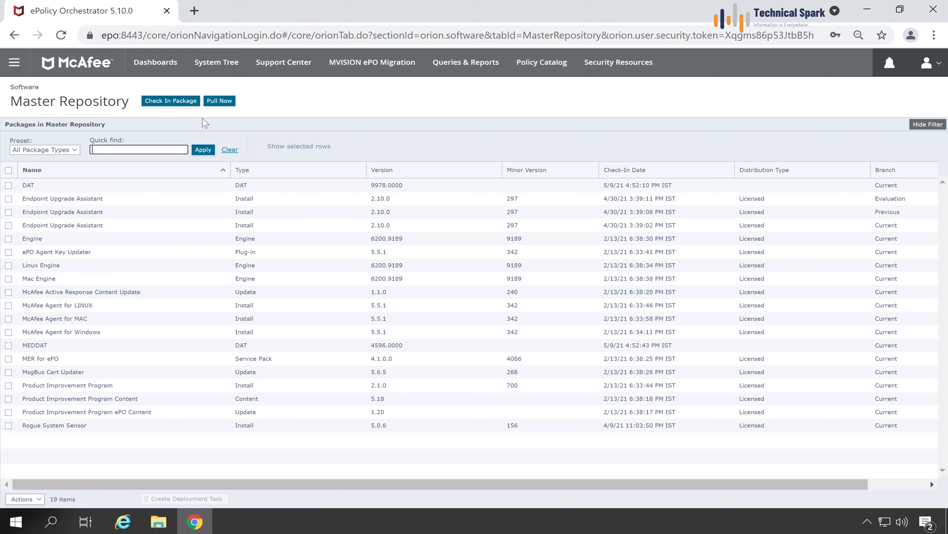
click(172, 101)
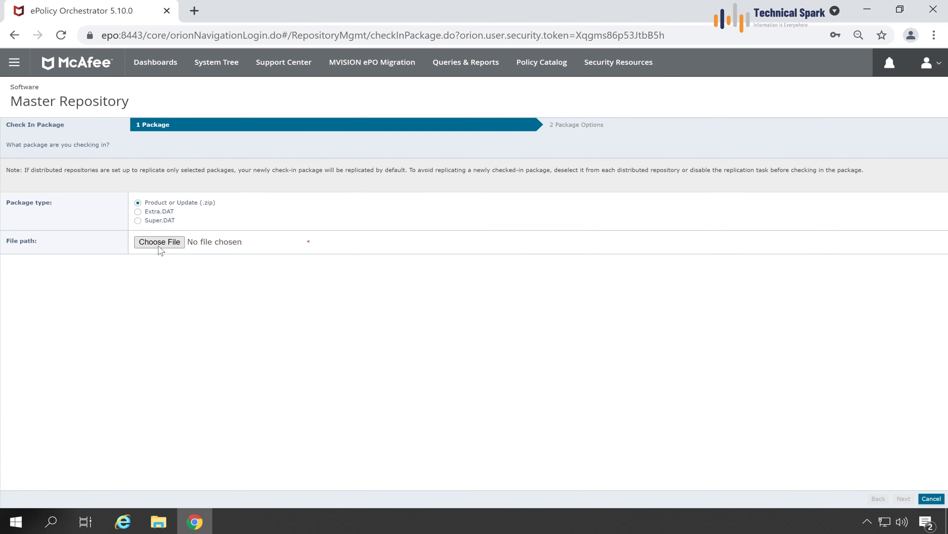
Check in MER-FOR-EPO-4.2.0-DEPLOYMENTPKG.zip to the Current branch and select the new Install package.
click(158, 246)
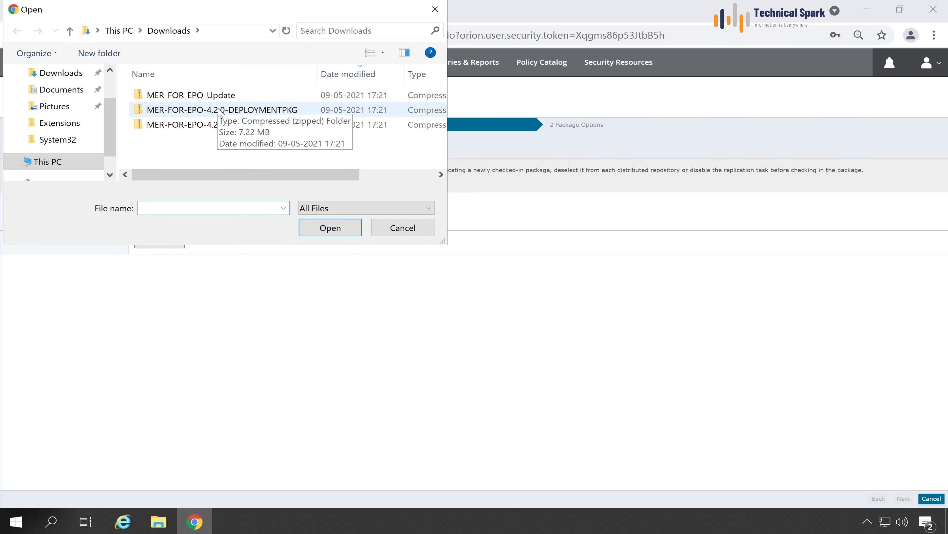
click(221, 110)
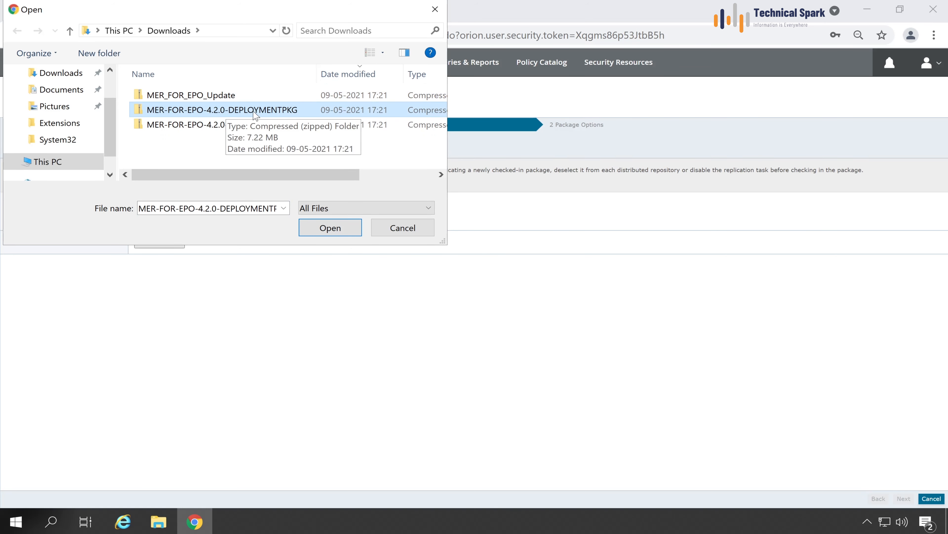
click(328, 228)
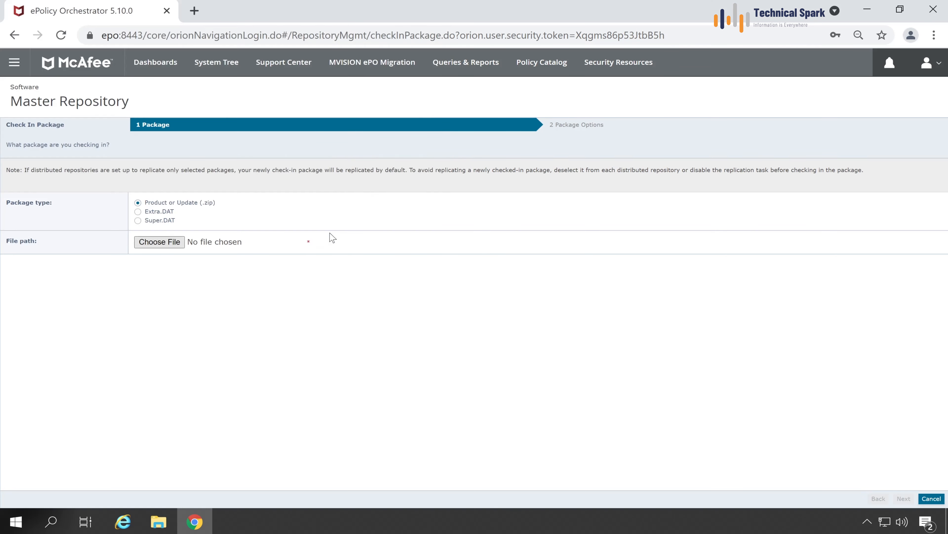
click(904, 499)
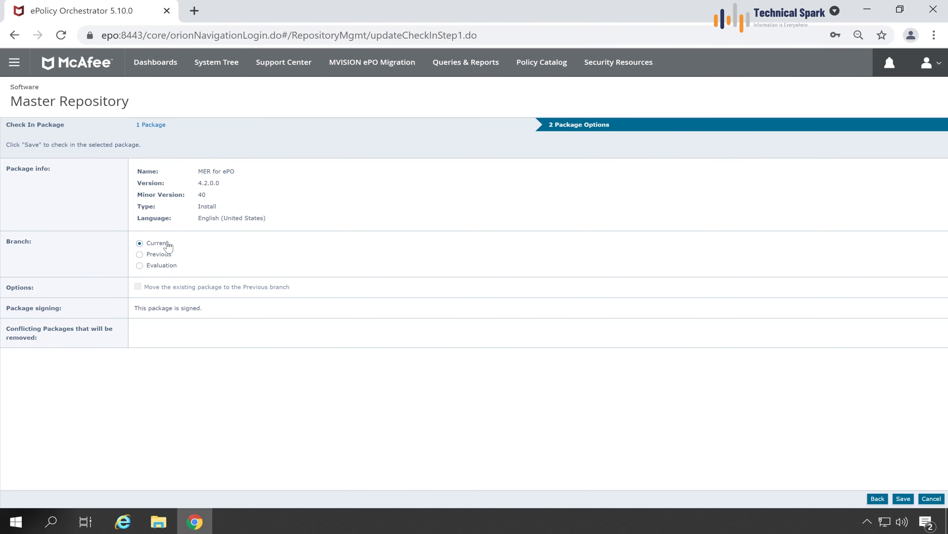
double_click(168, 247)
click(149, 247)
double_click(148, 247)
click(904, 499)
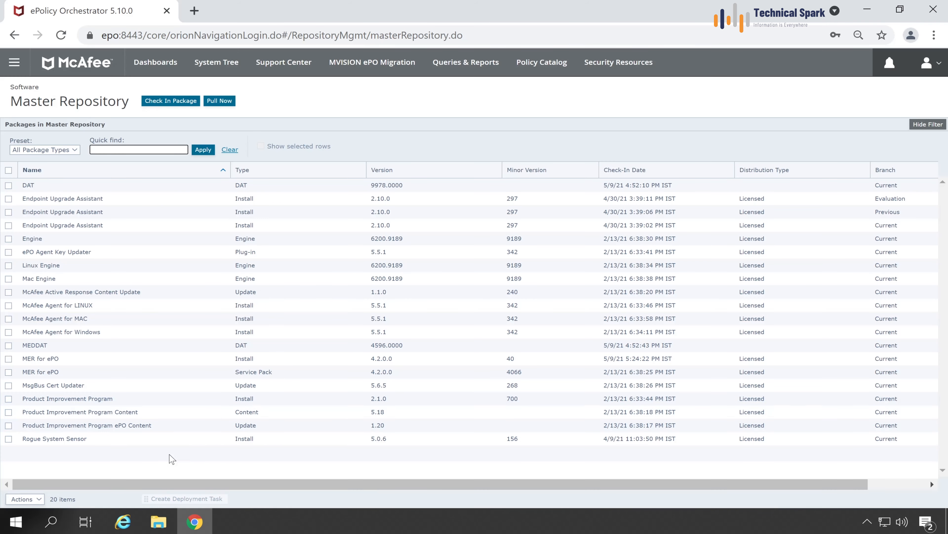
click(9, 359)
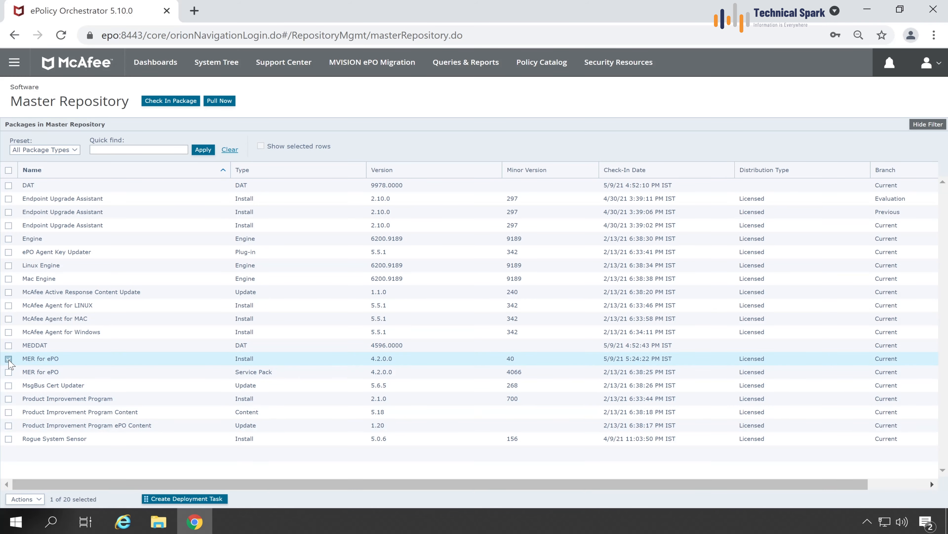
Start another check-in with MER_FOR_EPO_Update.zip and proceed to the package options.
click(170, 102)
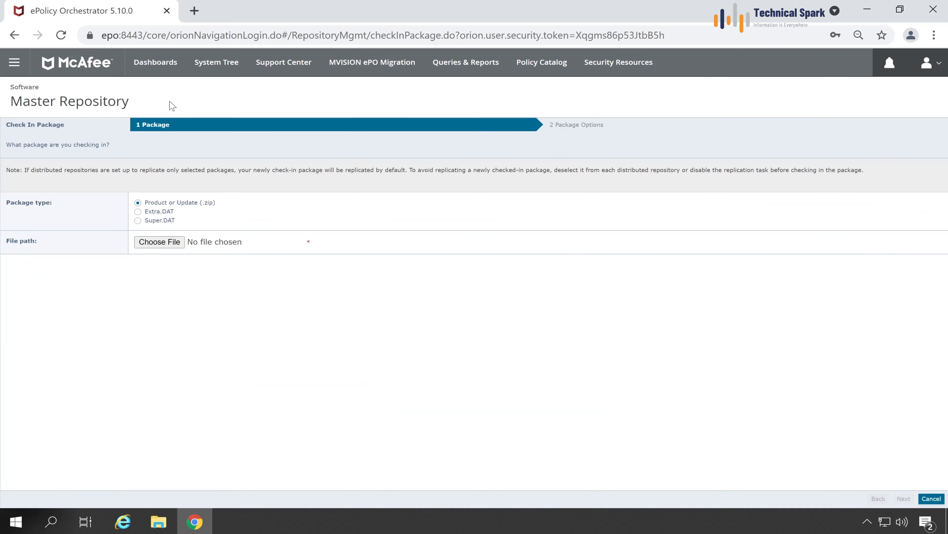
click(170, 243)
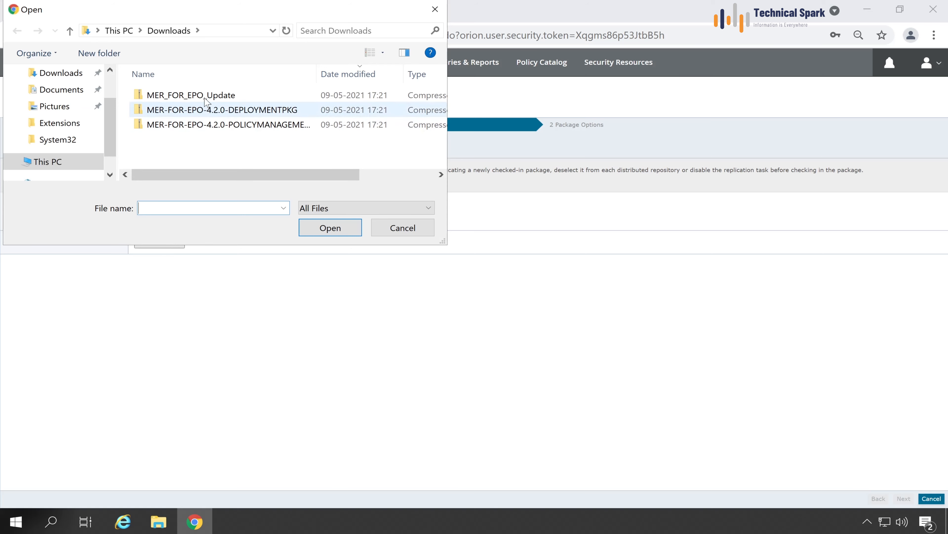
click(205, 98)
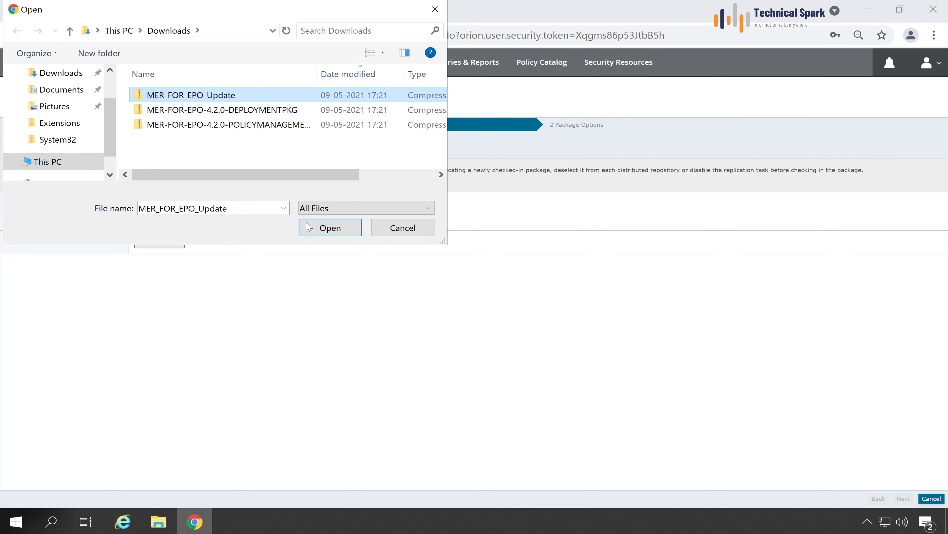
click(320, 229)
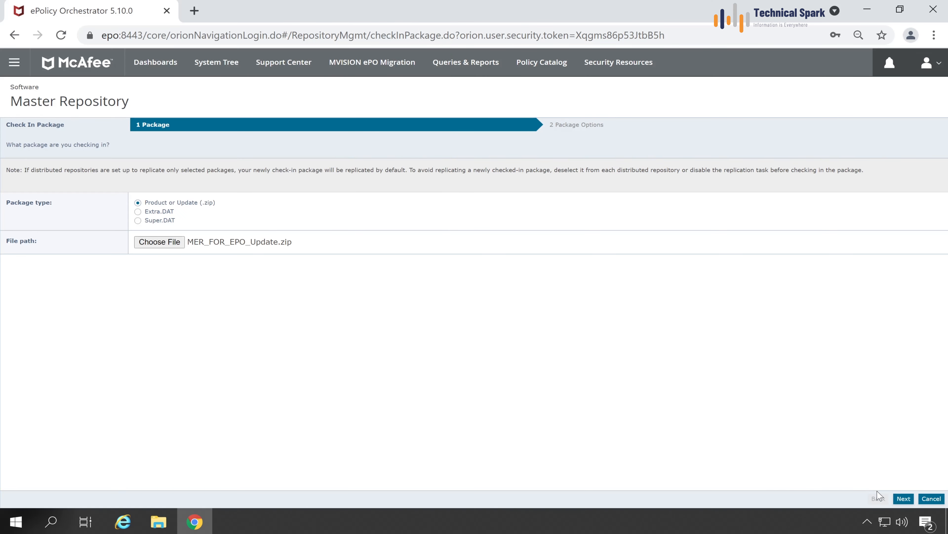
click(903, 498)
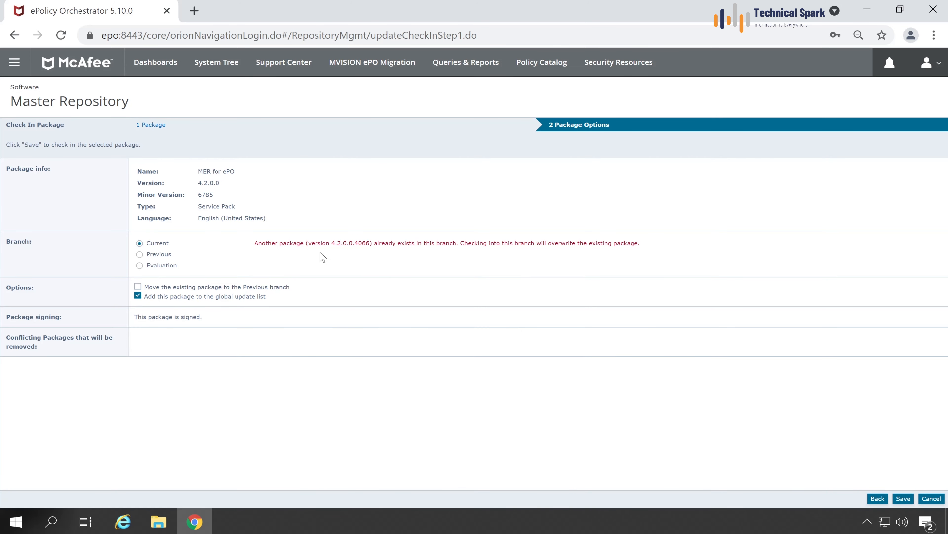
Save Service Pack 6785 over the older 4066 build, then go to the System Tree.
drag(335, 243, 362, 243)
drag(198, 194, 216, 195)
click(468, 254)
drag(541, 243, 608, 243)
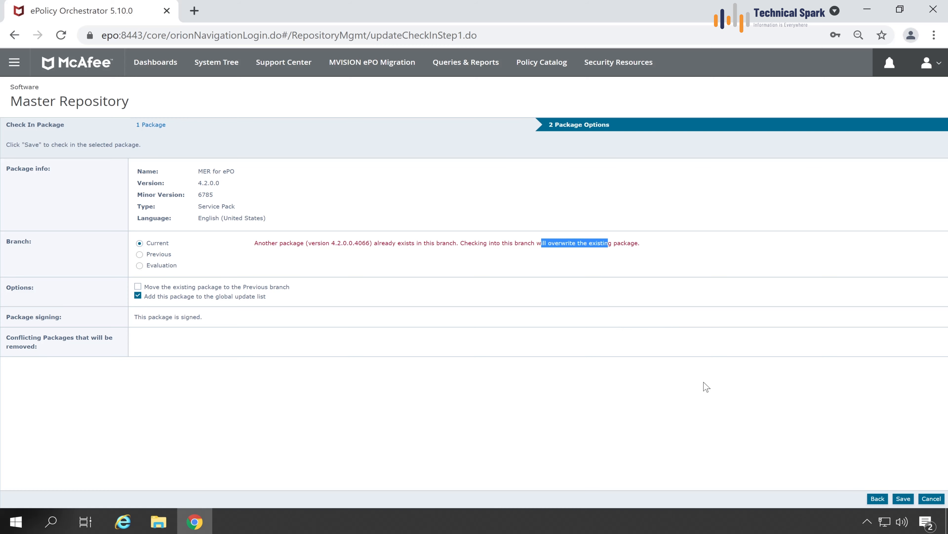
click(906, 500)
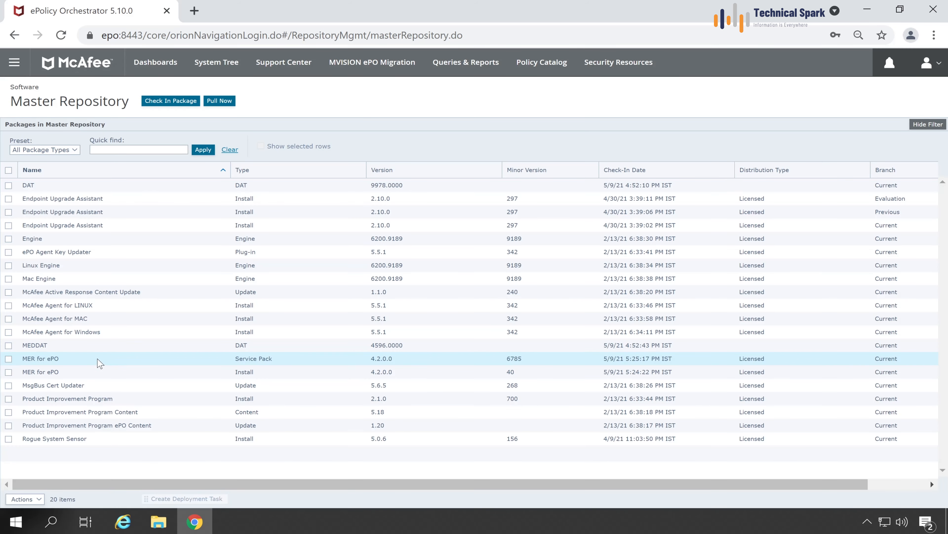
click(8, 359)
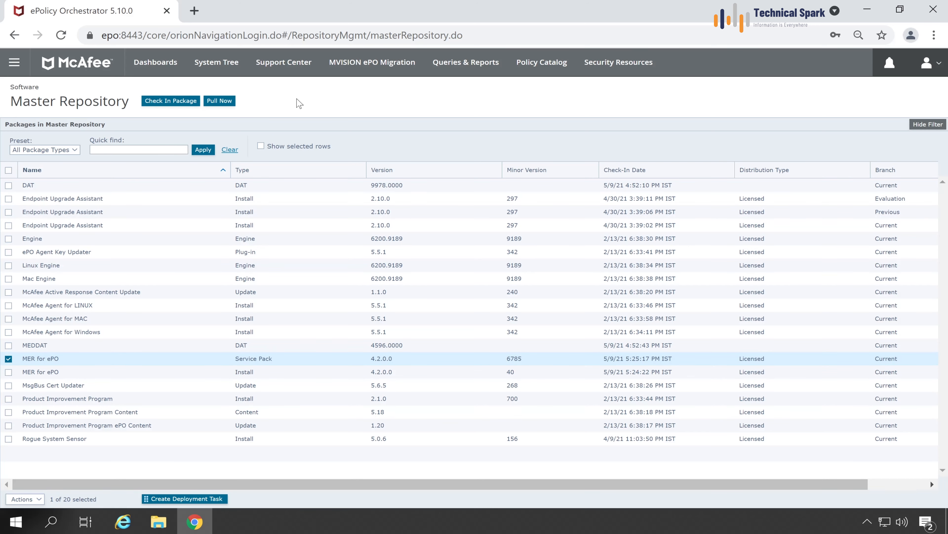
click(232, 67)
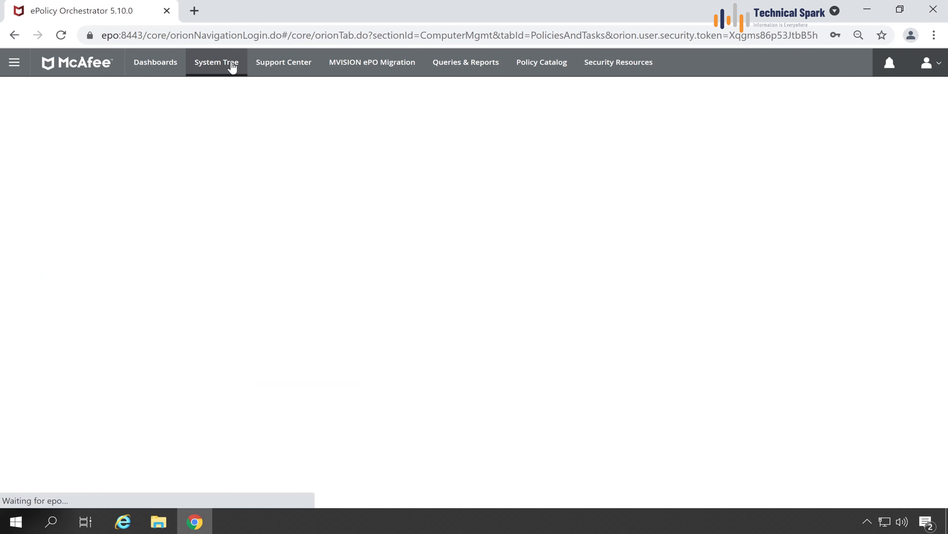
Filter My Organization's assigned policies to MER for ePO 4.2.0.40 and confirm My Default is used.
click(200, 127)
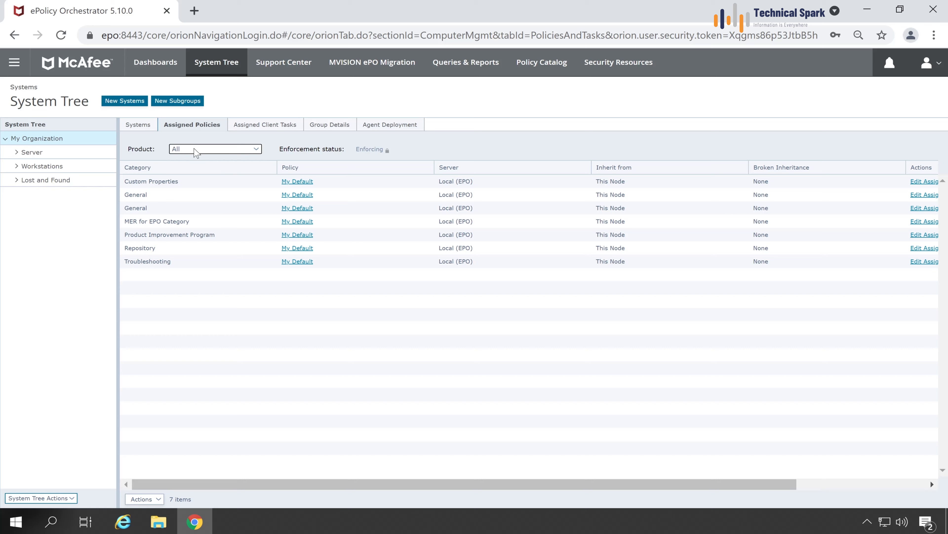
click(196, 150)
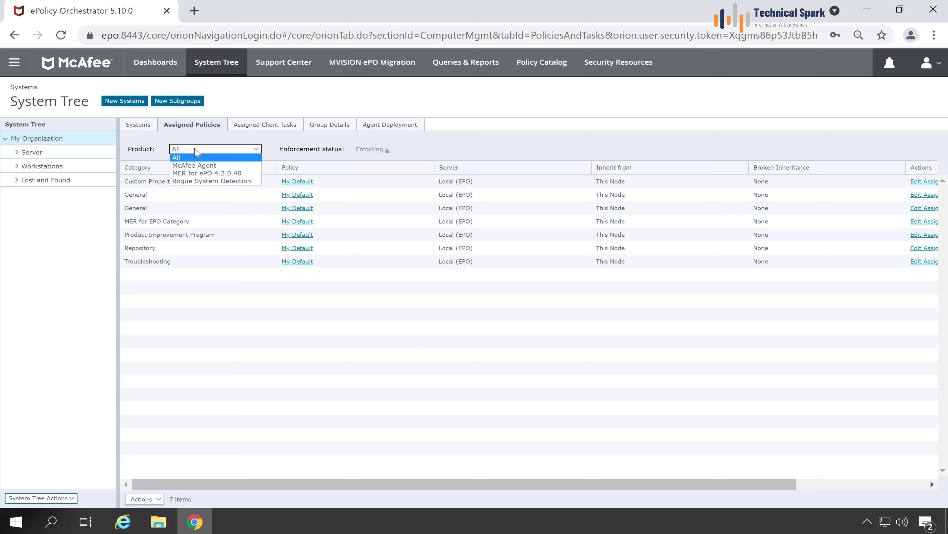
click(236, 174)
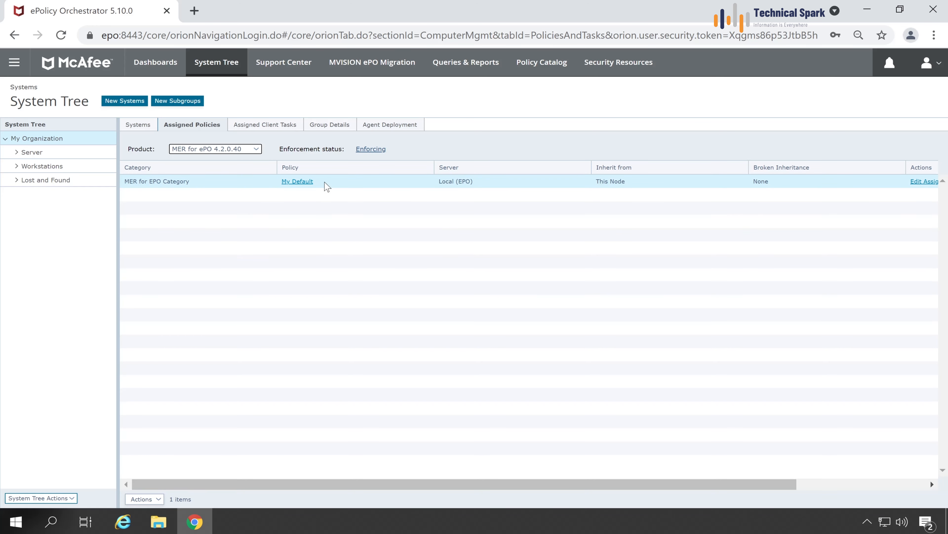
drag(324, 183, 282, 184)
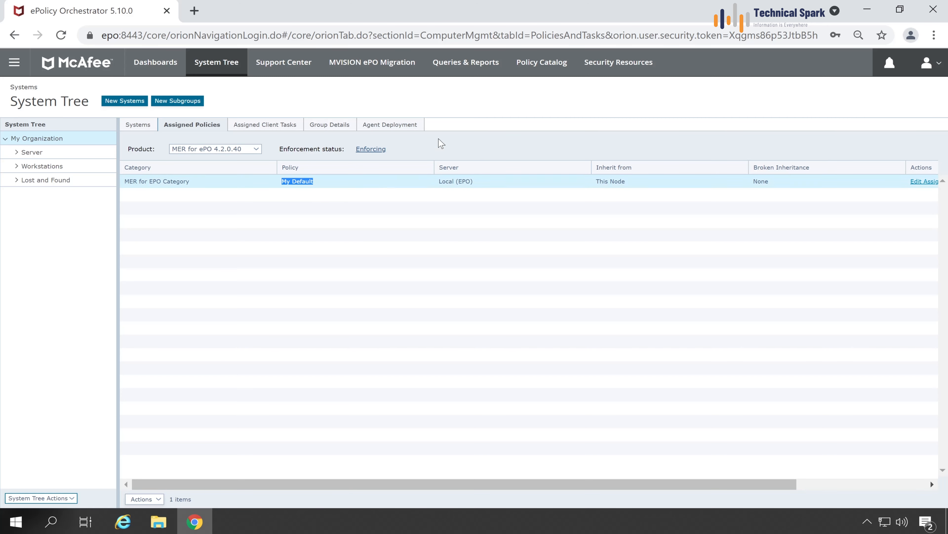
click(542, 64)
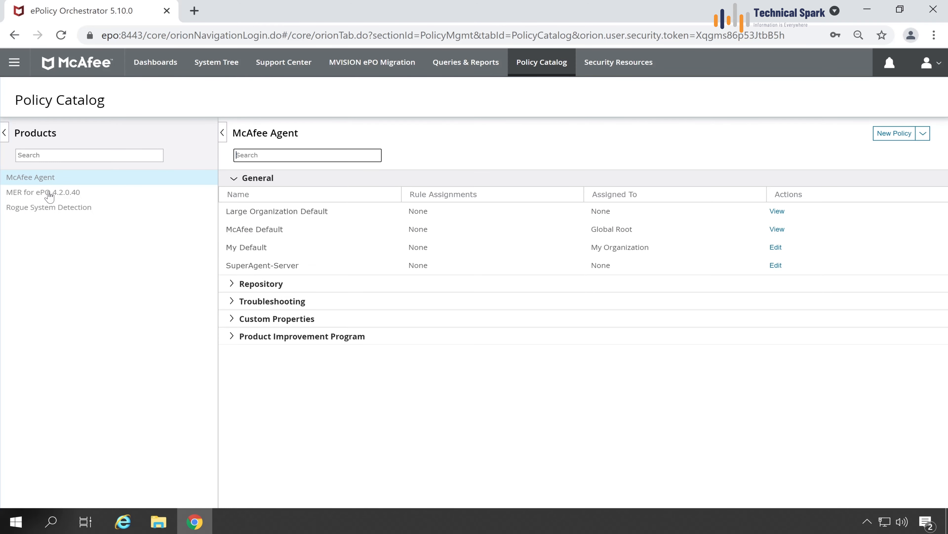
Select the My Default MER for EPO Category policy in the Policy Catalog and open it for editing.
click(38, 192)
click(230, 180)
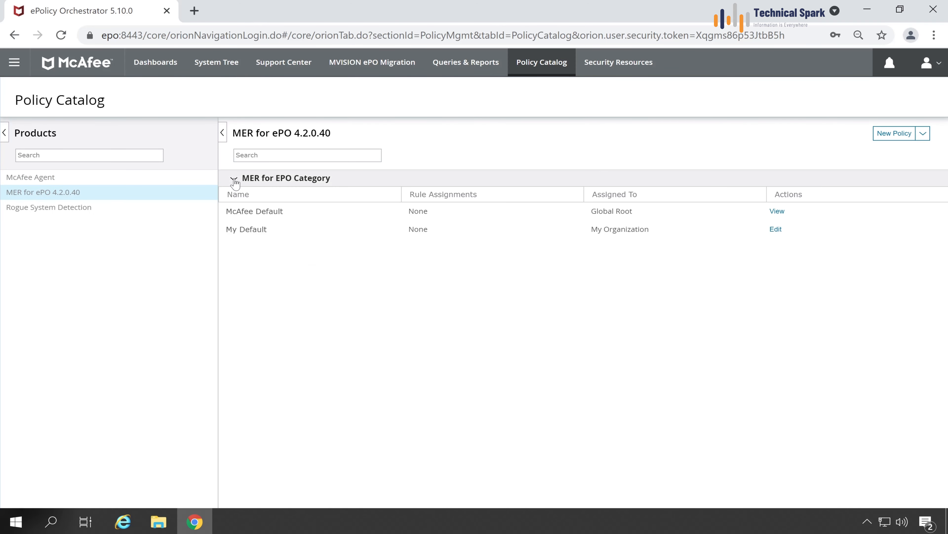
click(417, 238)
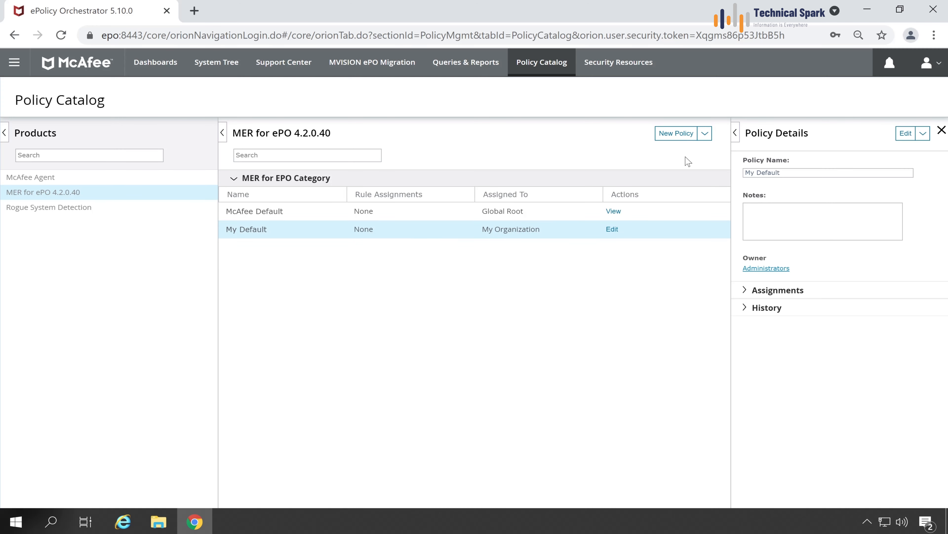
click(707, 135)
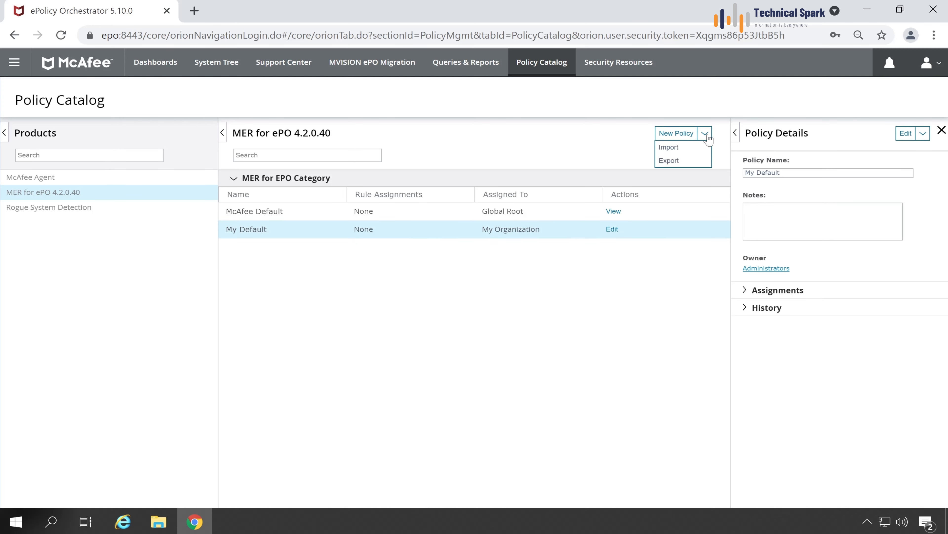
click(923, 135)
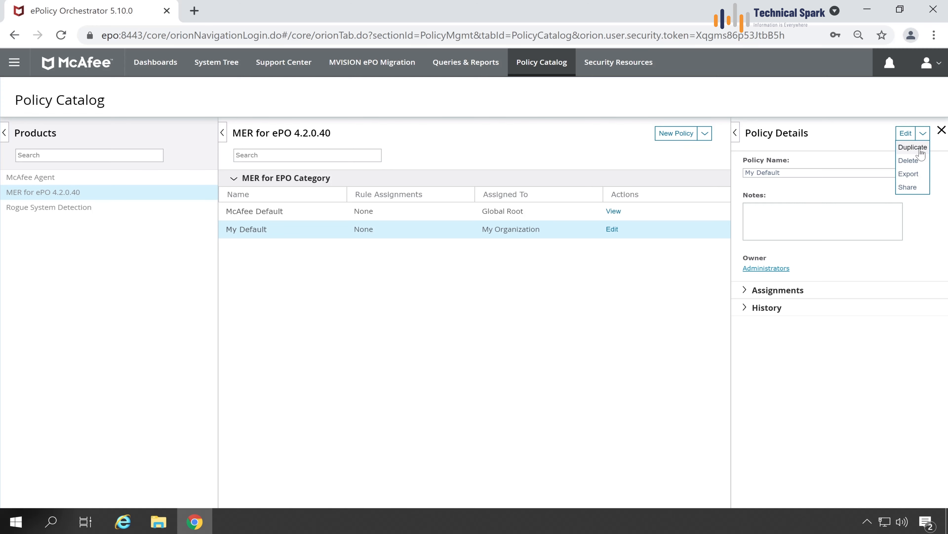
click(585, 312)
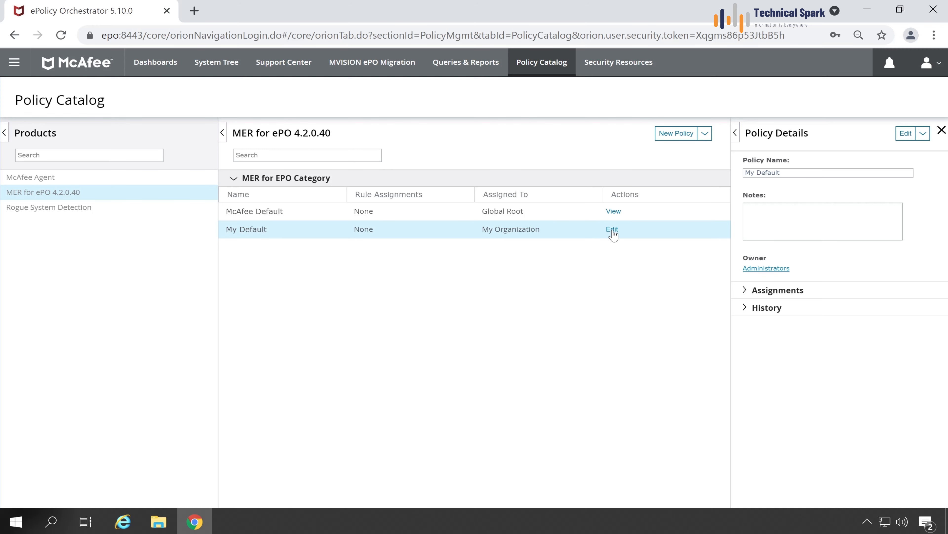
click(906, 135)
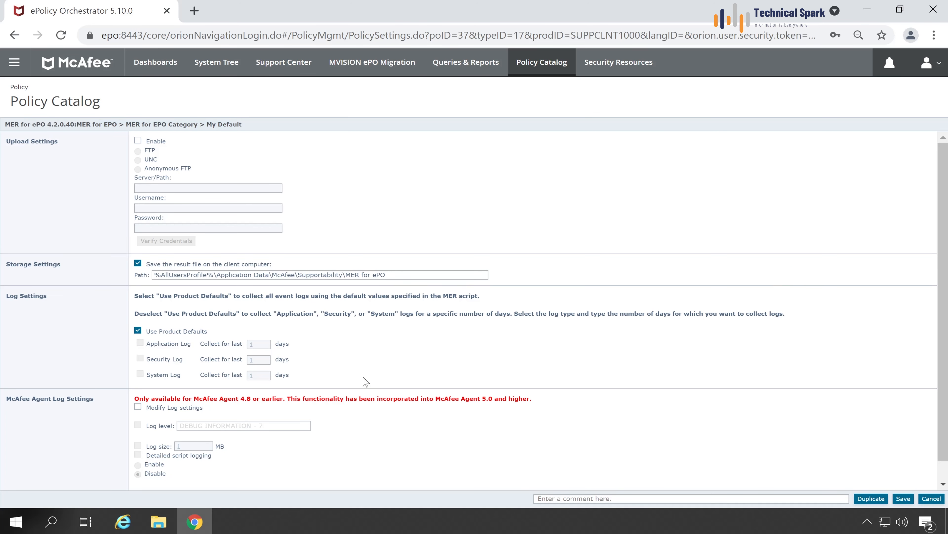
Review the policy's Storage Settings result path and McAfee Agent Log Settings.
scroll(273, 318, down, 1)
scroll(299, 225, up, 1)
drag(6, 267, 79, 268)
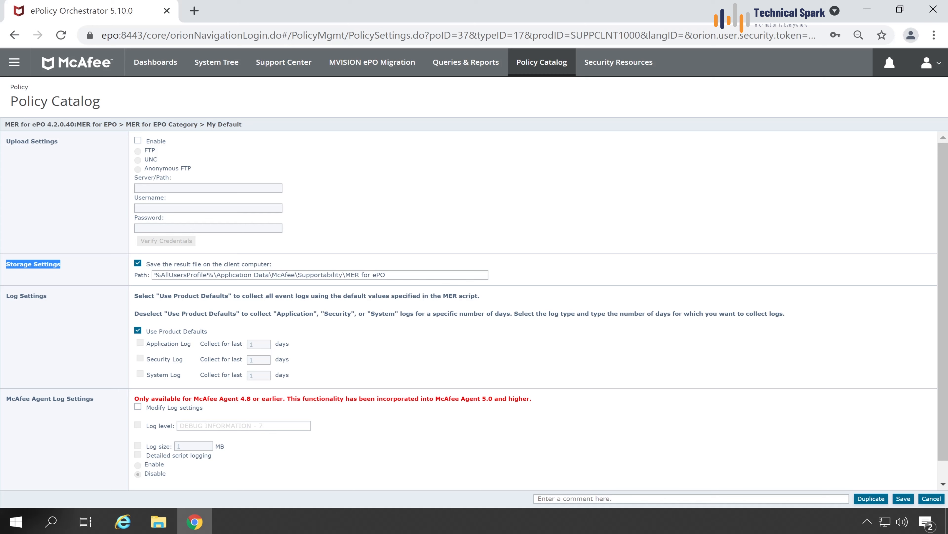
drag(385, 274, 147, 272)
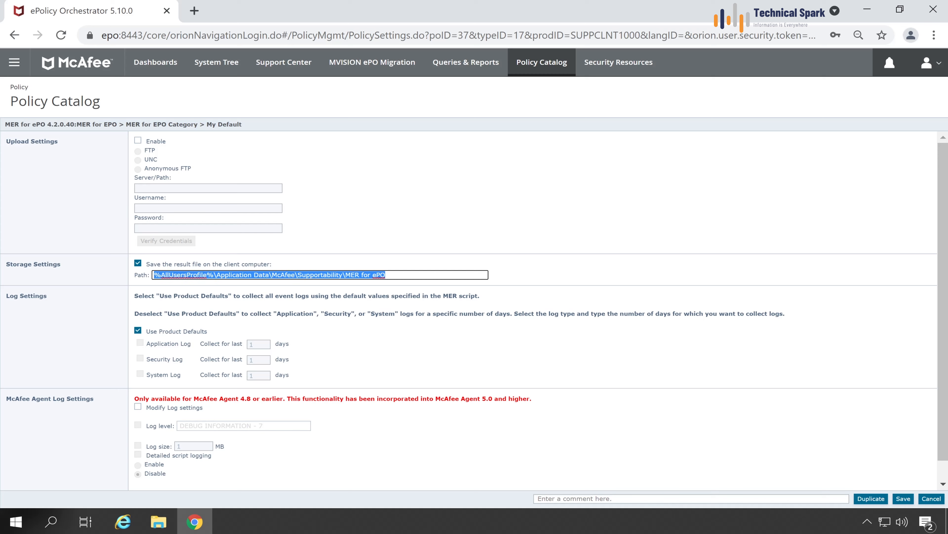
click(238, 326)
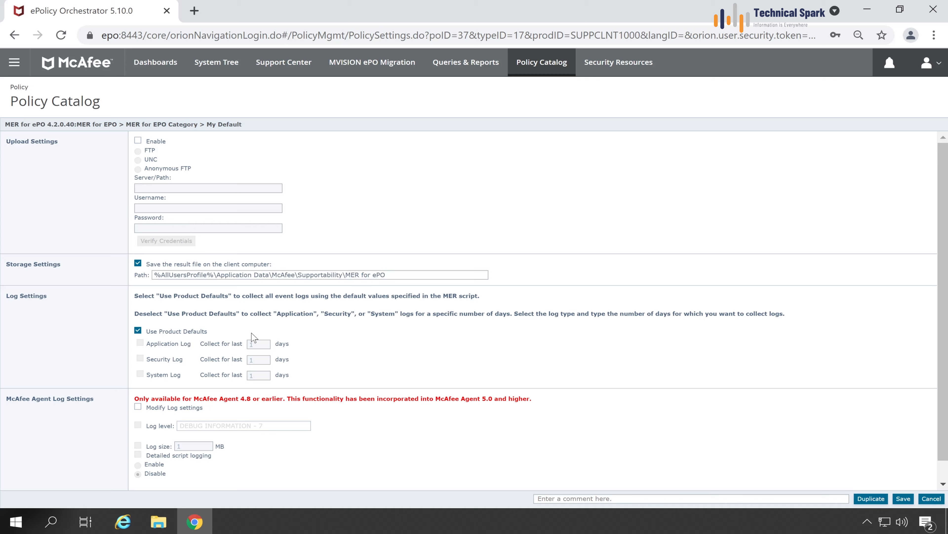
drag(208, 331, 158, 331)
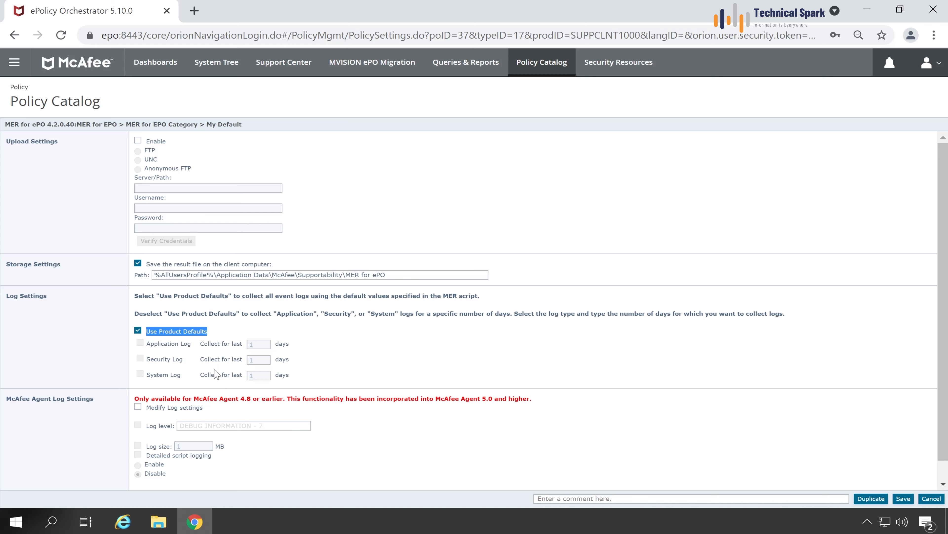
drag(105, 404, 8, 403)
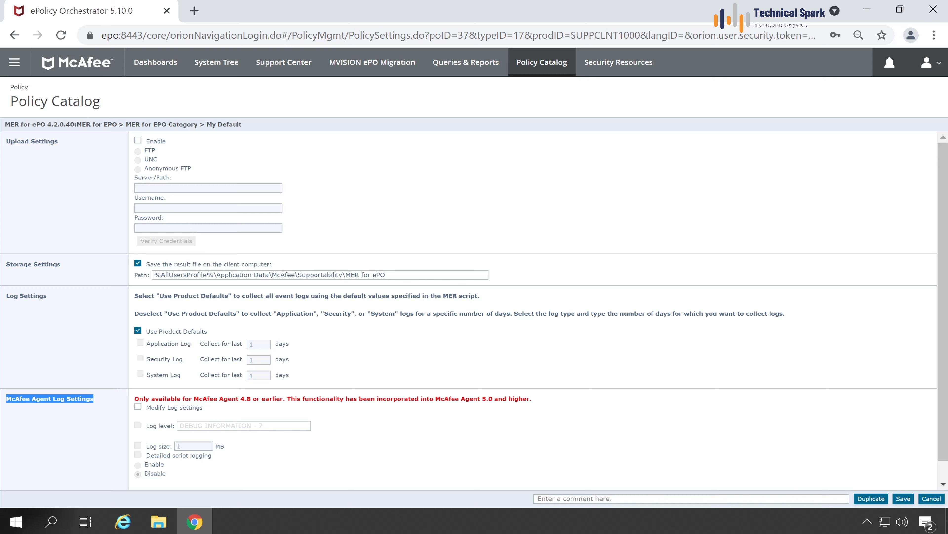
drag(239, 398, 276, 398)
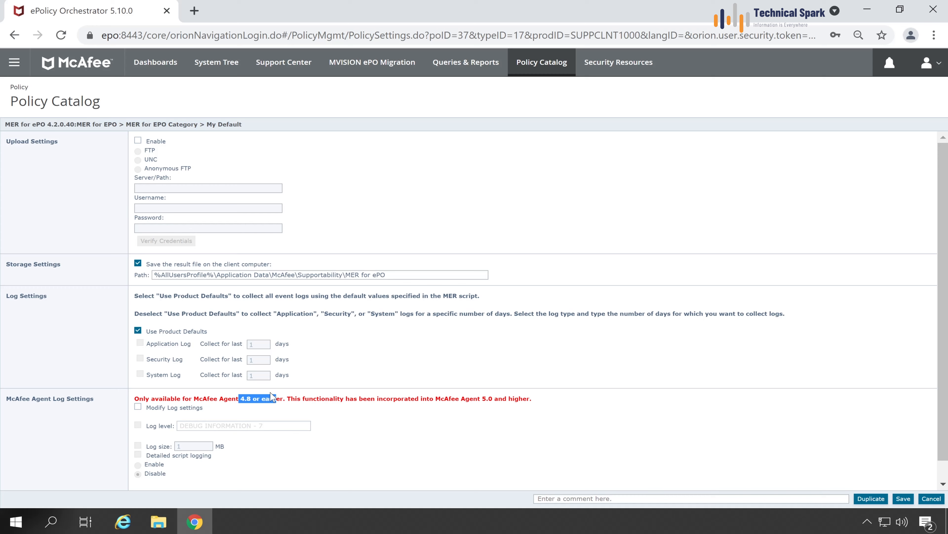
click(254, 407)
Enable result uploading under Upload Settings with UNC as the upload method.
drag(7, 142, 67, 145)
click(101, 171)
drag(386, 275, 345, 275)
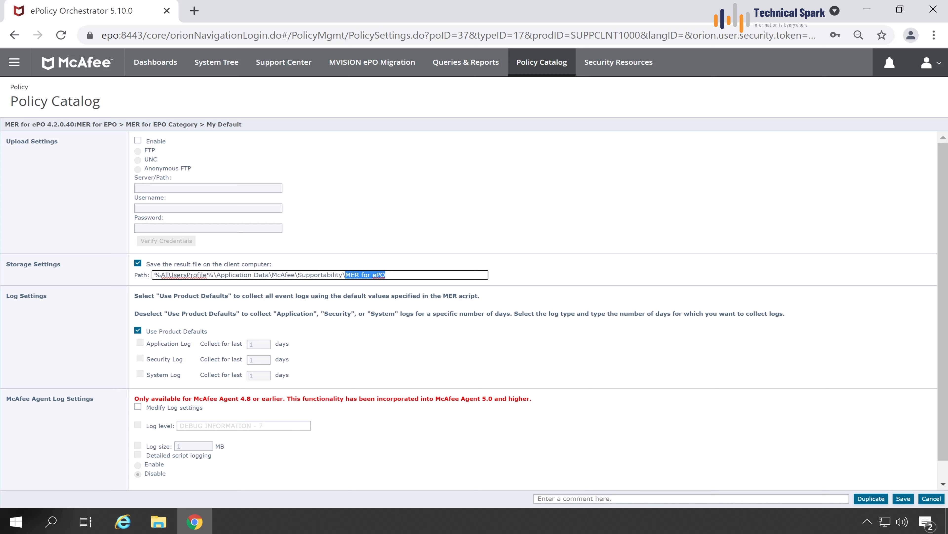
drag(387, 275, 355, 274)
click(138, 141)
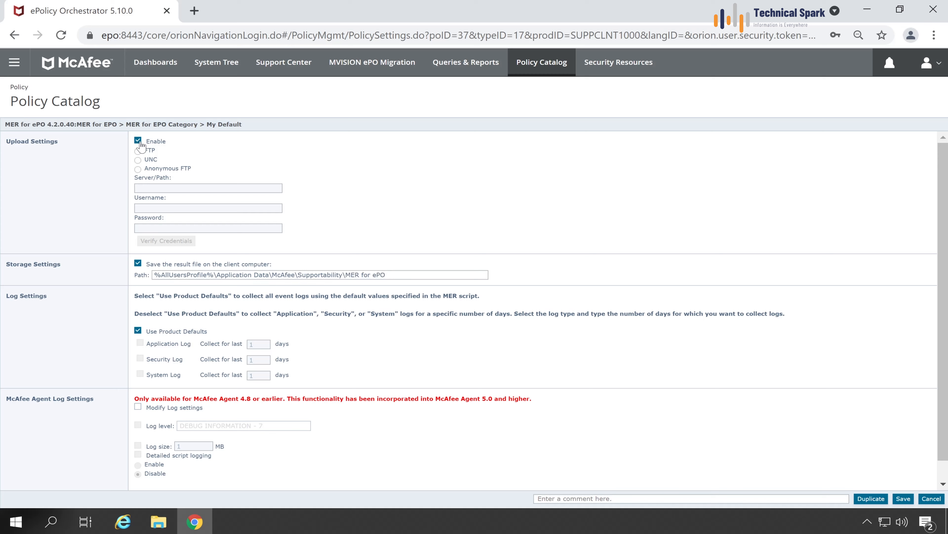
click(138, 159)
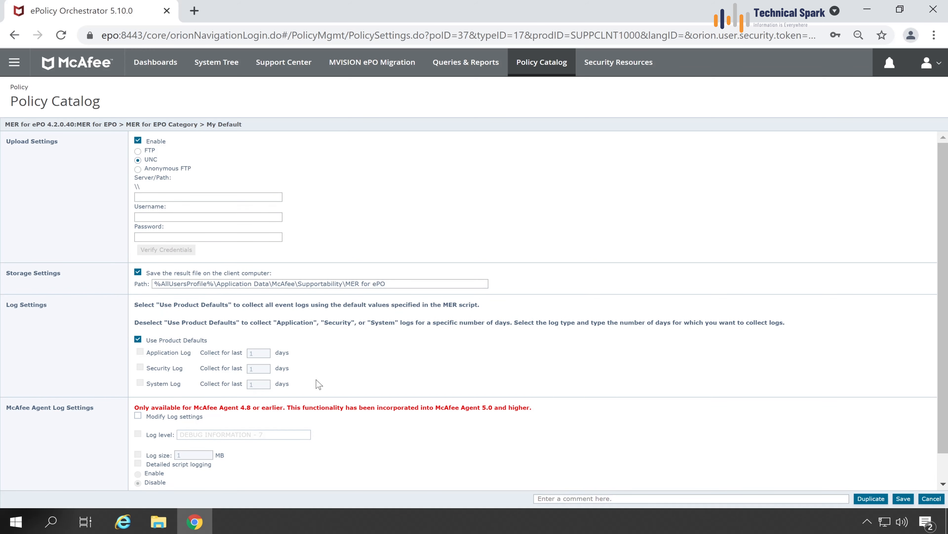
click(157, 520)
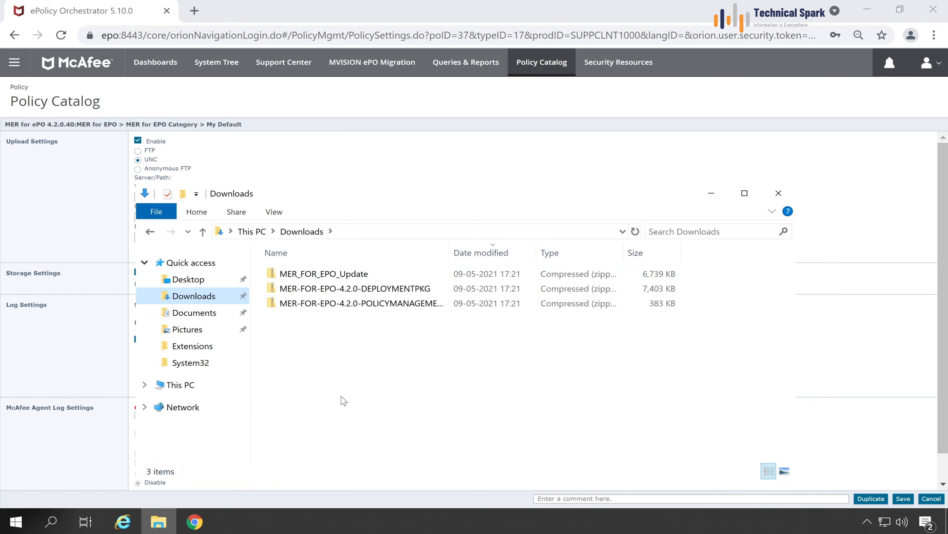
Create a new MerLogs folder on Local Disk (C:) and open its Properties.
click(180, 384)
scroll(377, 389, down, 1)
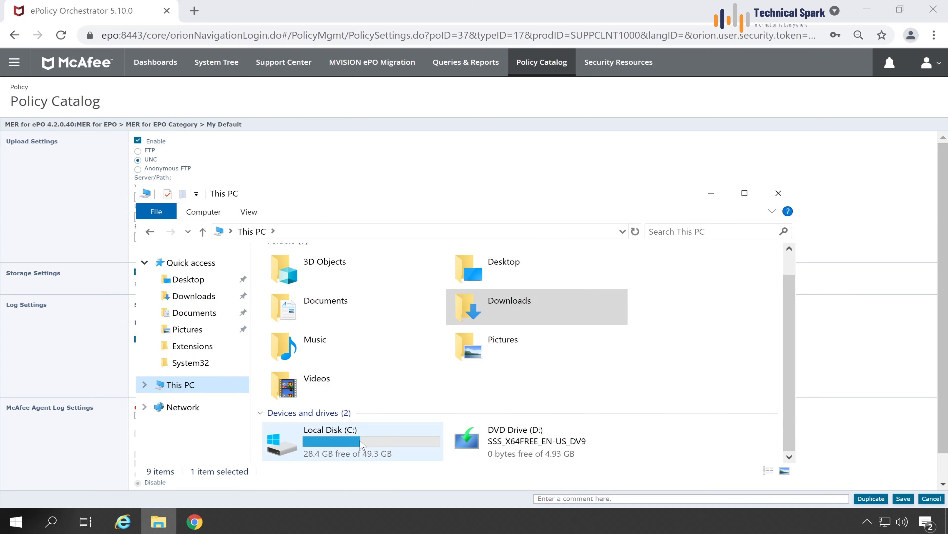
double_click(366, 424)
right_click(338, 368)
mouse_move(395, 332)
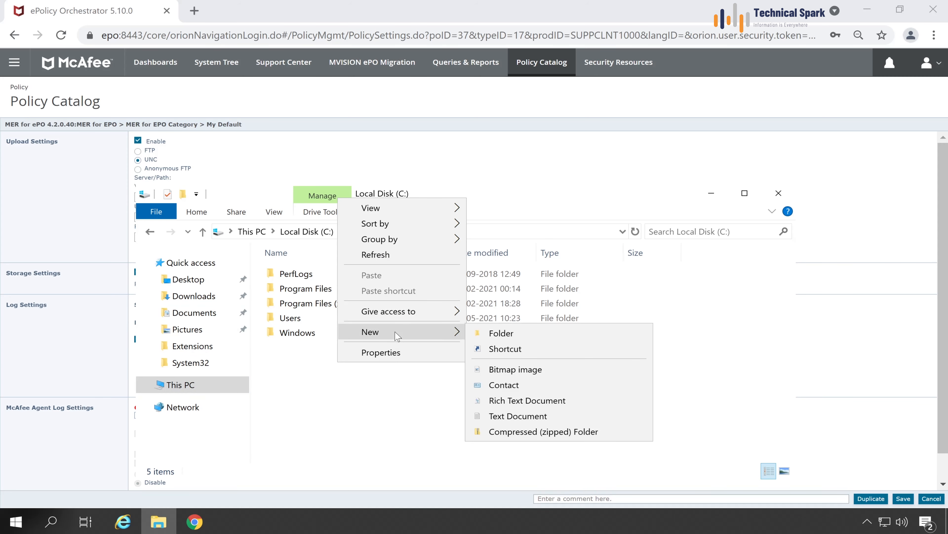
click(534, 338)
text(M)
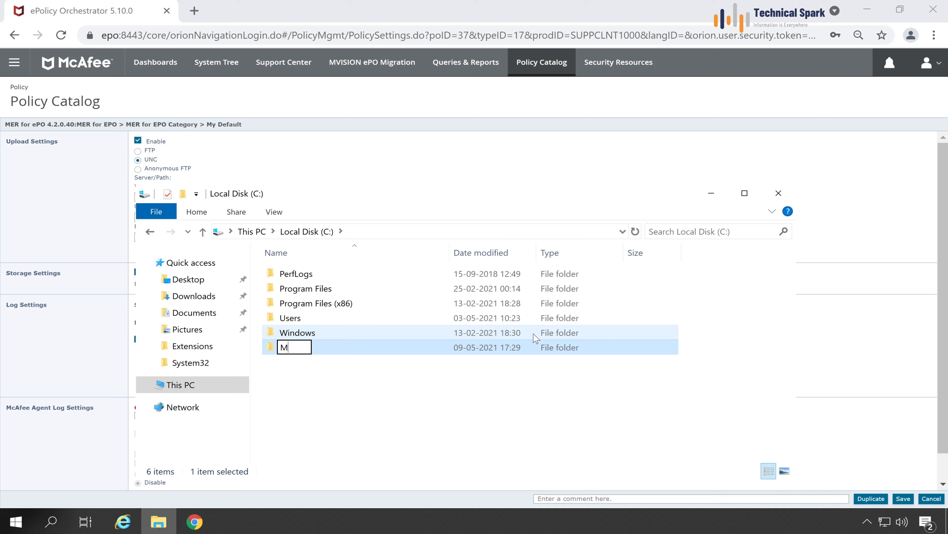
text(er Logs)
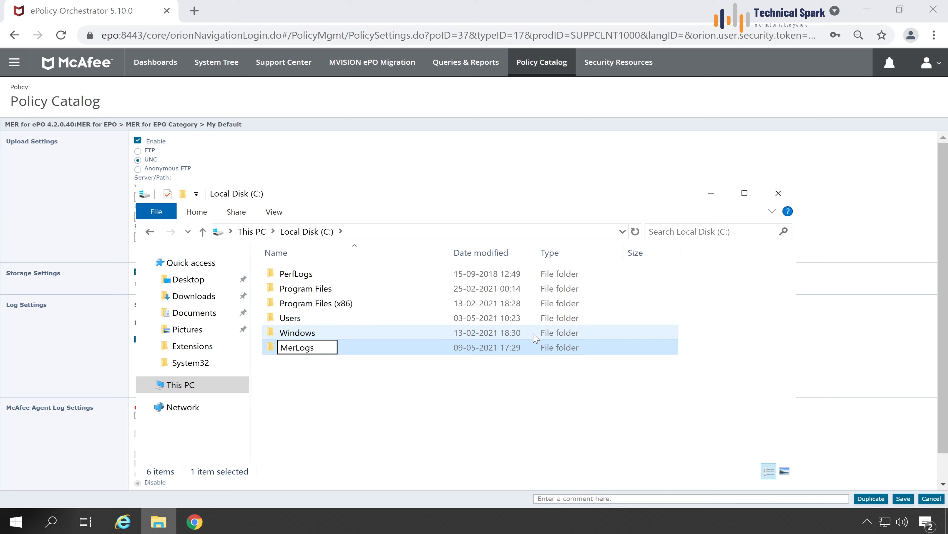
key(Return)
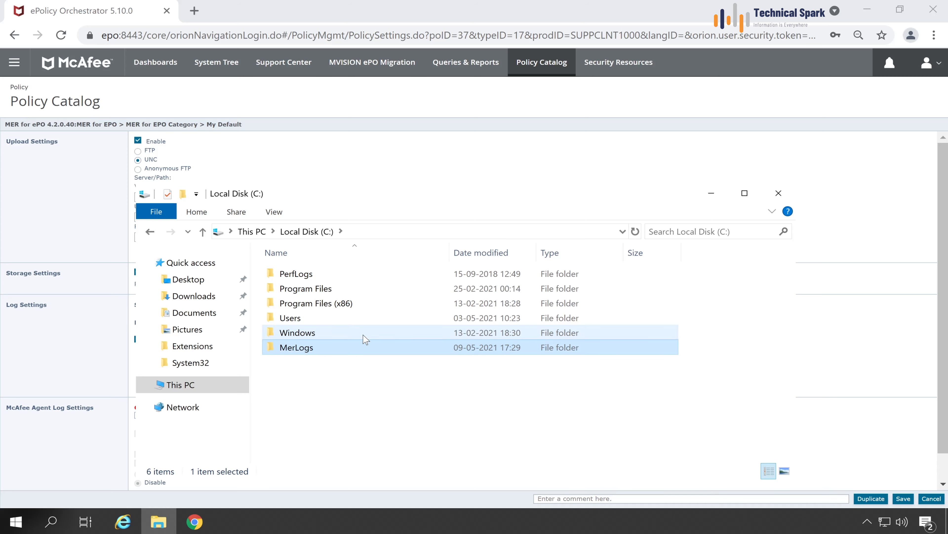
right_click(292, 347)
click(359, 337)
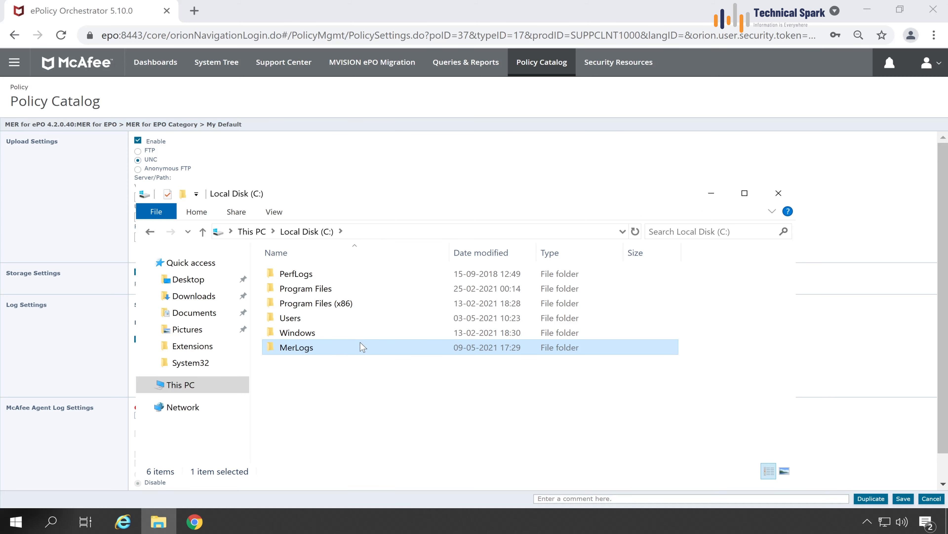
Share the MerLogs folder with Everyone given Full Control permissions.
click(552, 195)
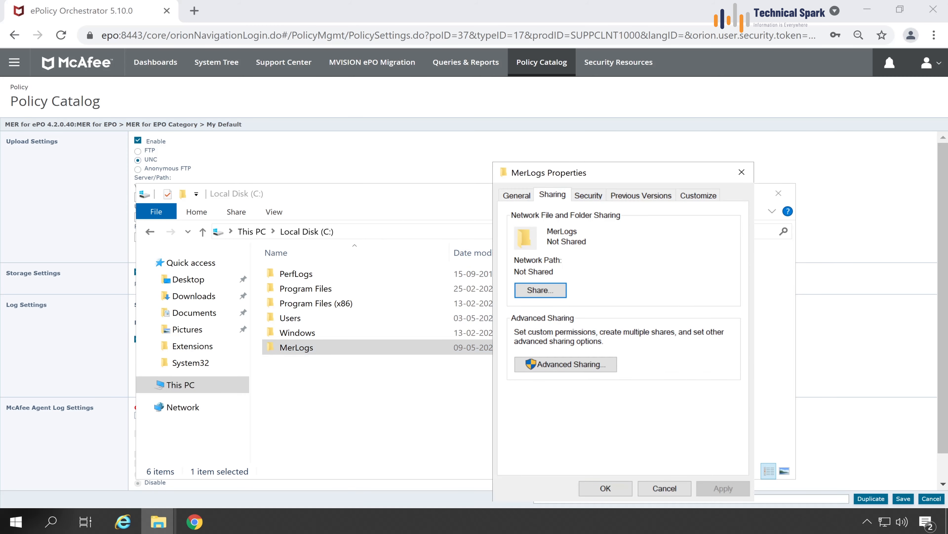
click(571, 364)
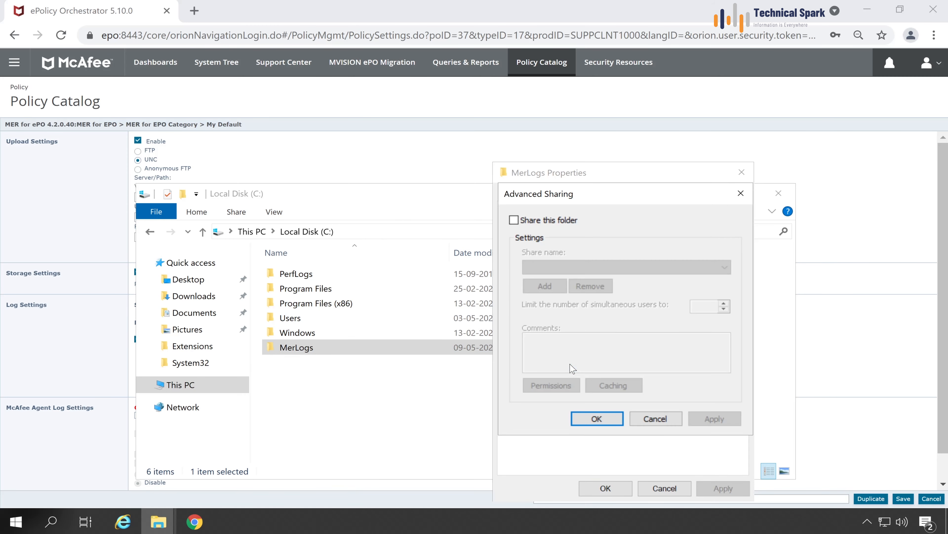
click(543, 221)
click(546, 386)
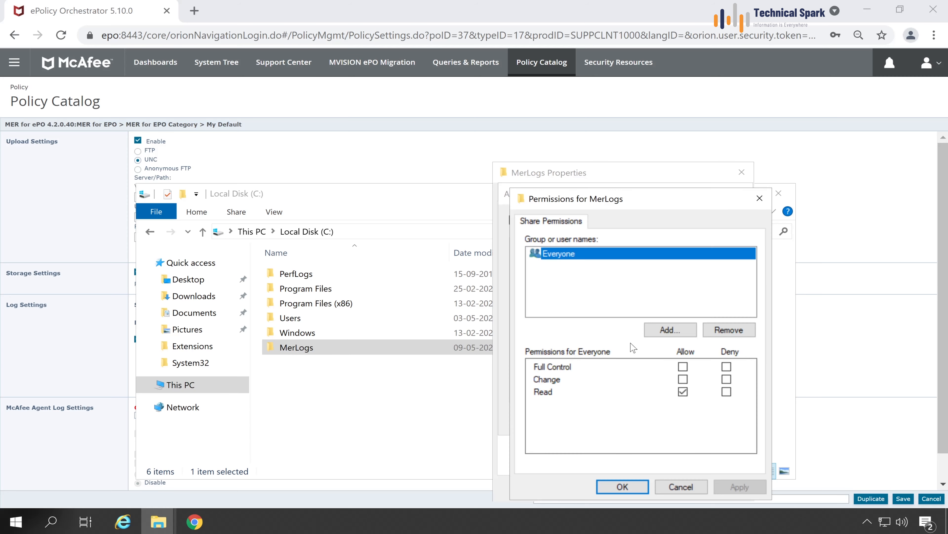
click(682, 367)
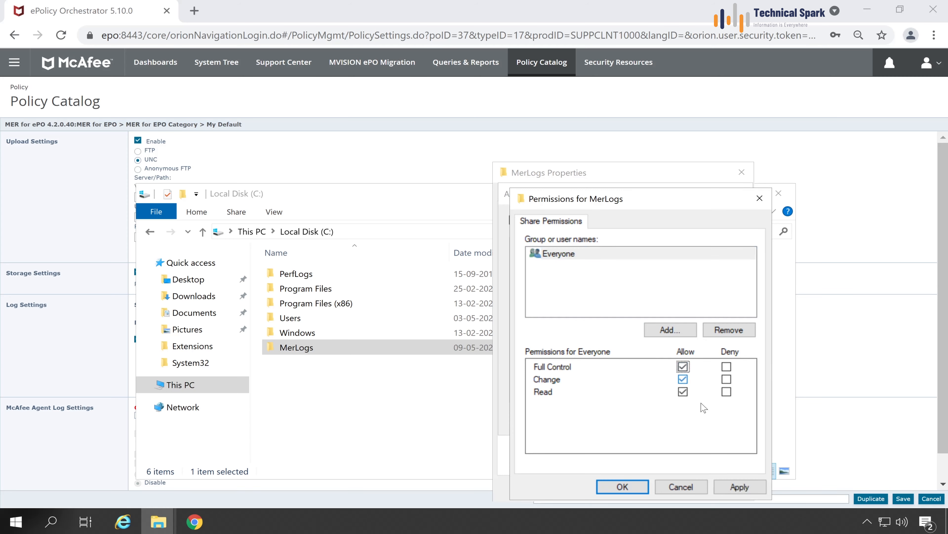
click(740, 487)
click(609, 497)
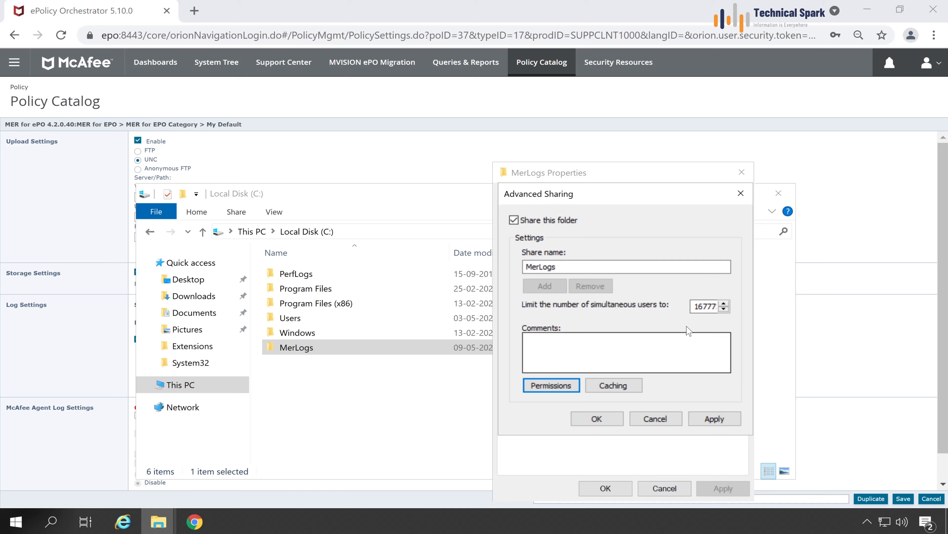
double_click(704, 306)
key(Tab)
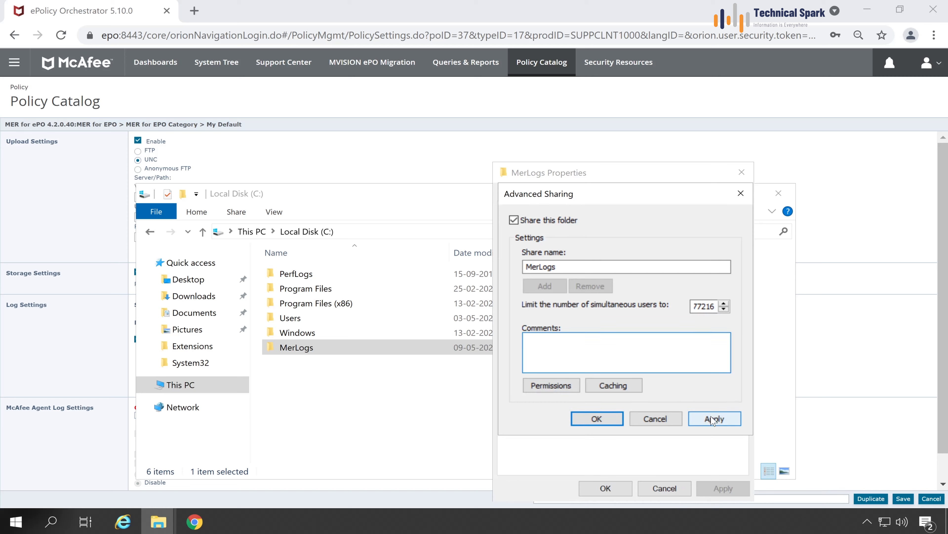
click(713, 419)
click(597, 418)
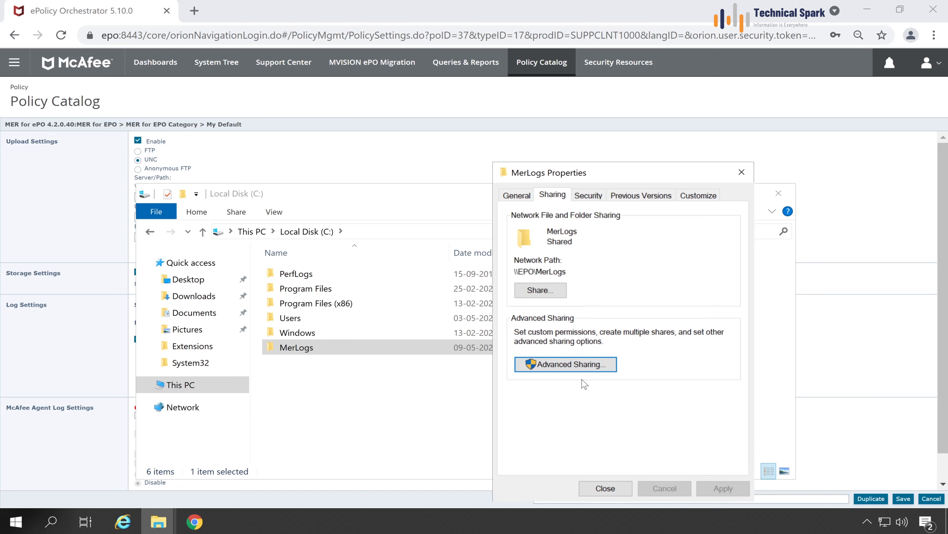
Copy the MerLogs network path and confirm the share opens through the Run prompt.
drag(567, 272, 514, 272)
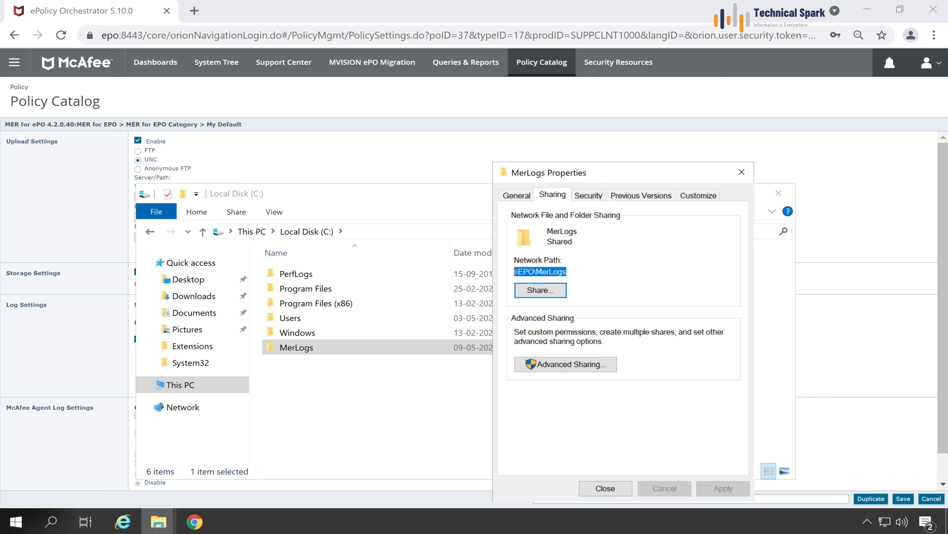
right_click(546, 272)
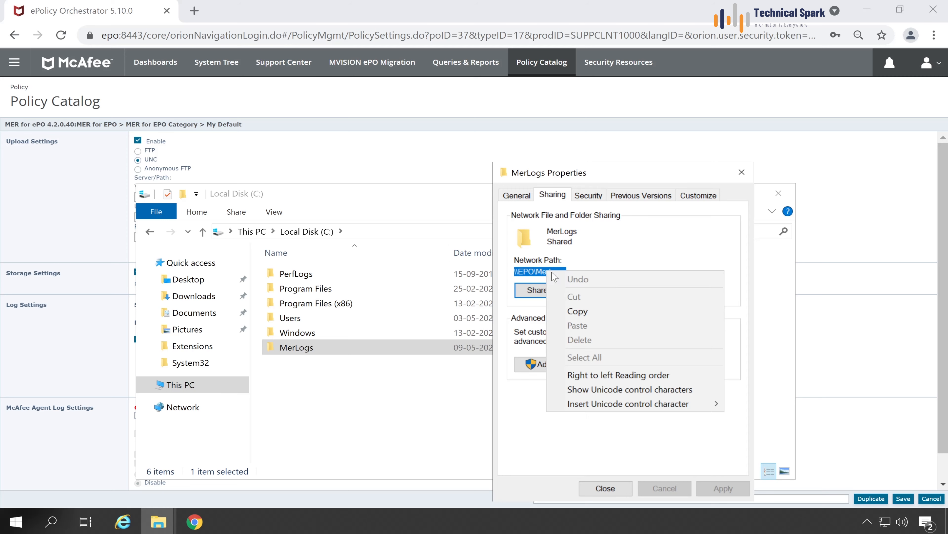
click(577, 309)
click(606, 490)
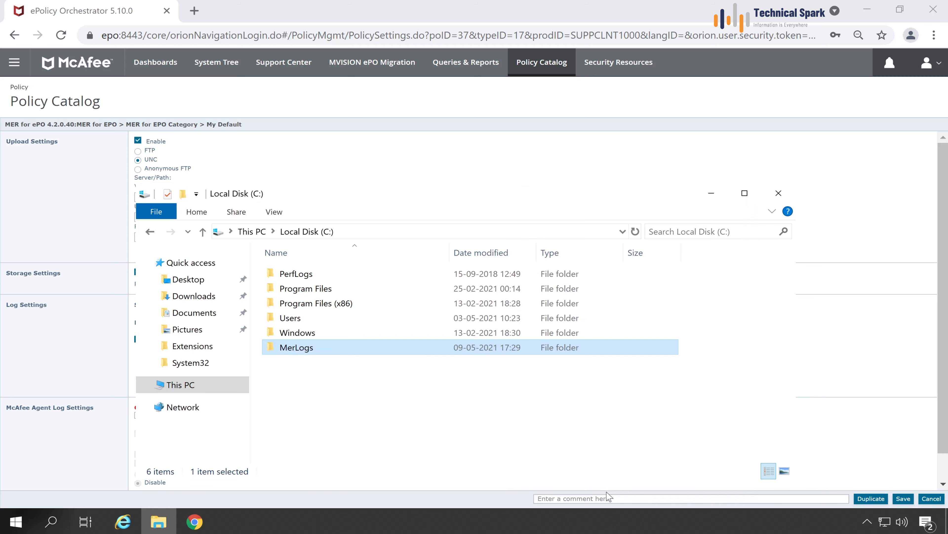
key(super+r)
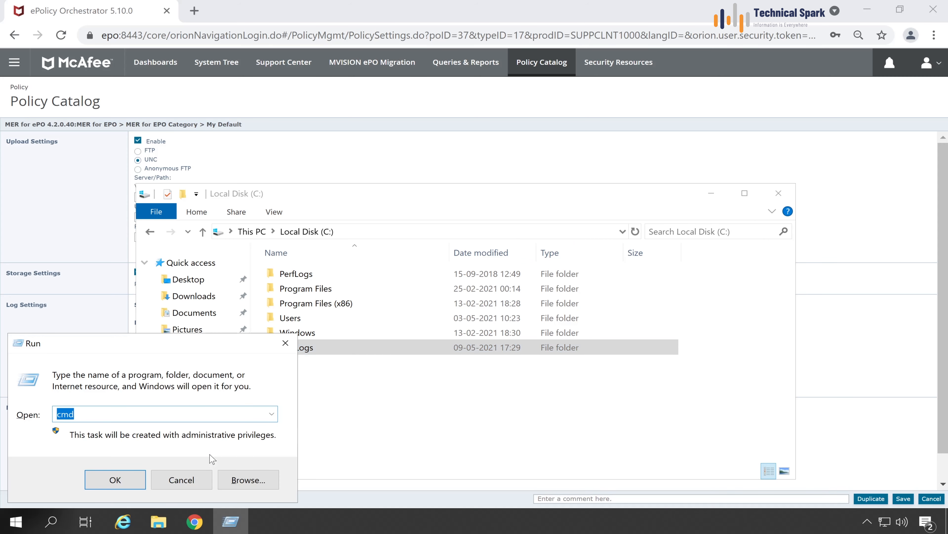
text(\\)
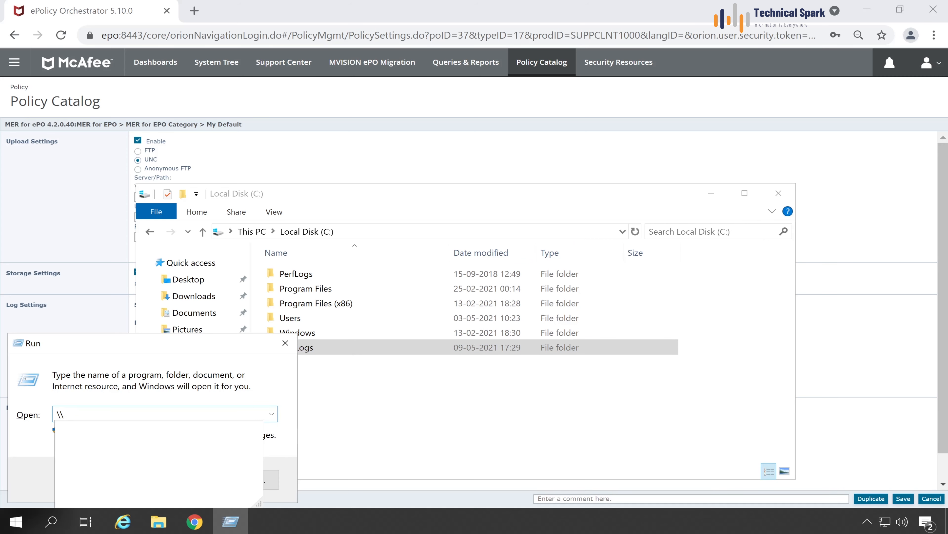
key(ctrl+v)
key(Return)
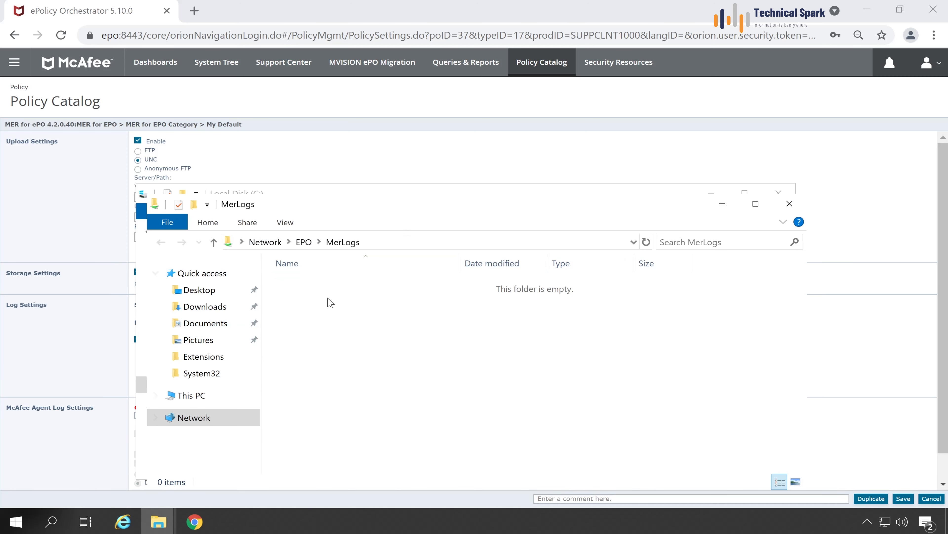
click(790, 205)
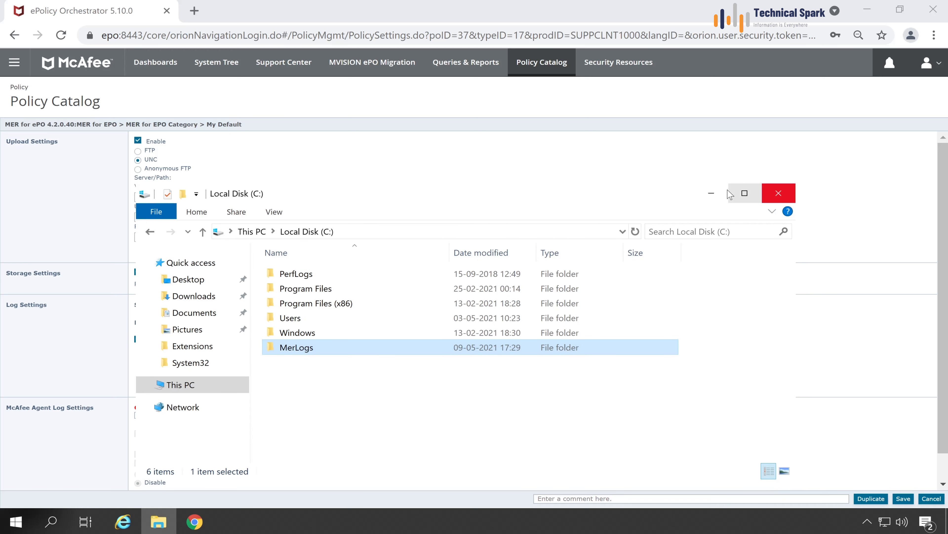
click(714, 193)
click(136, 197)
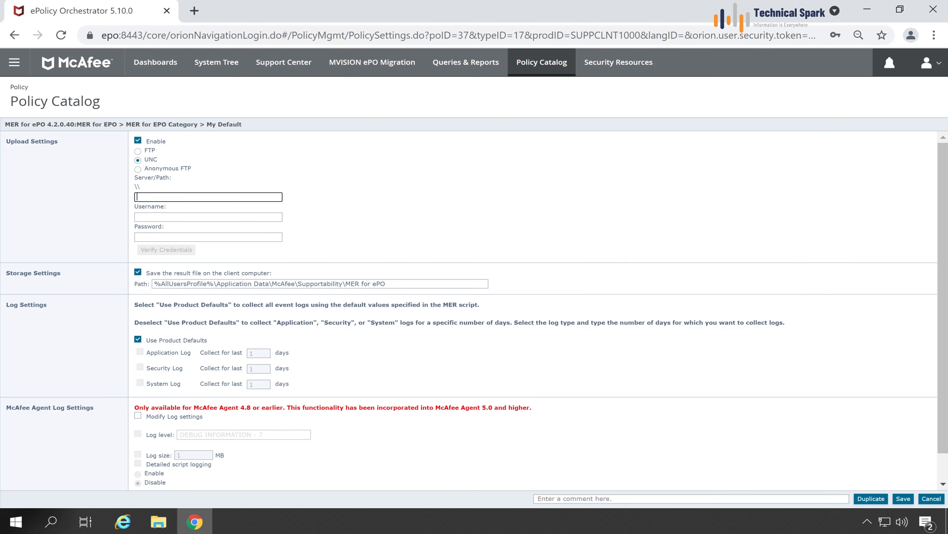
Paste \\EPO\MerLogs into the Server/Path field and check the MerLogs folder on C:.
text(\\EPO\MerLogs)
drag(186, 197, 164, 197)
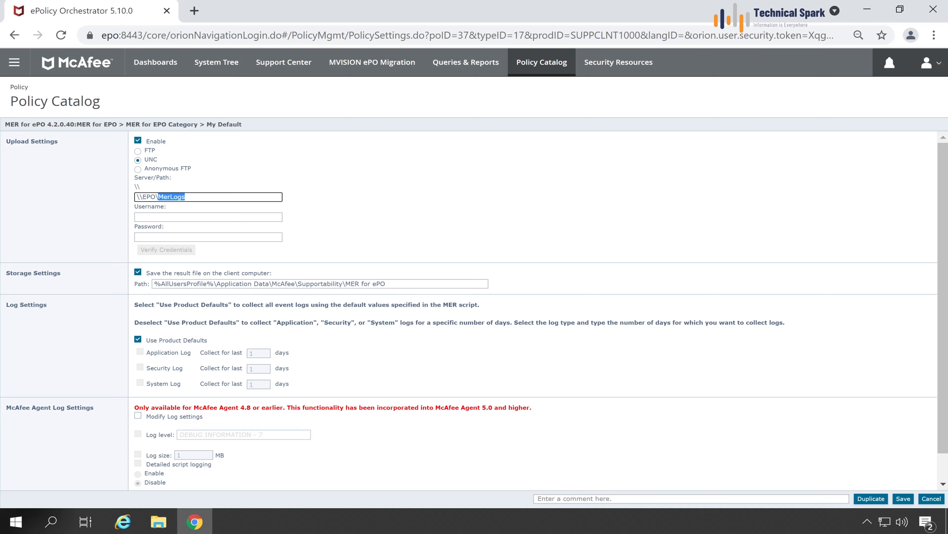
mouse_move(158, 525)
click(157, 469)
double_click(321, 351)
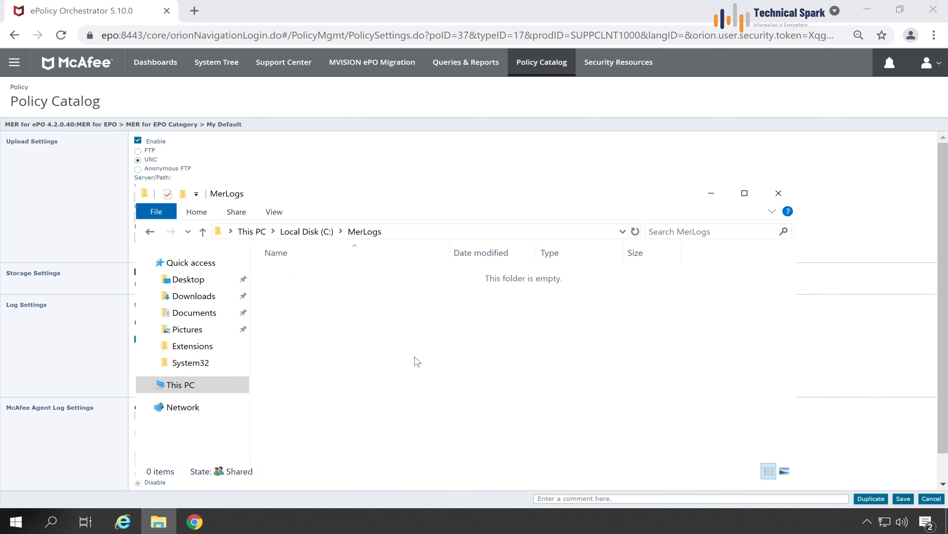
key(alt+Up)
click(712, 193)
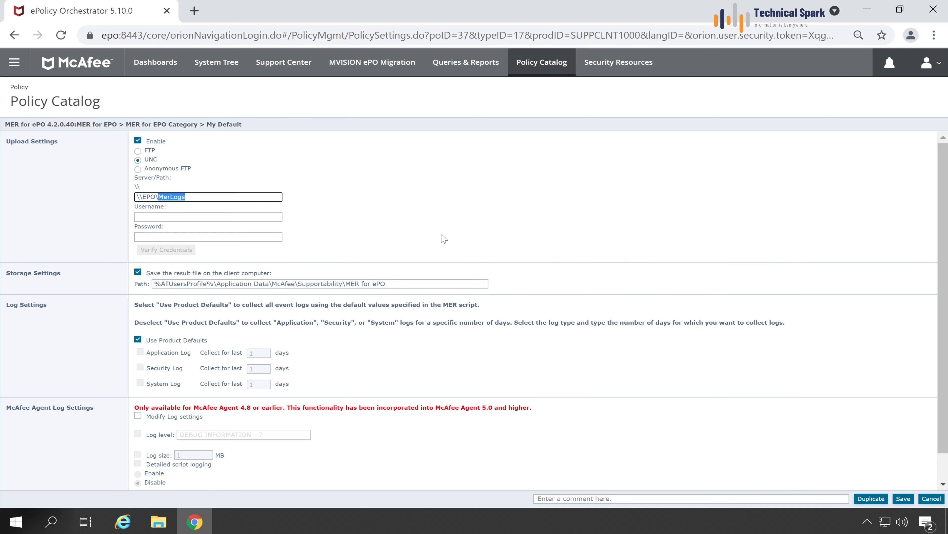
double_click(149, 196)
right_click(16, 521)
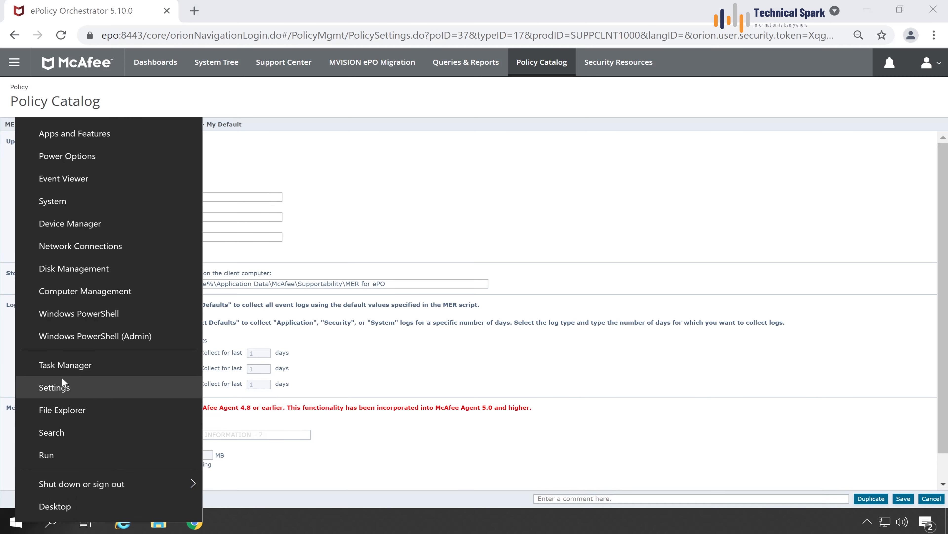
Run ipconfig in Command Prompt and copy the IPv4 address 192.168.0.99.
click(77, 452)
text(cmd)
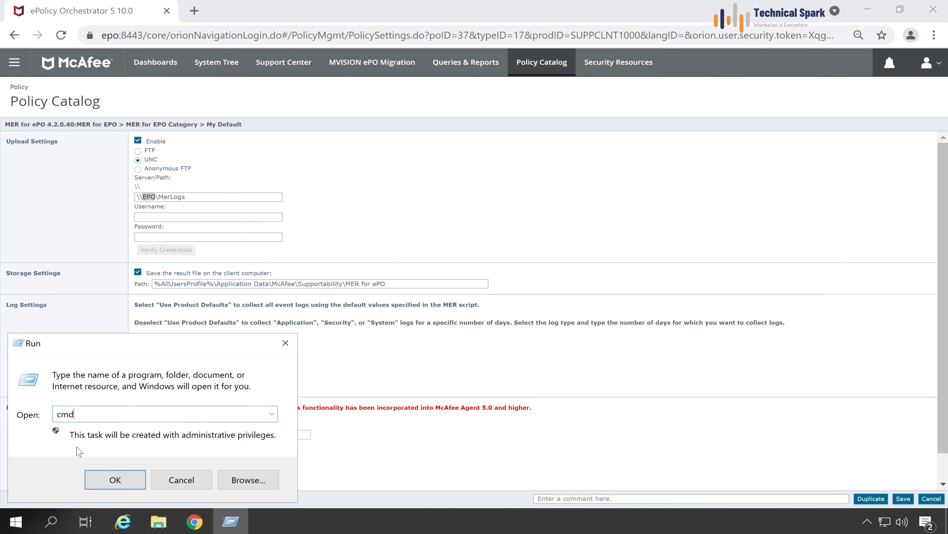
key(Return)
text(ipconfig)
key(Return)
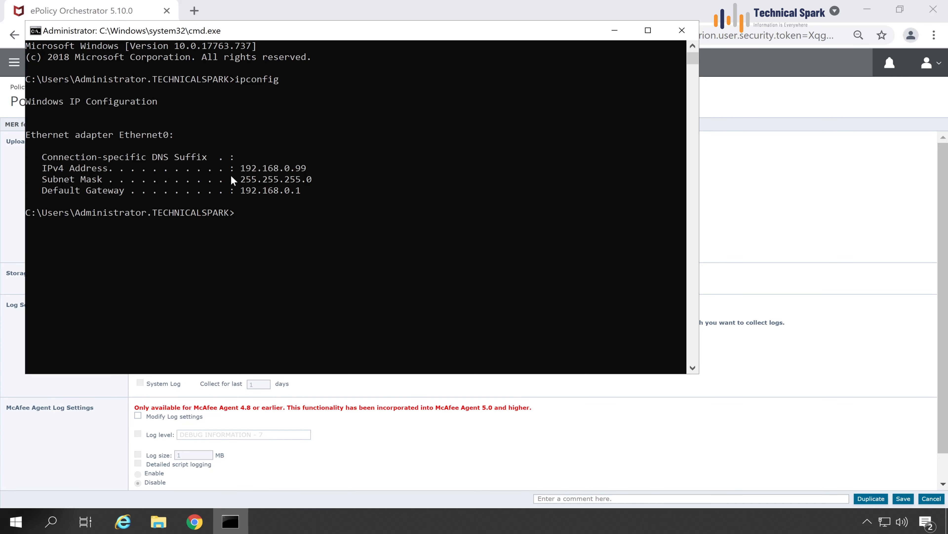
click(242, 169)
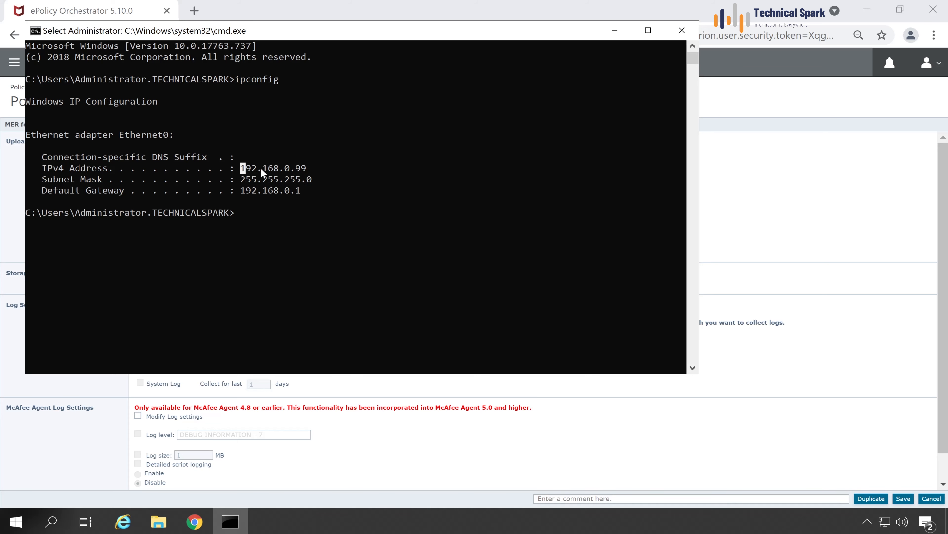
drag(261, 171, 302, 171)
right_click(302, 169)
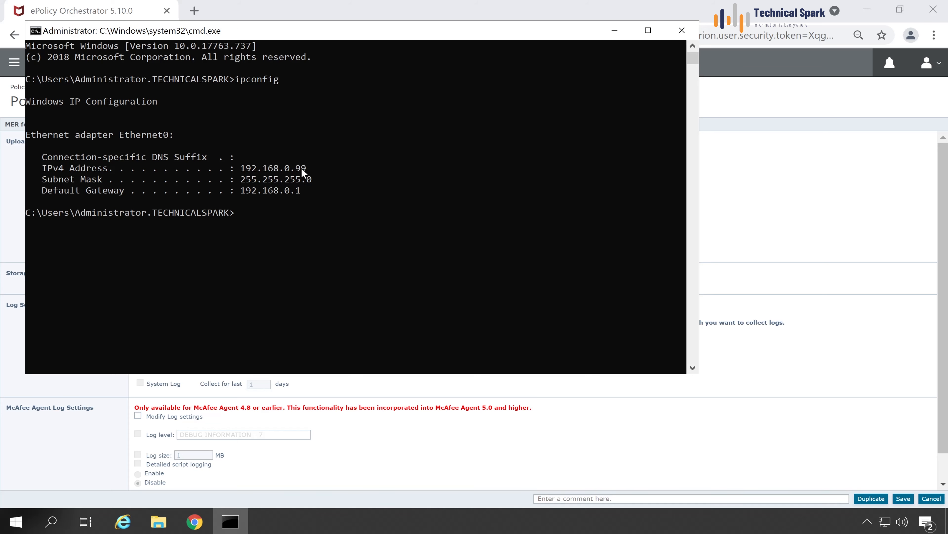
click(615, 30)
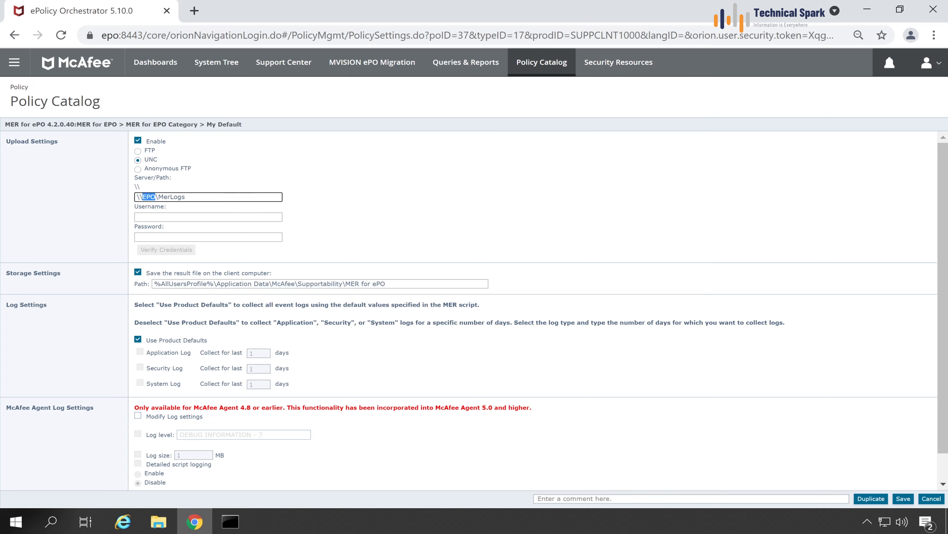
Change Server/Path to \\192.168.0.99\MerLogs and enter the administrator username and password.
right_click(151, 197)
click(187, 265)
click(209, 216)
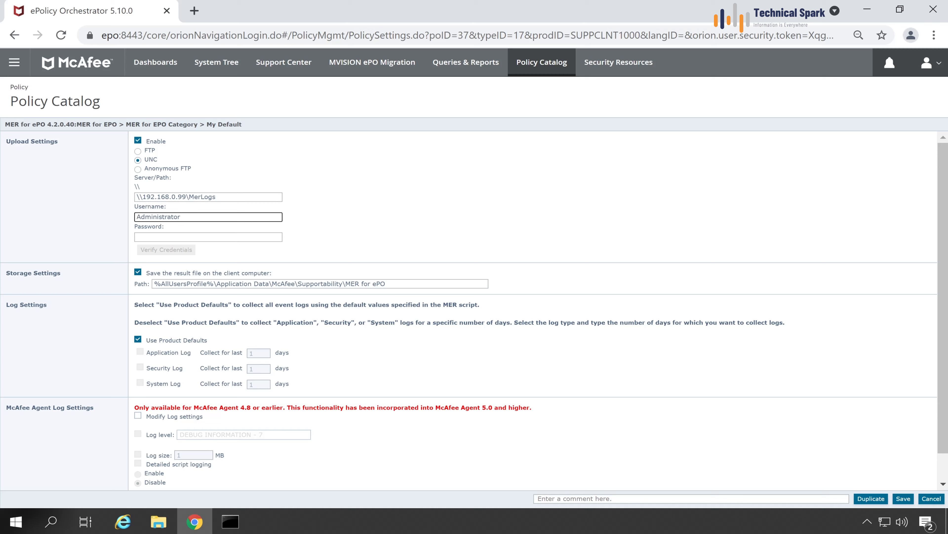
text(technicalspar)
text(k\)
key(Delete)
text(a)
key(Tab)
text(*****)
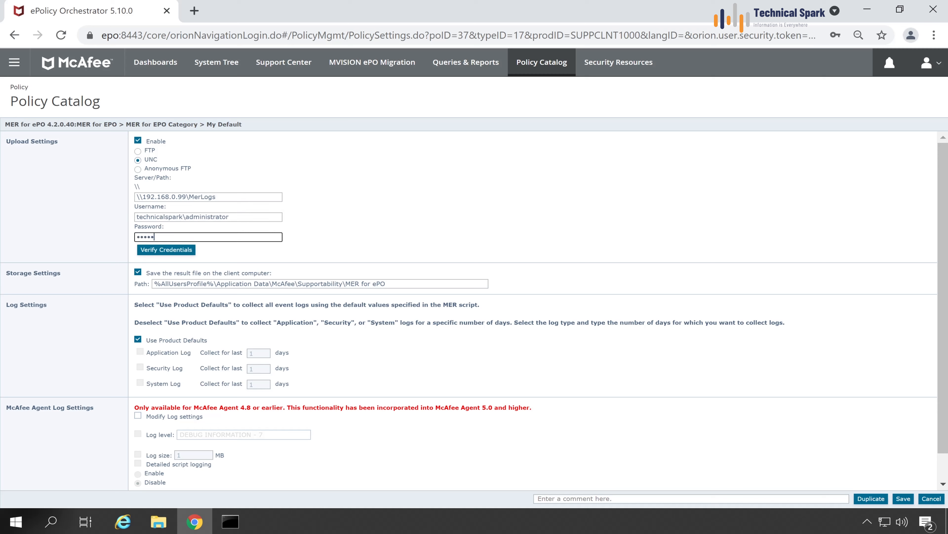
Verify the share credentials return Login successful and save the My Default policy.
click(176, 249)
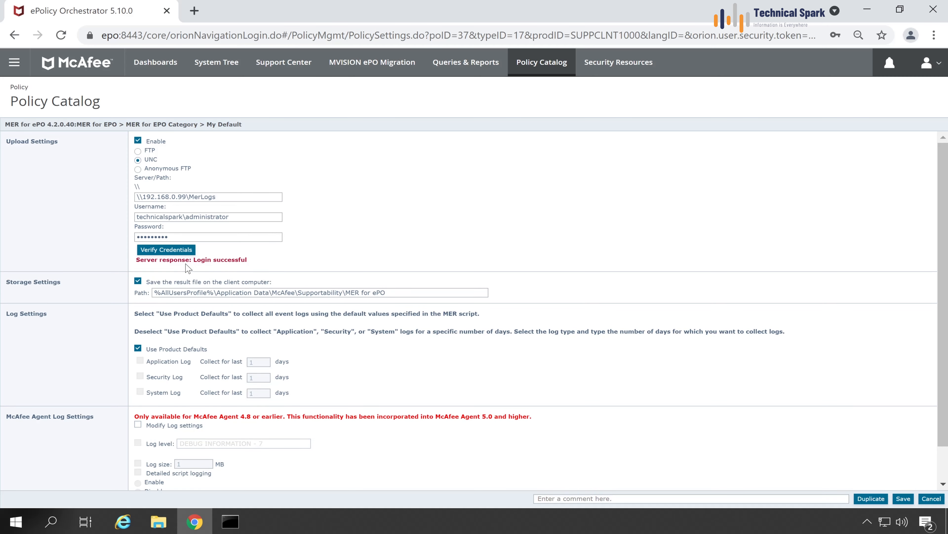
drag(192, 259, 264, 267)
click(283, 246)
scroll(610, 372, down, 1)
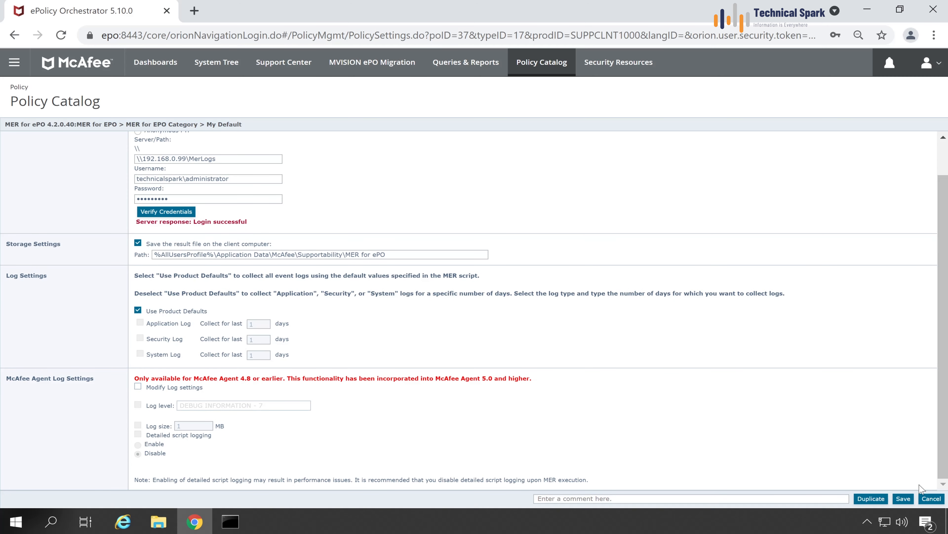
click(906, 500)
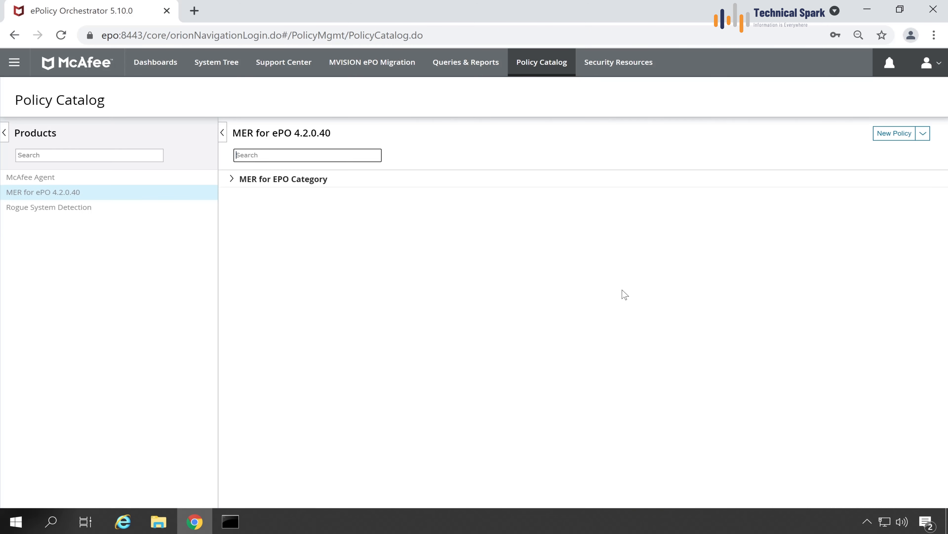
click(231, 63)
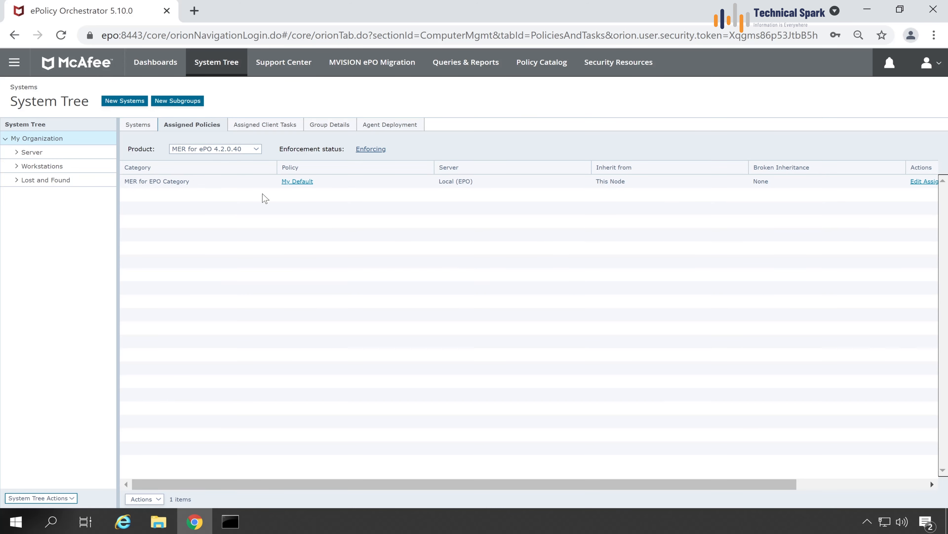
Open the assigned My Default policy, review its storage path, and cancel without changes.
click(304, 183)
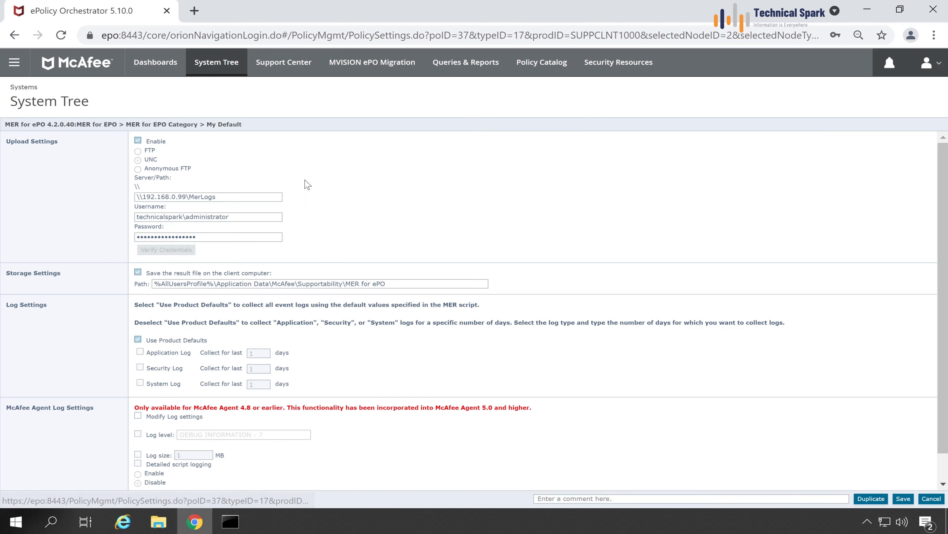
scroll(241, 321, down, 1)
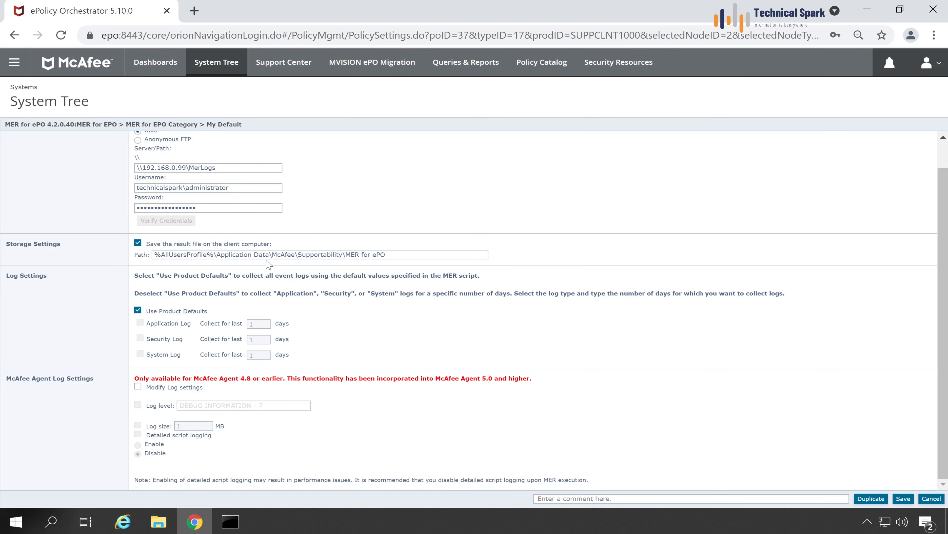
drag(386, 255, 125, 256)
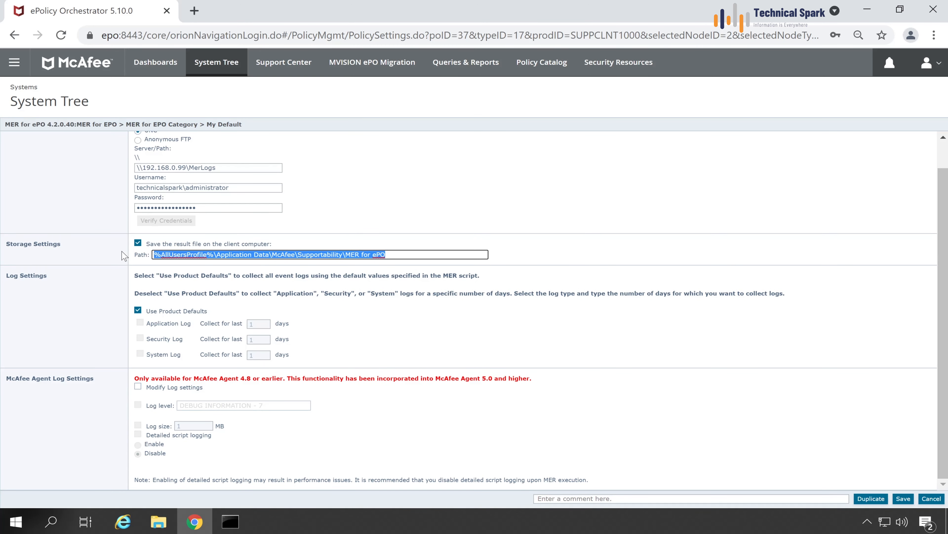
click(530, 346)
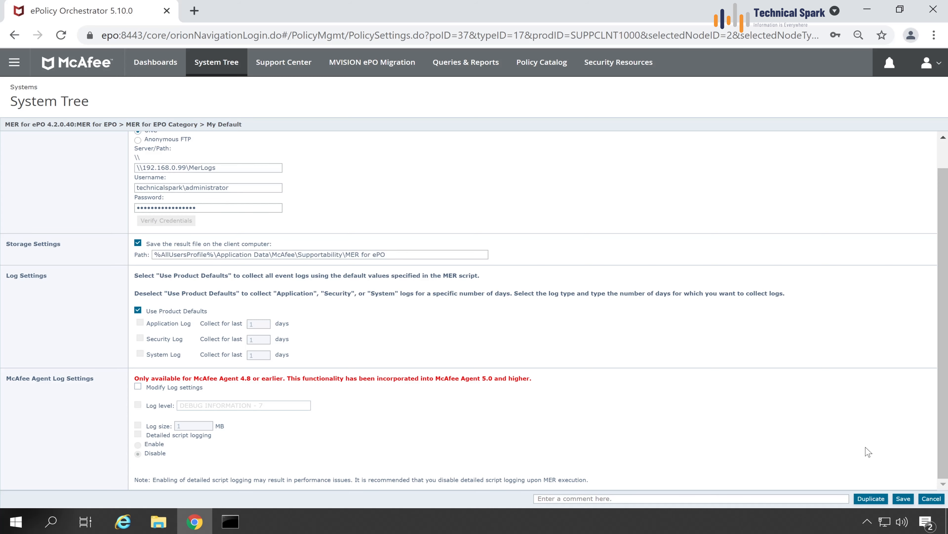
click(931, 498)
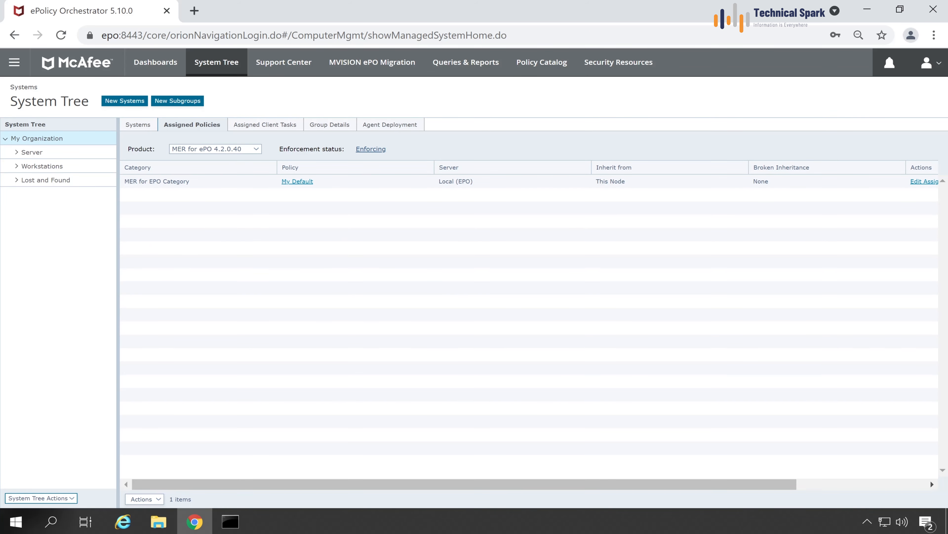
Select the EPO system in the System Tree's Server group.
click(145, 127)
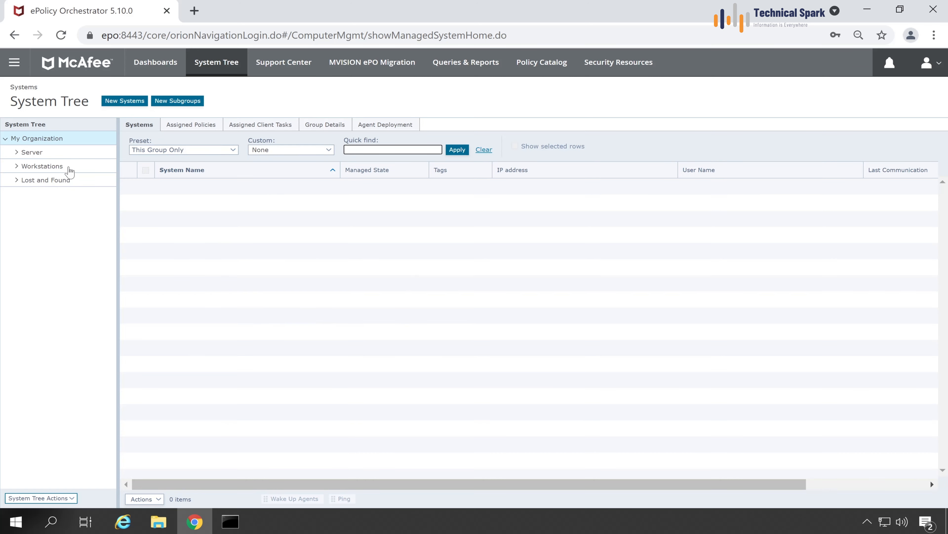
click(54, 155)
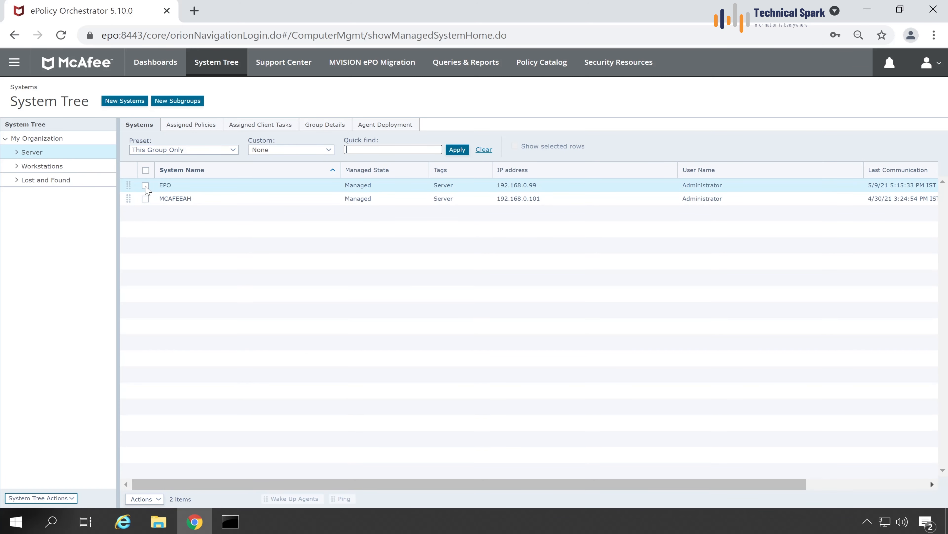
click(146, 185)
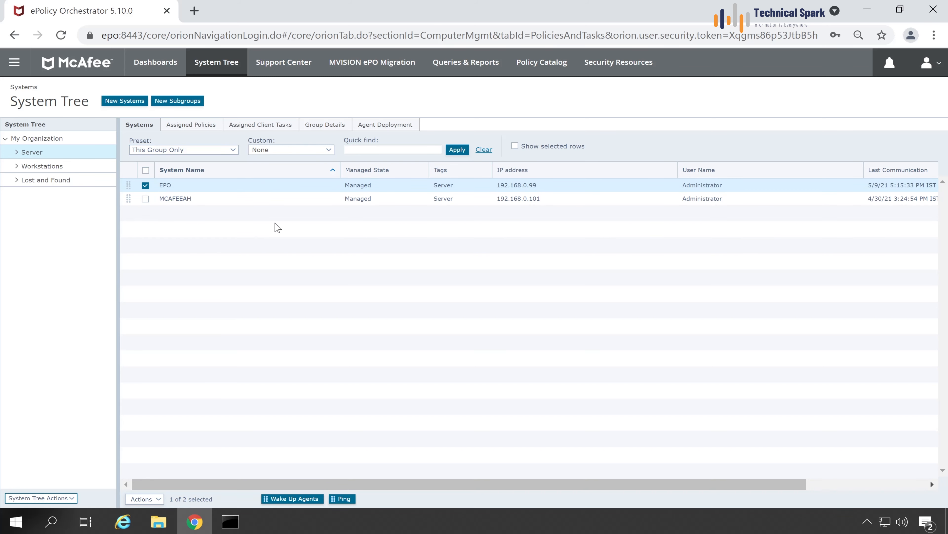
click(14, 62)
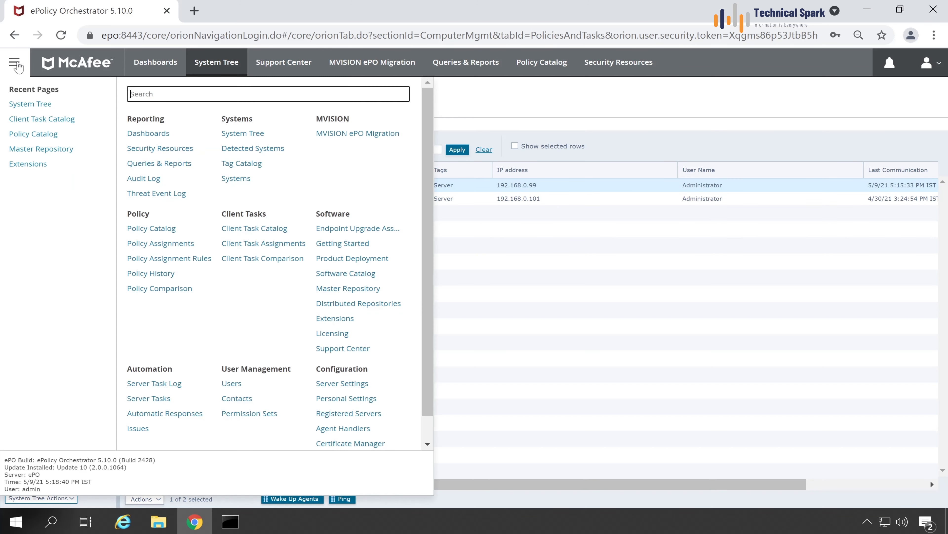
Start a new McAfee Agent Product Deployment task from the Client Task Catalog.
click(265, 231)
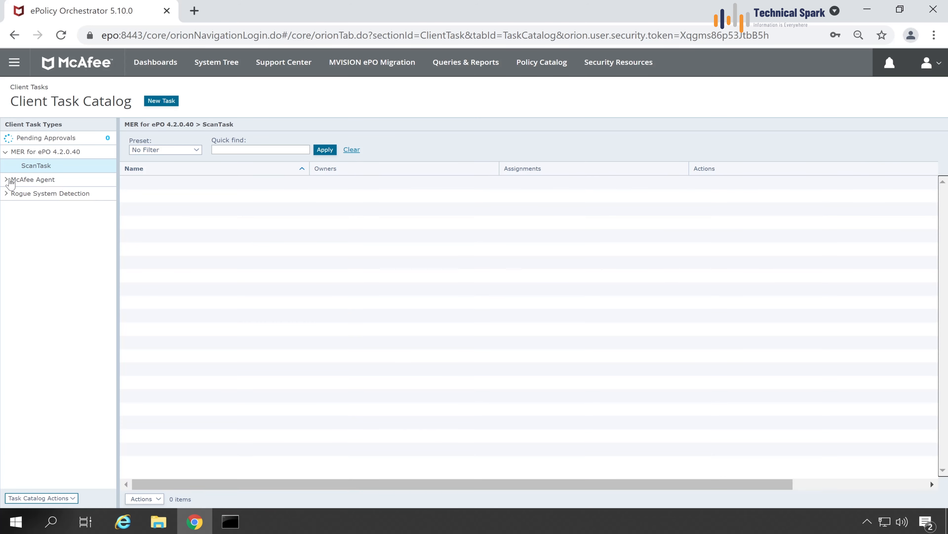
click(7, 180)
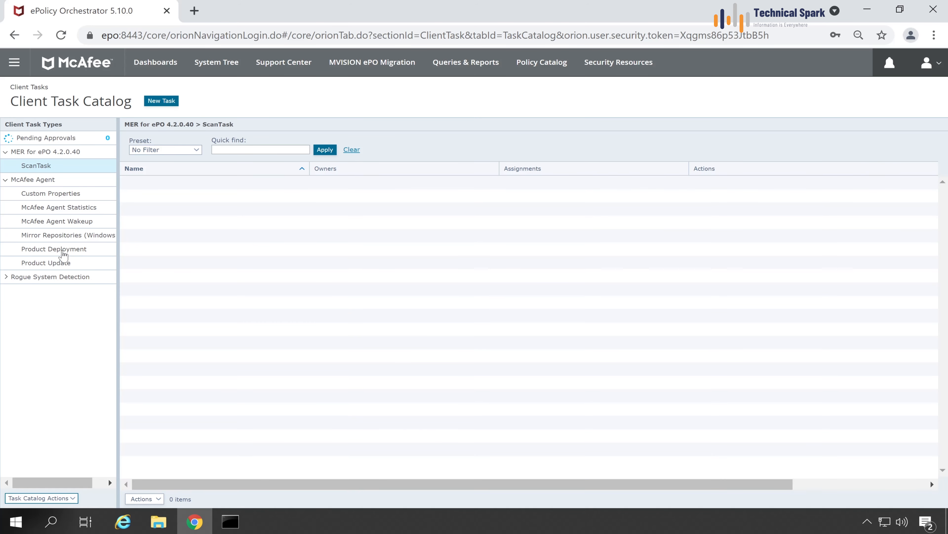
click(63, 253)
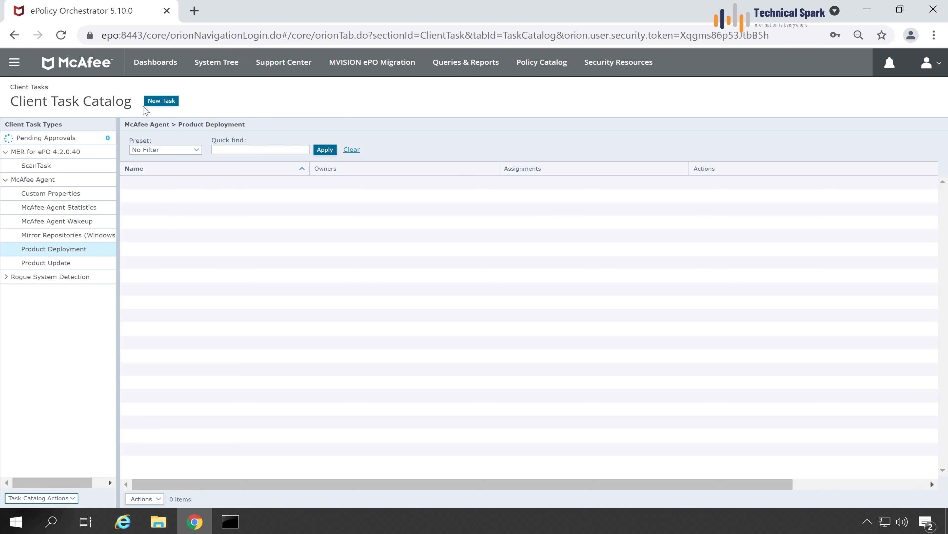
click(163, 106)
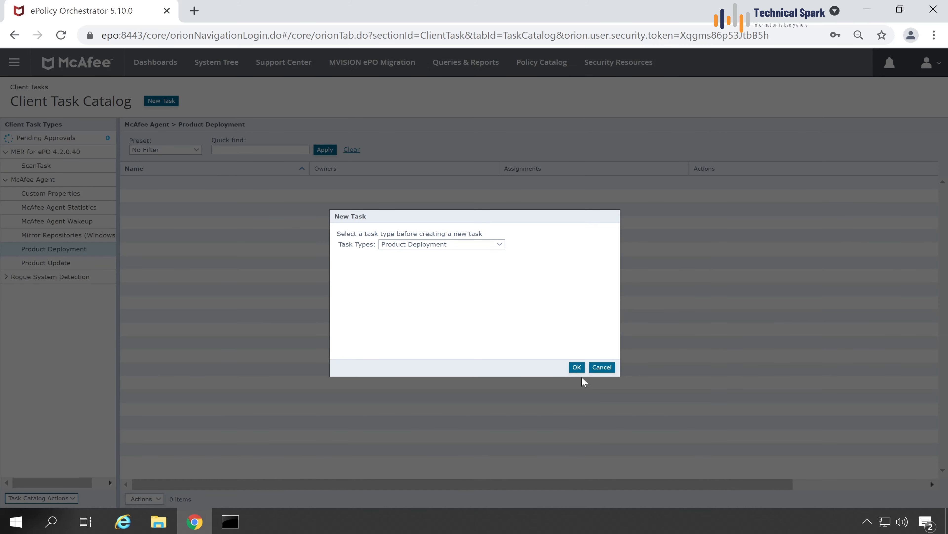
click(577, 367)
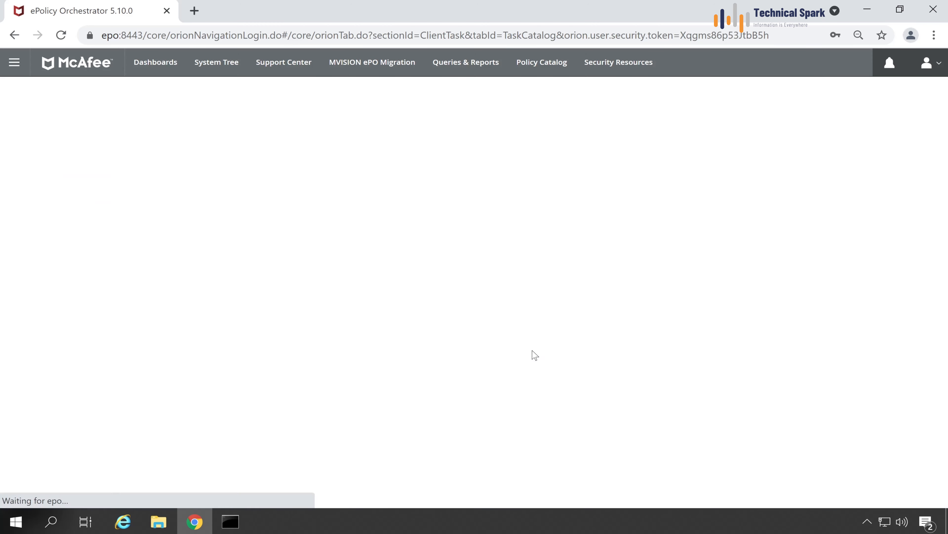
Name the task ePO MER Deployment, set MER for ePO 4.2.0.0.40 to Install, and save.
key(ctrl+a)
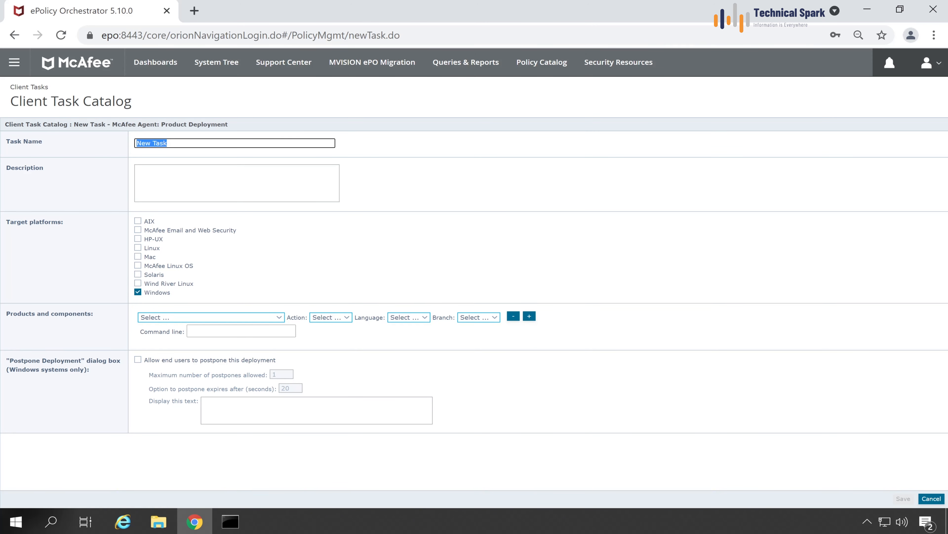
text(e)
click(155, 318)
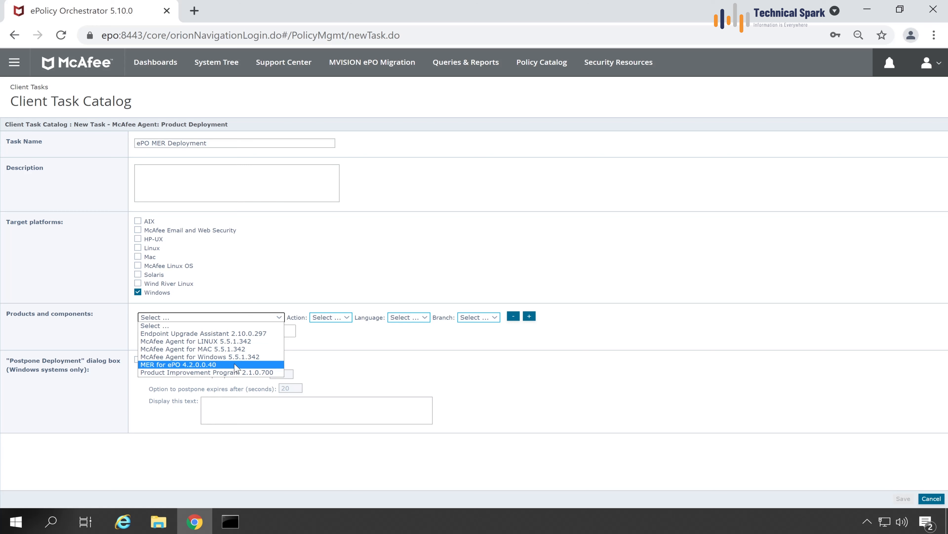
click(236, 365)
drag(292, 319, 303, 323)
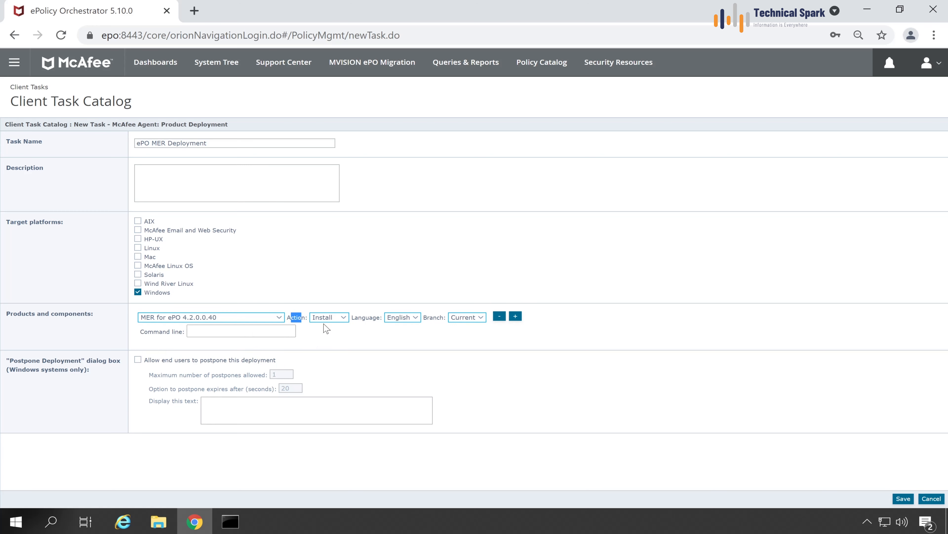
click(331, 320)
click(402, 345)
click(903, 499)
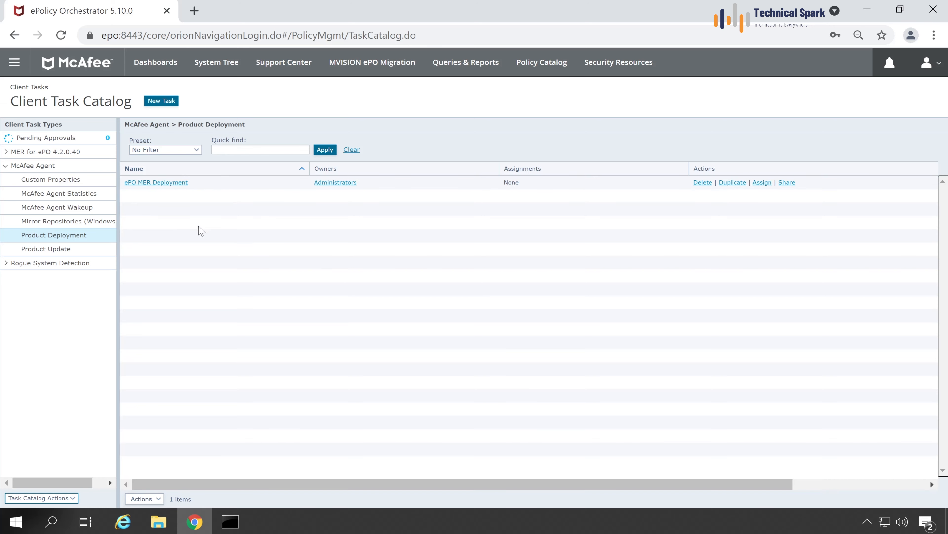
Select the EPO system in the System Tree and minimize Chrome to the desktop.
click(226, 62)
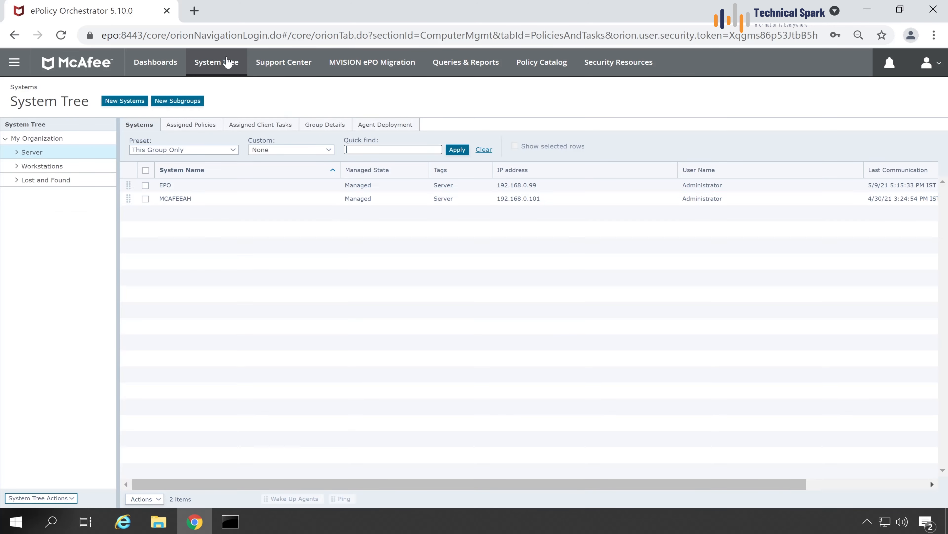
click(146, 185)
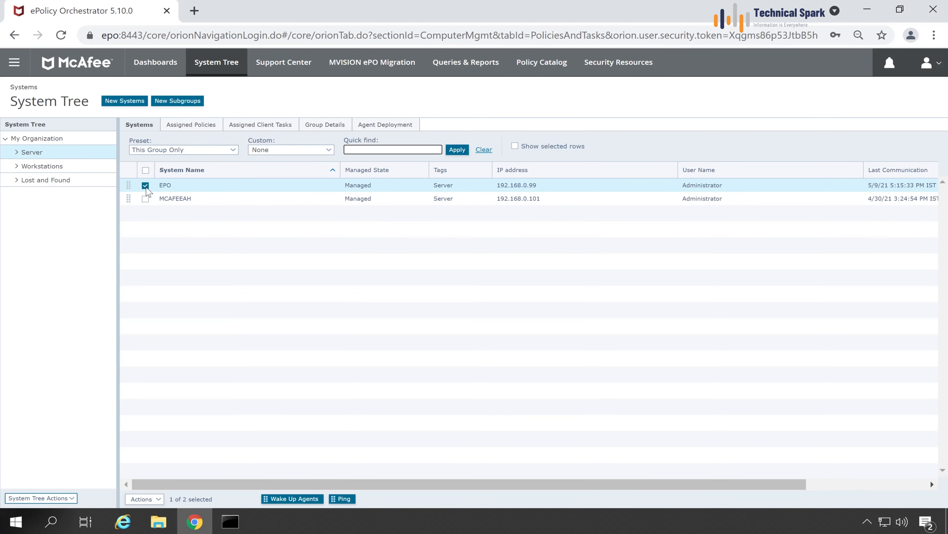
click(867, 10)
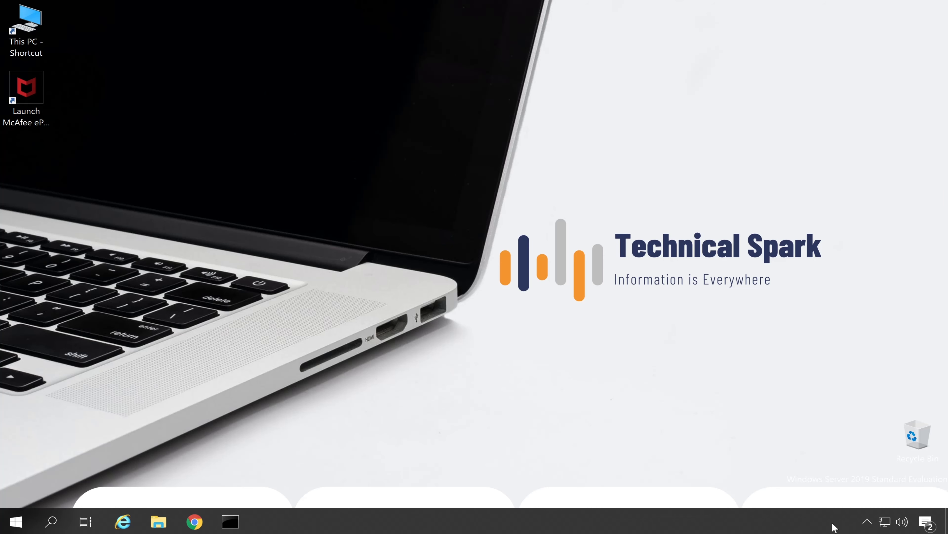
Review McAfee Agent's About components, including Agent and RSD Sensor, then close it.
click(863, 524)
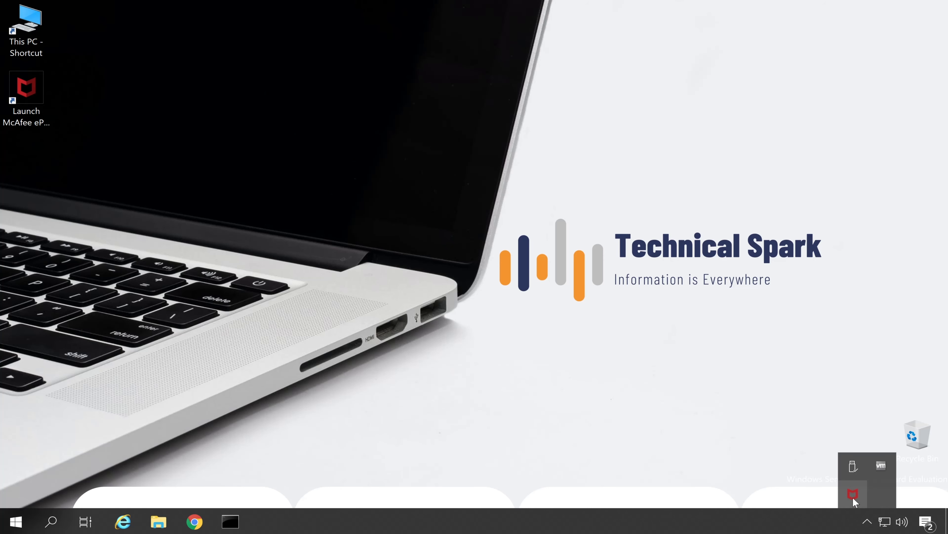
right_click(846, 491)
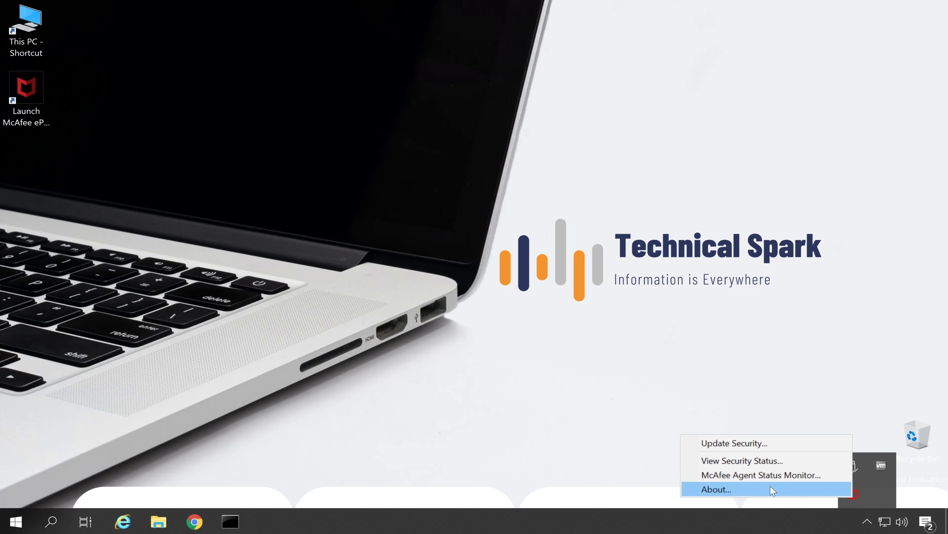
click(744, 495)
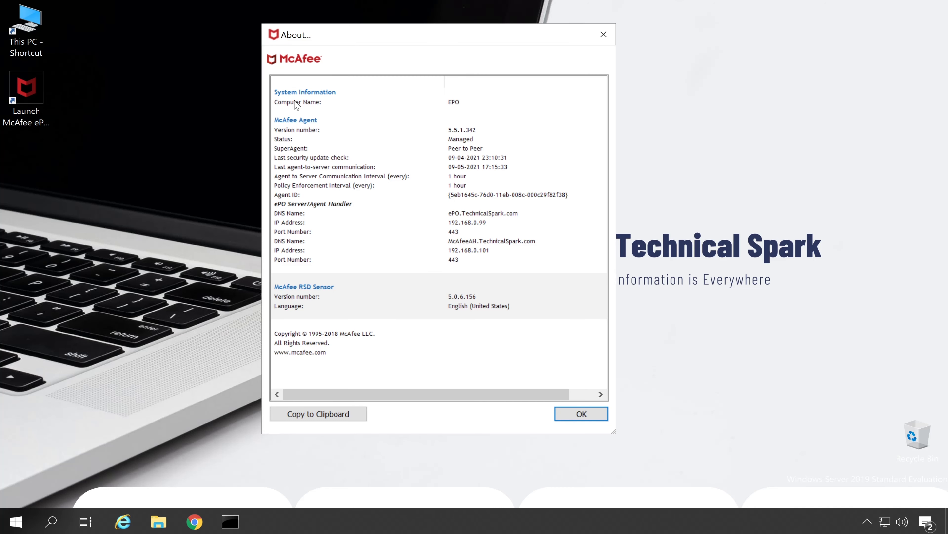
click(325, 122)
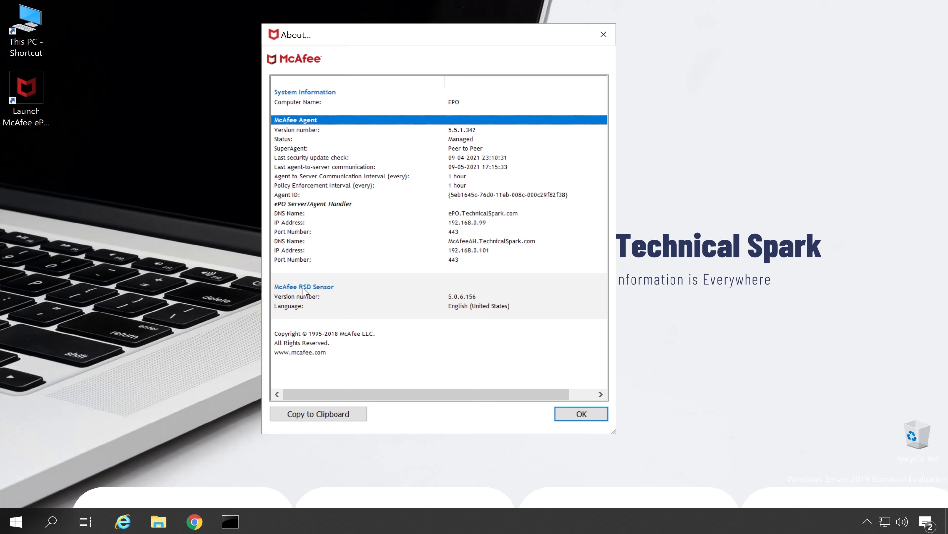
click(337, 288)
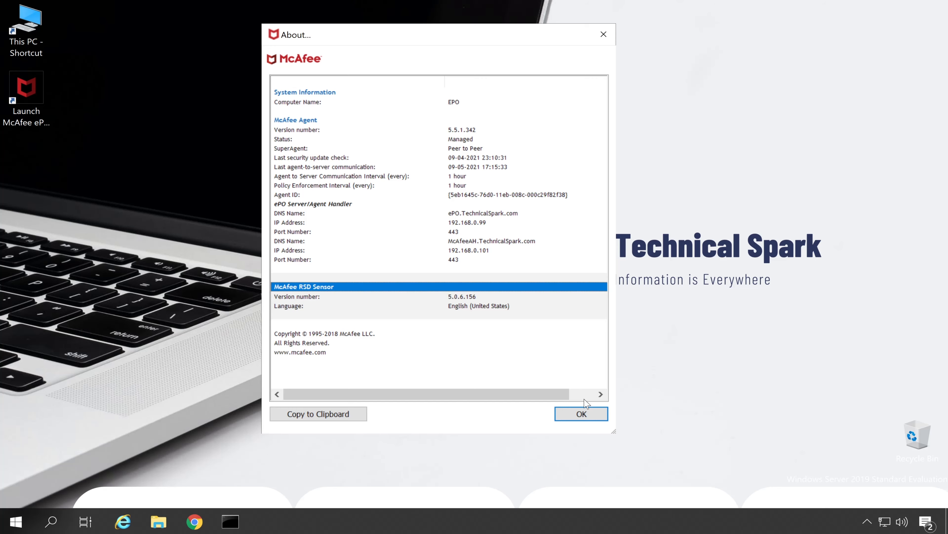
click(584, 415)
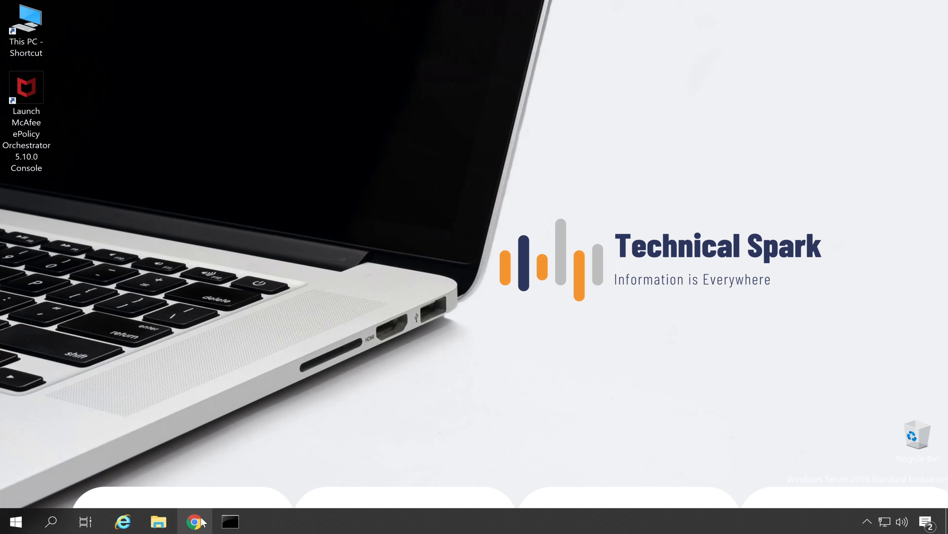
click(201, 522)
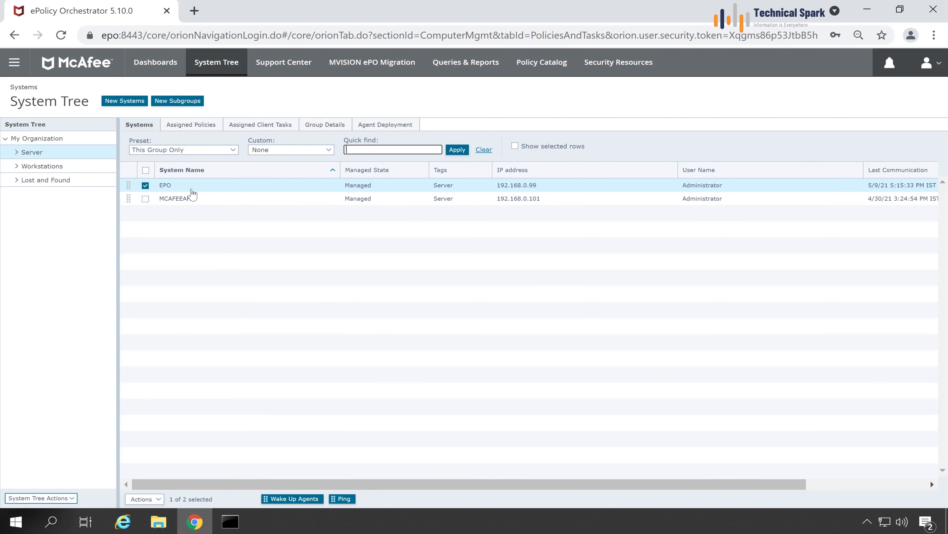
Run the McAfee Agent Product Deployment task 'ePO MER Deployment' immediately on EPO.
click(144, 499)
mouse_move(153, 472)
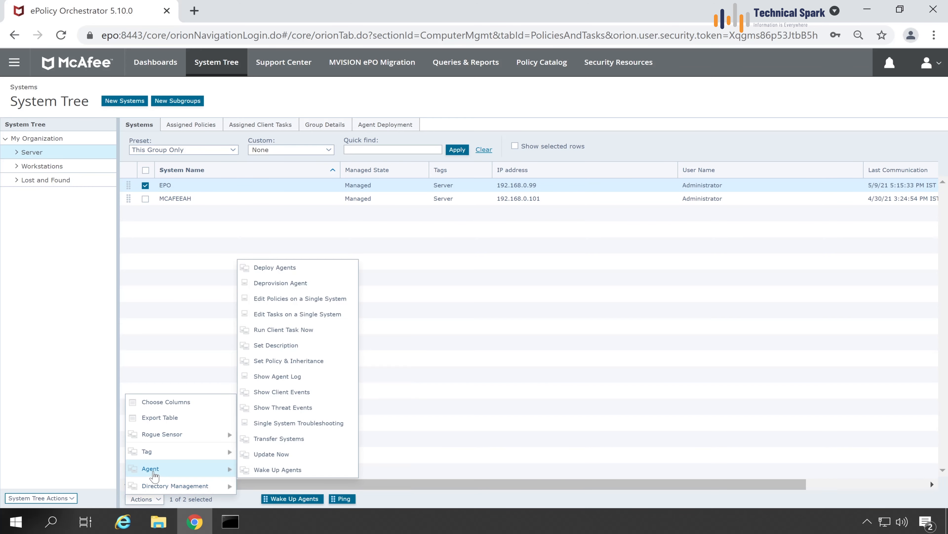
click(306, 331)
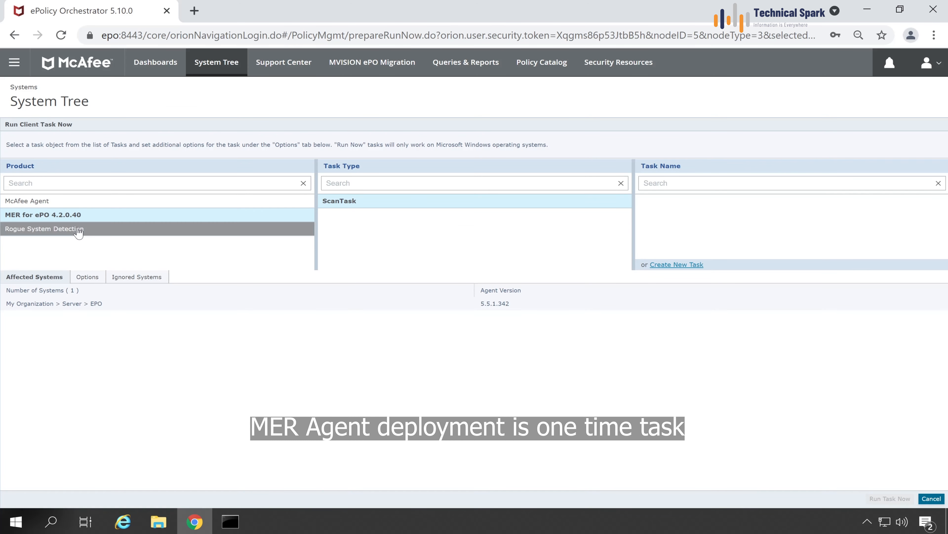
click(27, 202)
click(347, 256)
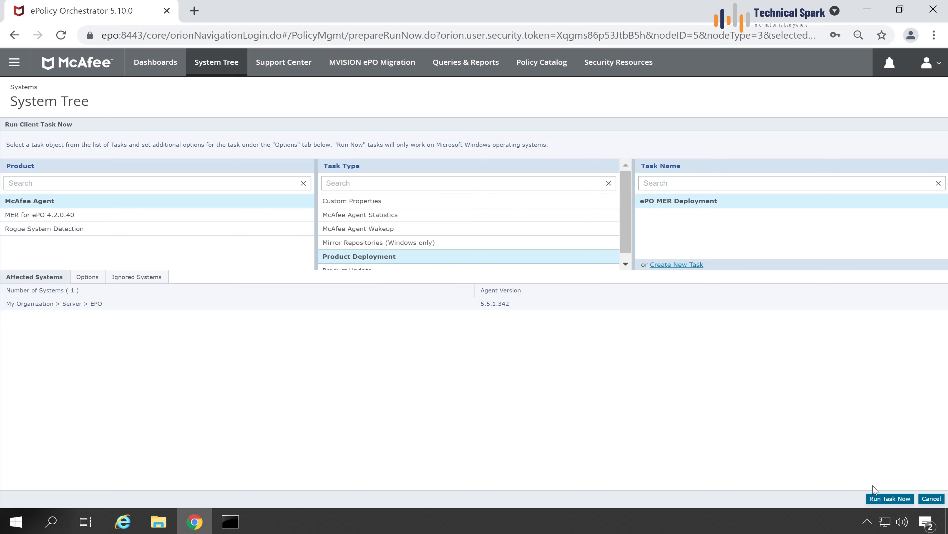
click(877, 502)
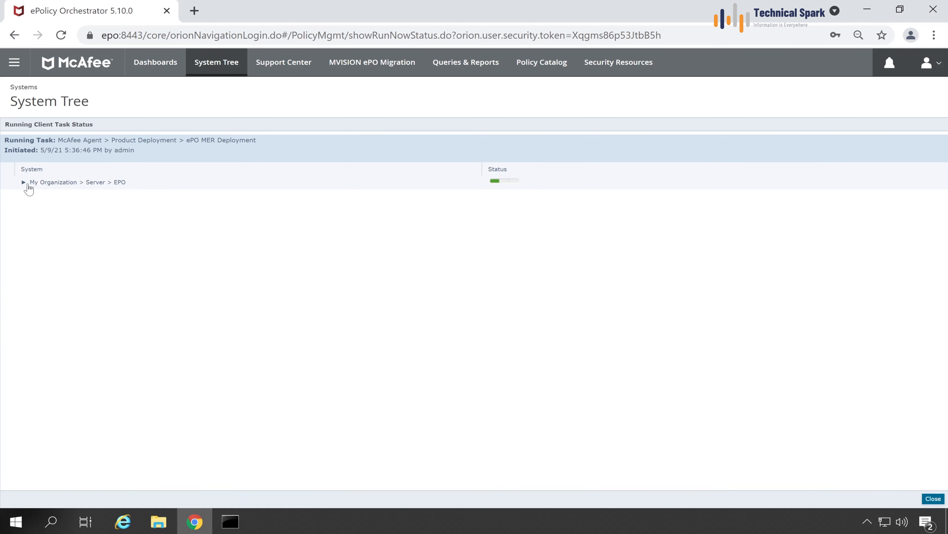
Confirm in Agent Monitor that the MER update succeeded at 4.2.0.0, then verify the task shows Completed.
click(867, 521)
right_click(854, 493)
click(758, 467)
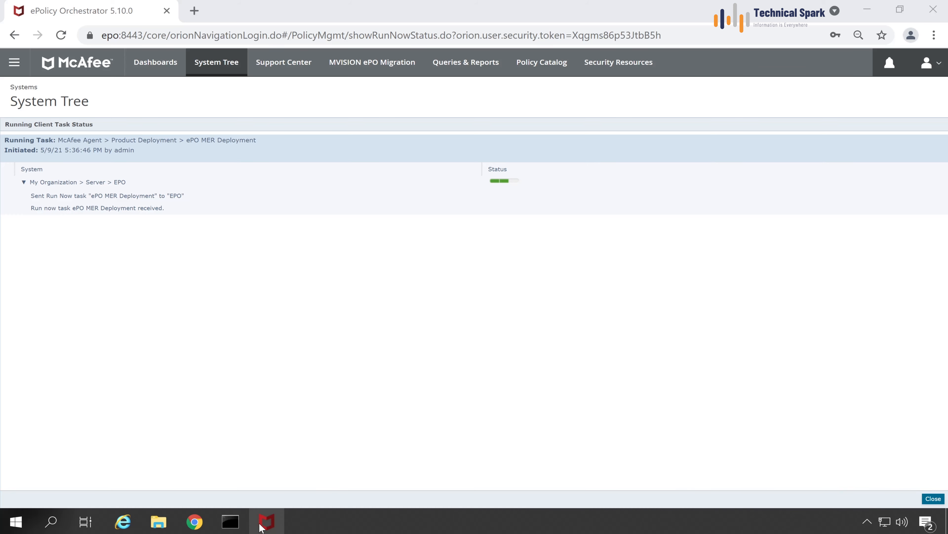
drag(330, 18, 617, 229)
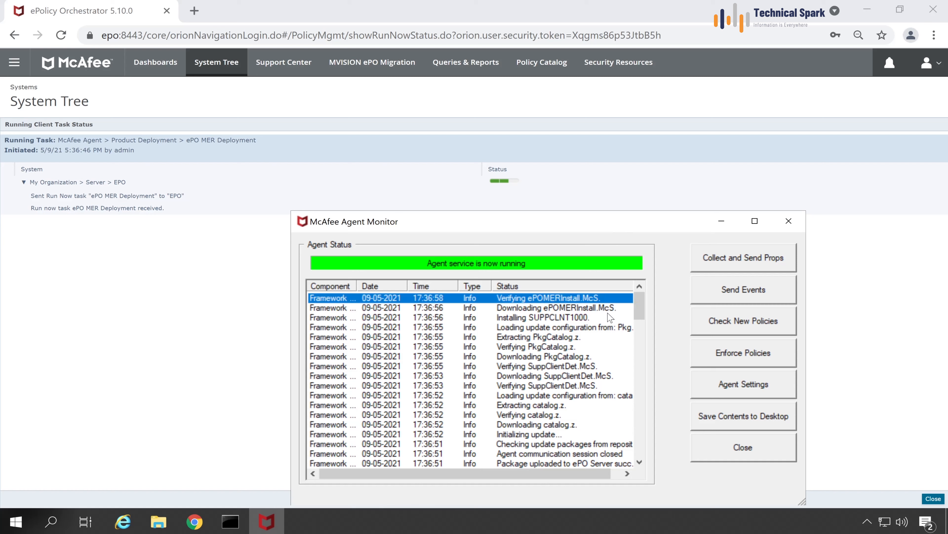
mouse_move(642, 308)
mouse_down()
mouse_move(640, 330)
mouse_move(644, 296)
mouse_up()
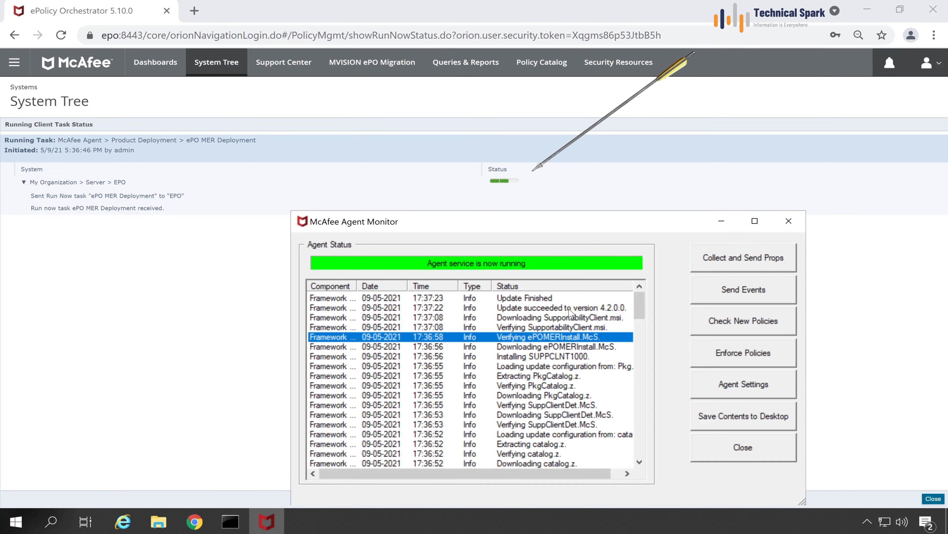
click(568, 310)
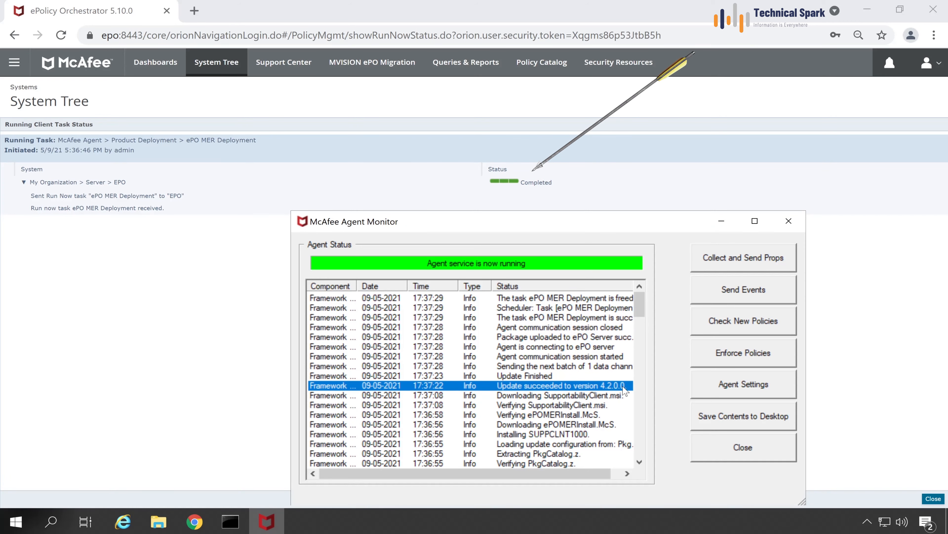
click(536, 376)
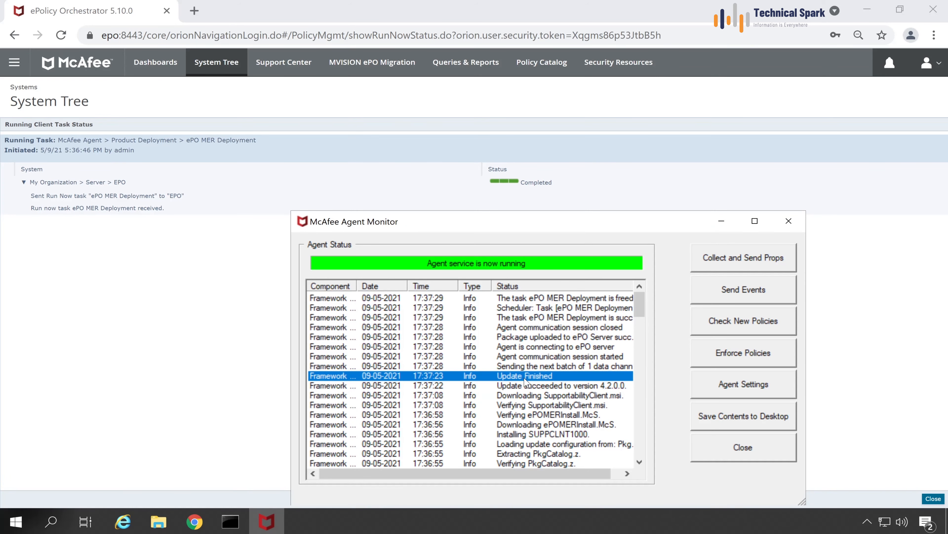
click(743, 447)
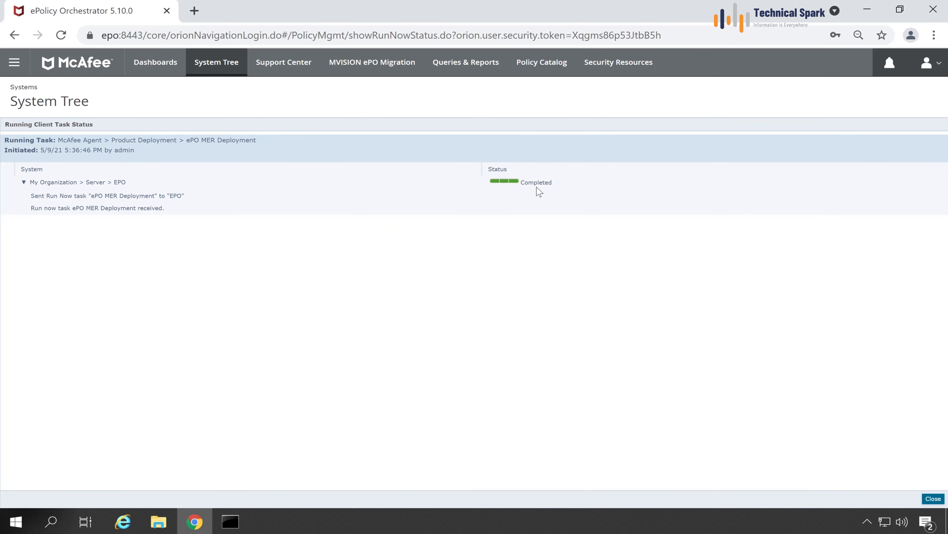
drag(557, 183, 534, 183)
Reopen McAfee Agent's About window, verify the newly installed Supportability Client, and close it.
click(792, 447)
click(867, 521)
right_click(854, 494)
click(760, 485)
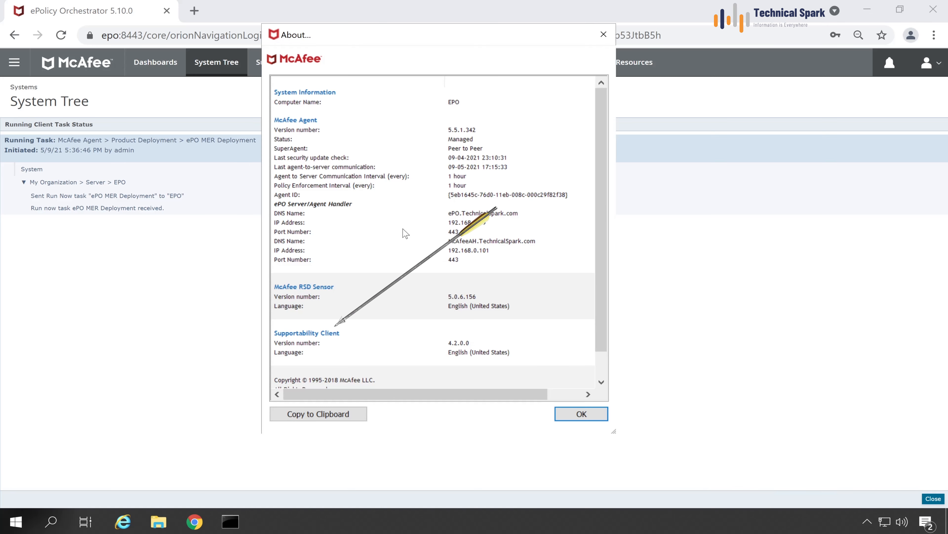
click(337, 334)
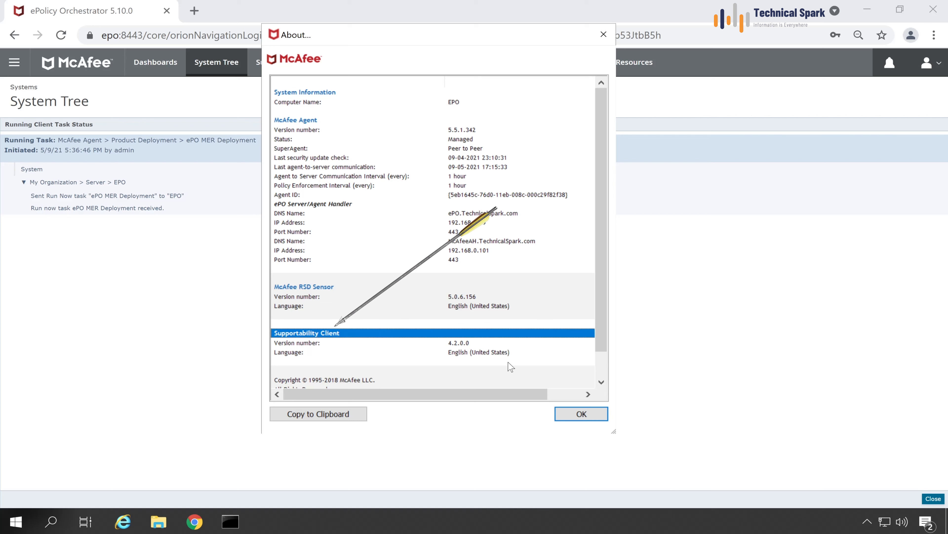
click(582, 414)
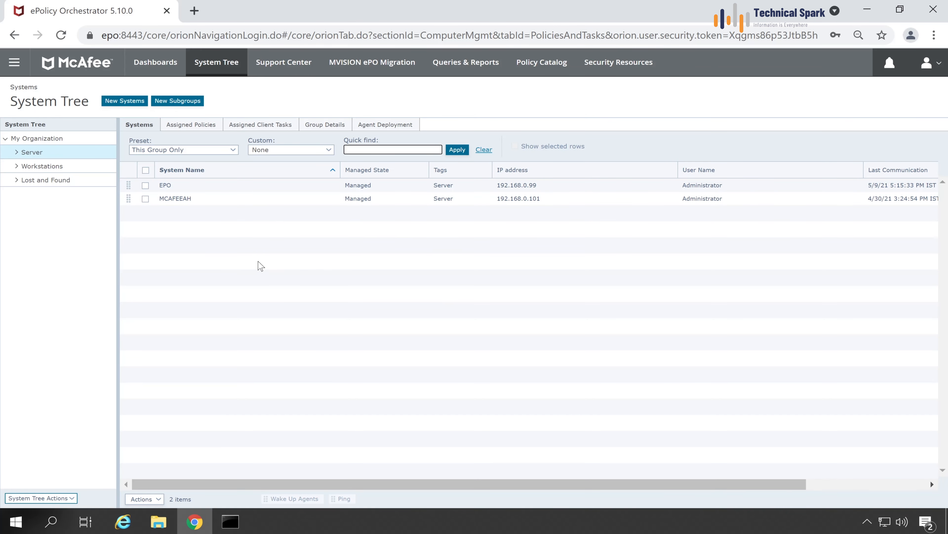
From the Client Task Catalog, create a new MER for ePO 4.2.0.40 ScanTask and select its default name.
click(14, 63)
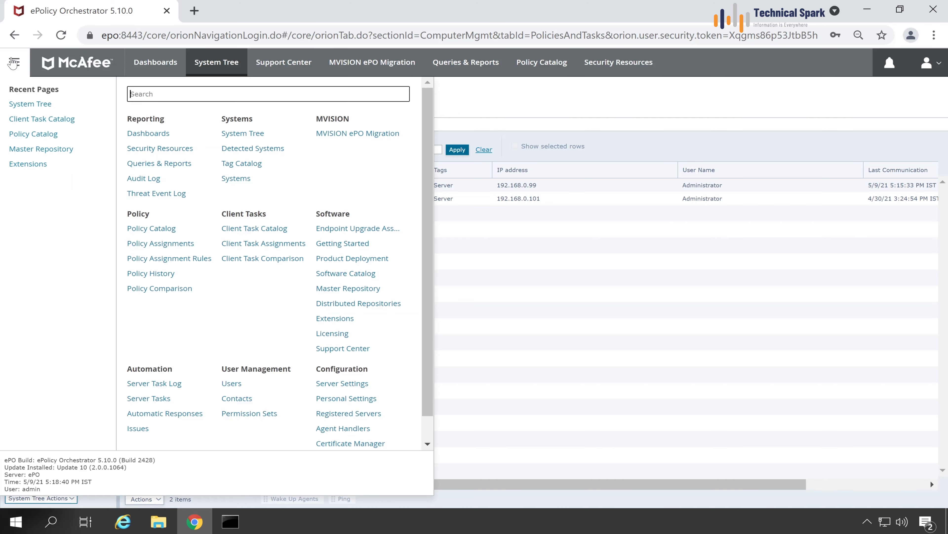
click(275, 229)
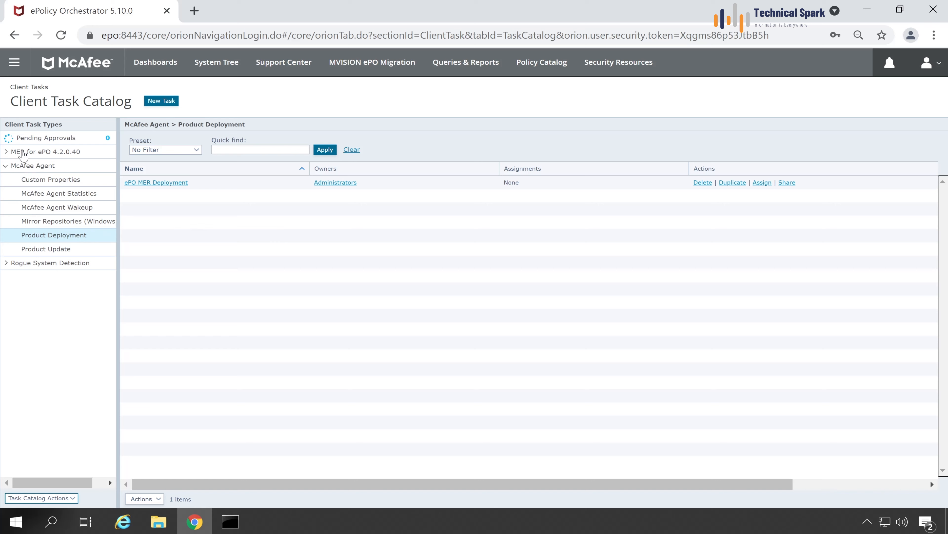
click(16, 152)
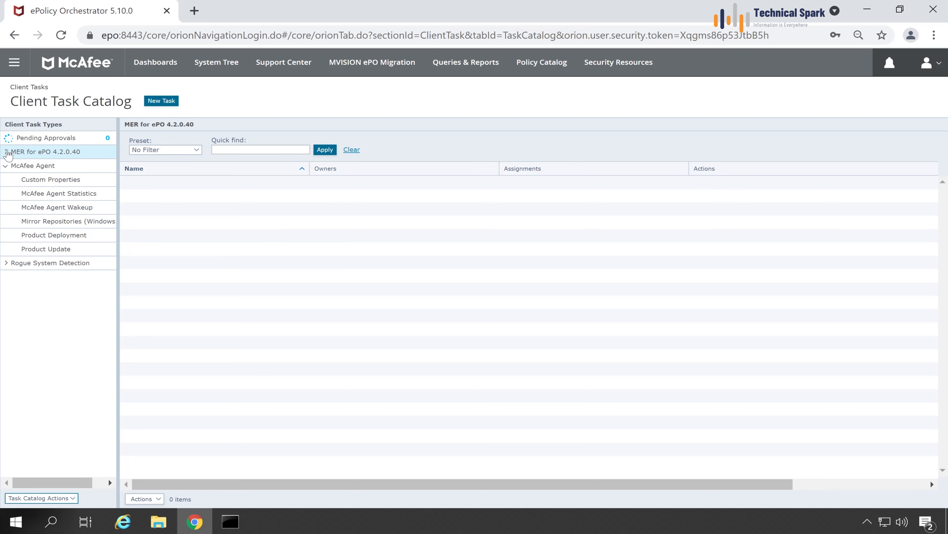
click(6, 151)
click(33, 165)
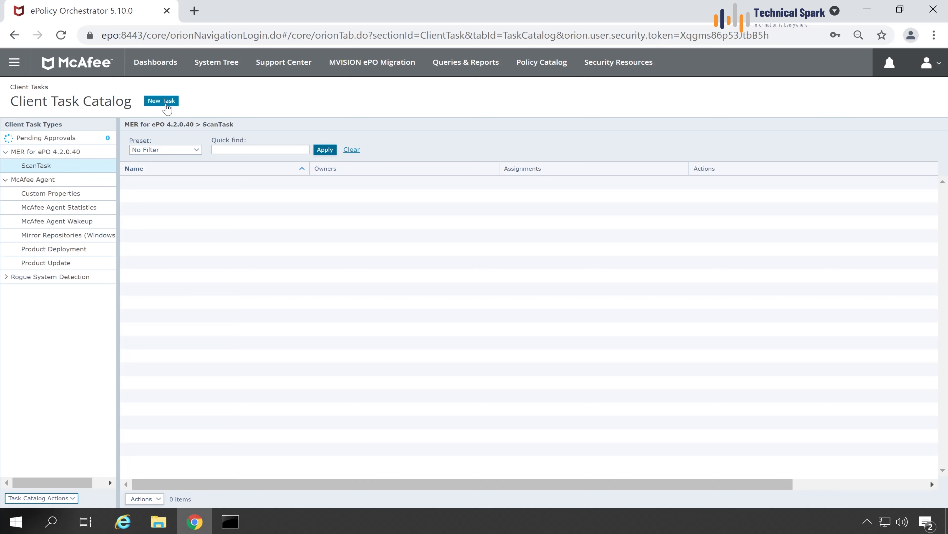
click(166, 103)
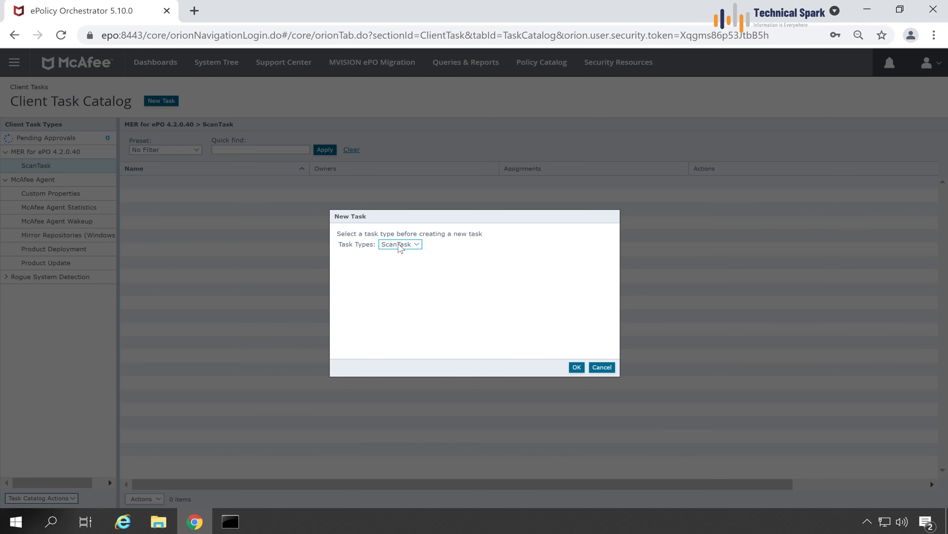
click(400, 245)
click(578, 368)
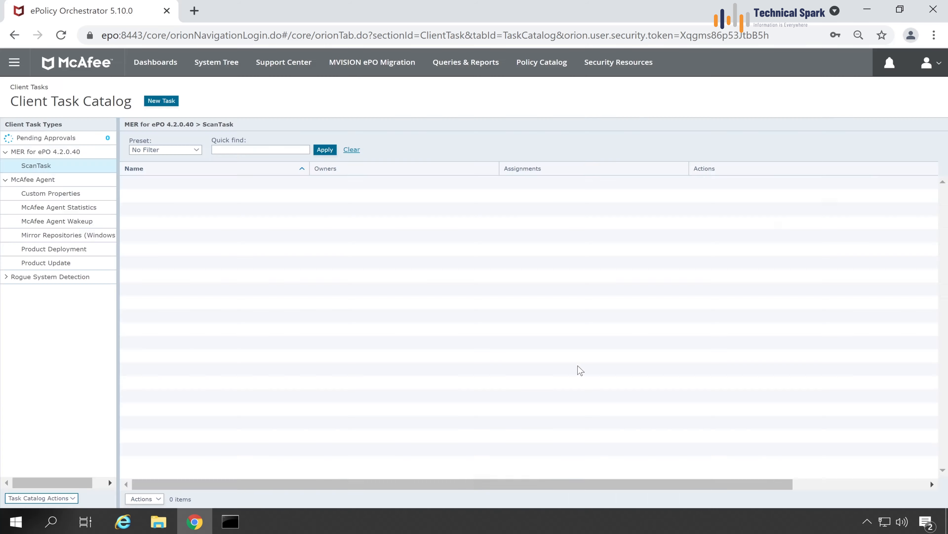
key(ctrl+a)
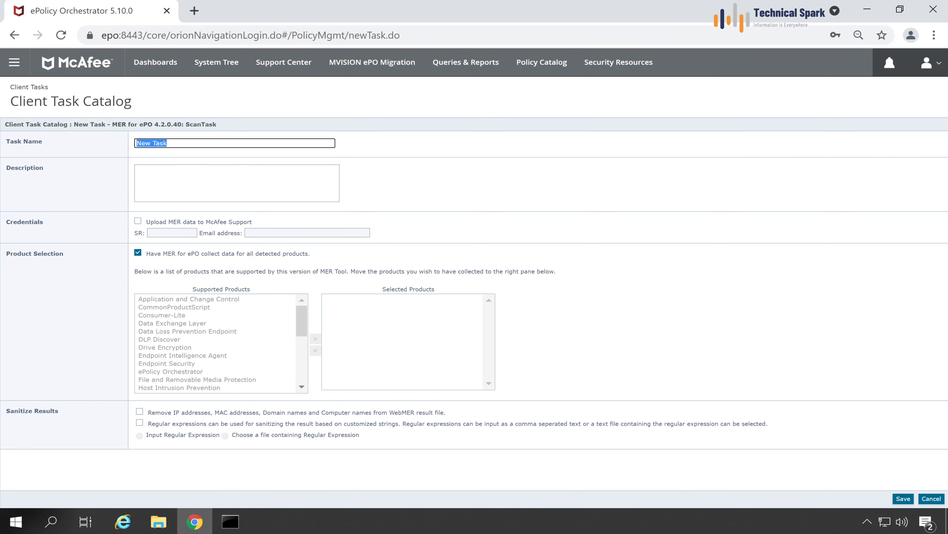
Type the task name 'ePO For MEr' and select the trailing text for editing.
text(ePO)
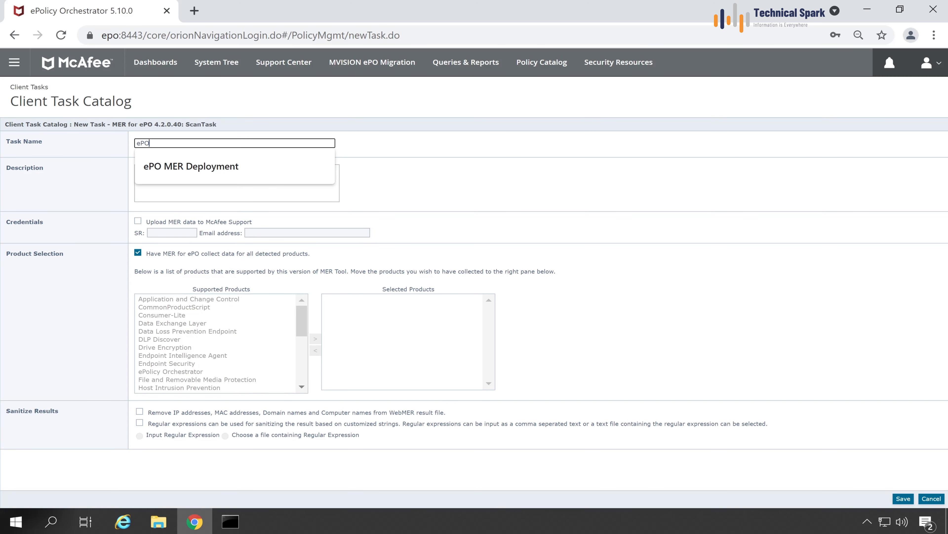
text( For M)
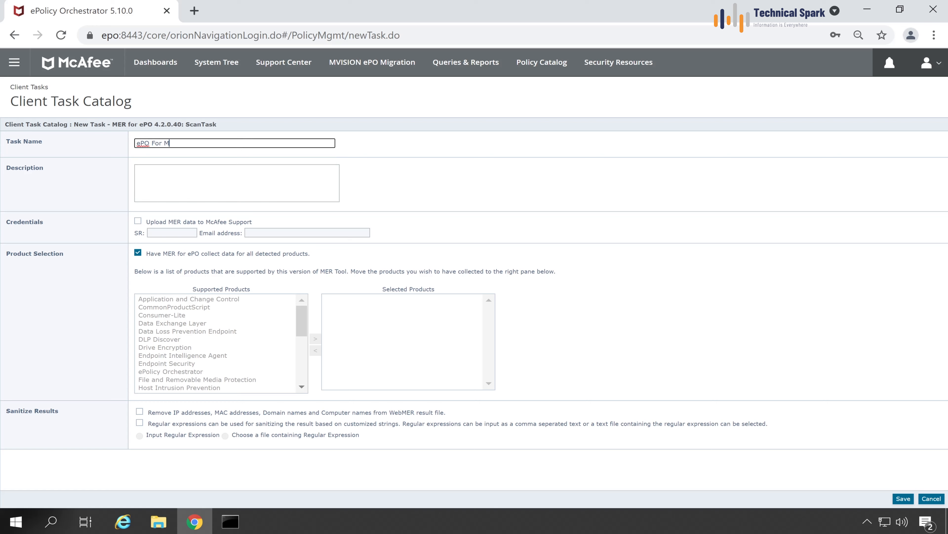
text(Er)
key(ctrl+a)
key(End)
key(shift+Left)
key(shift+Left)
key(shift+Left)
Turn off collecting all detected products and add Endpoint Security to Selected Products.
drag(68, 259, 20, 261)
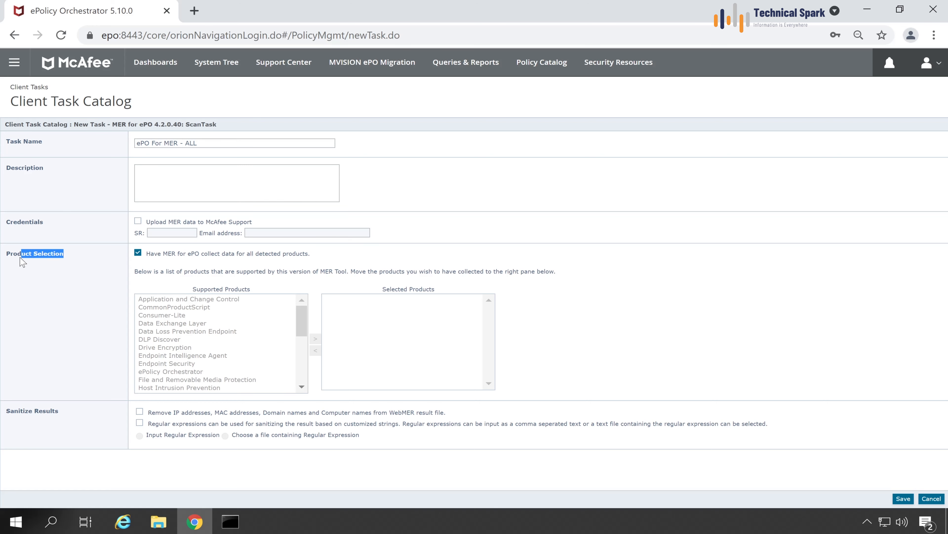
click(137, 254)
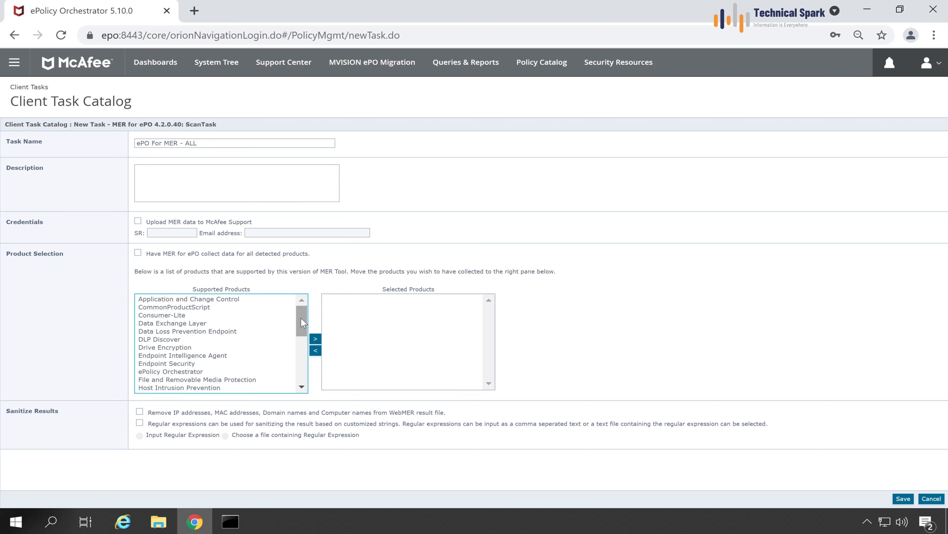
mouse_move(299, 310)
mouse_down()
mouse_move(298, 359)
mouse_move(307, 296)
mouse_up()
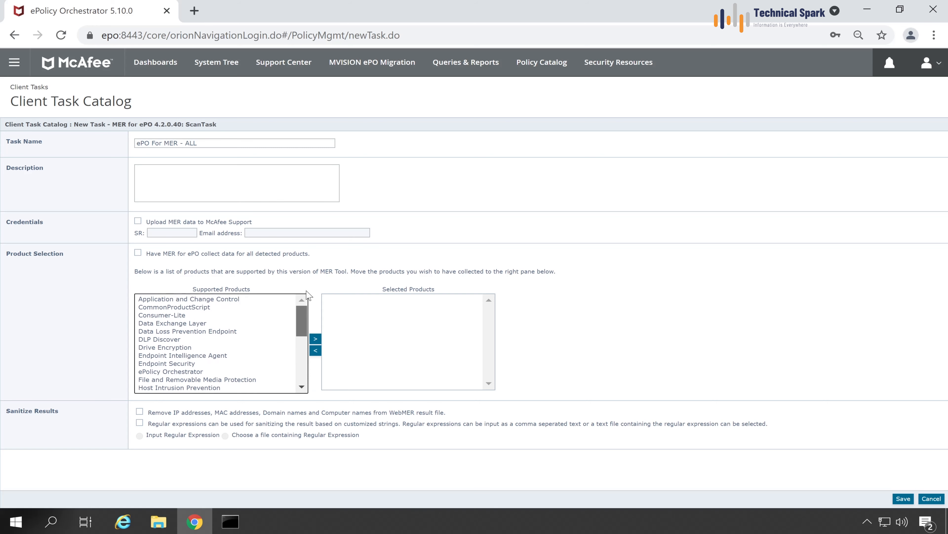
click(204, 363)
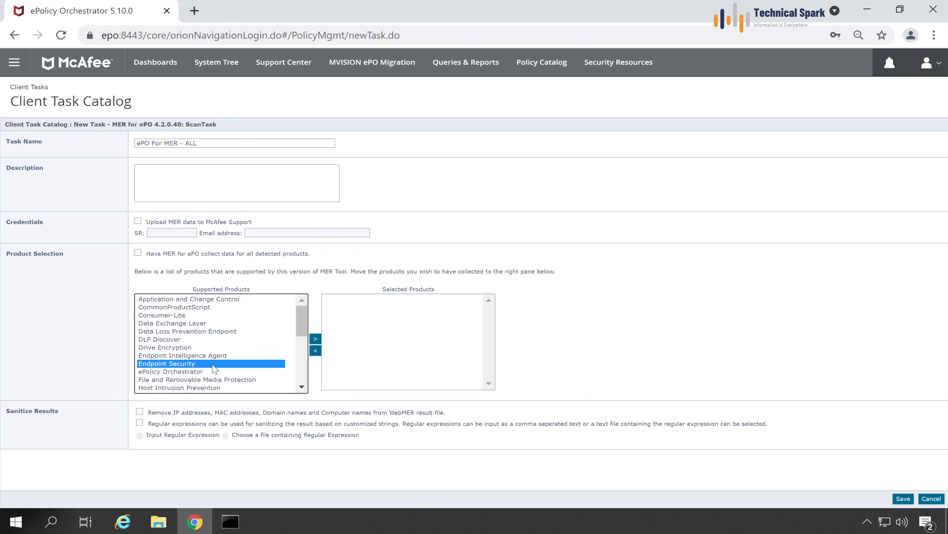
click(315, 338)
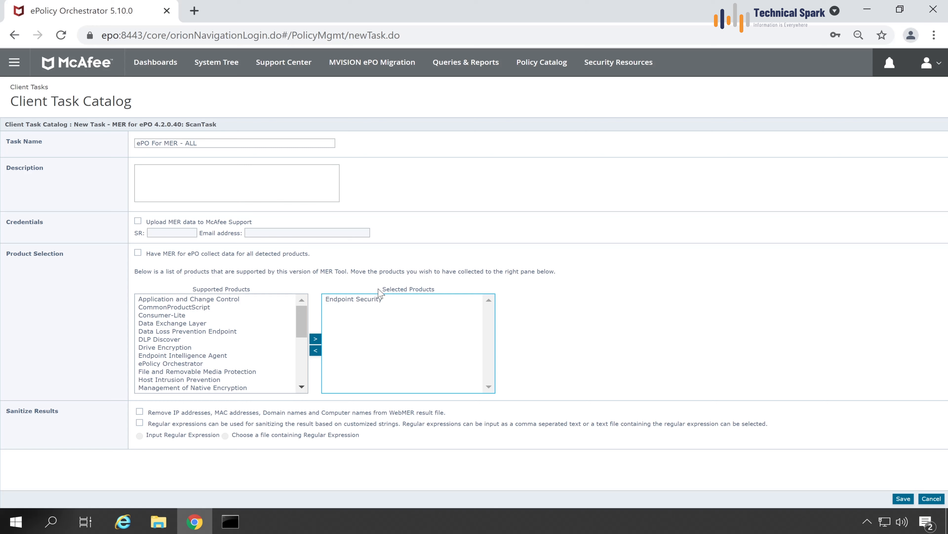
Change the name ending from ALL to ENS, then remove Endpoint Security from Selected Products.
drag(198, 142, 185, 143)
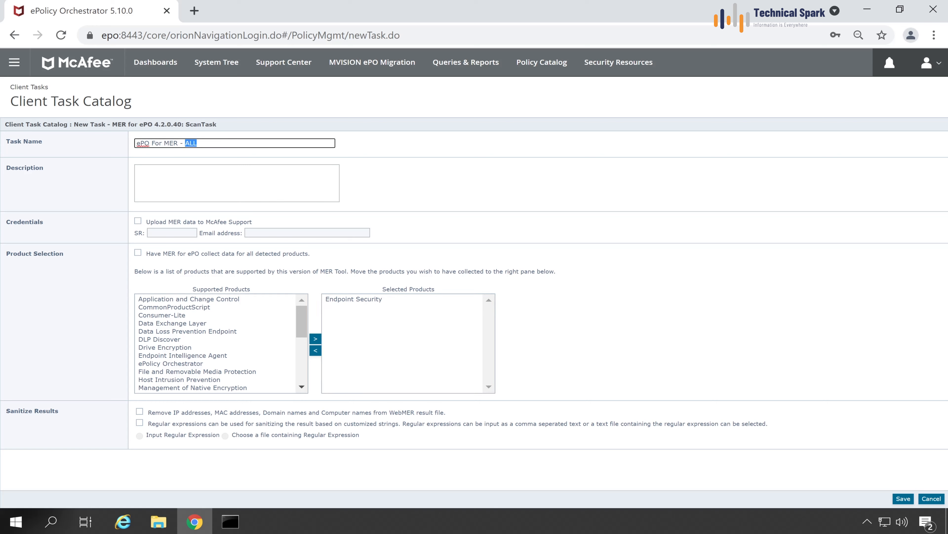
text(ENS)
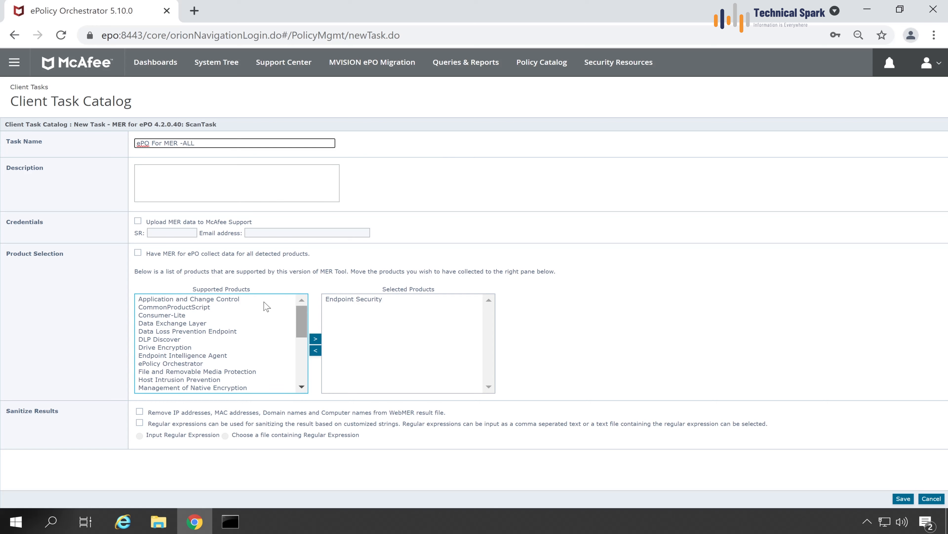
click(346, 299)
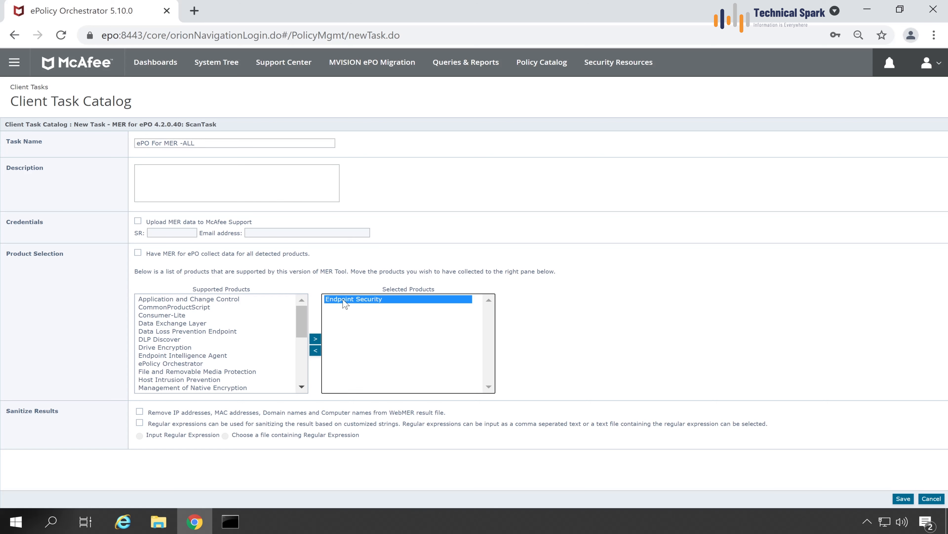
click(316, 350)
Re-enable collecting data for all detected products and review the Credentials section.
click(138, 253)
drag(145, 253, 349, 257)
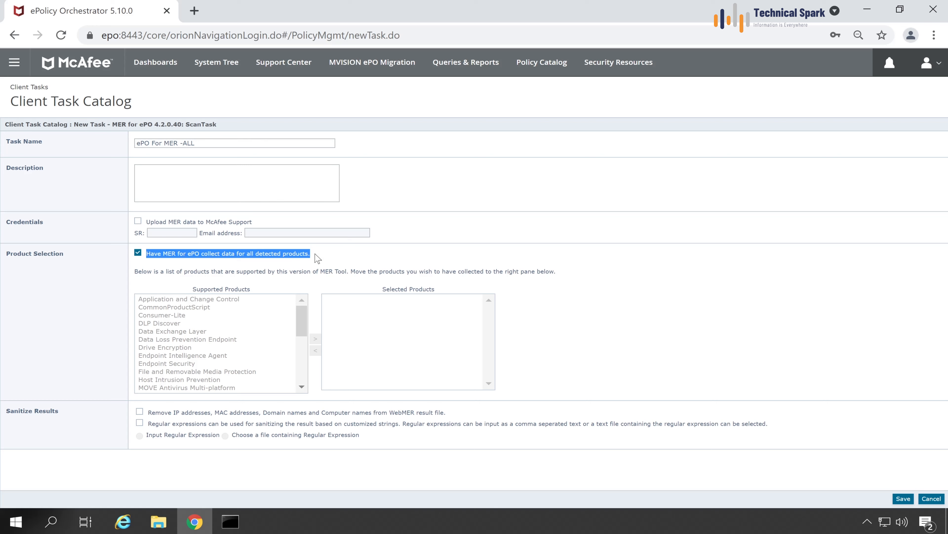
drag(317, 258, 210, 254)
click(210, 254)
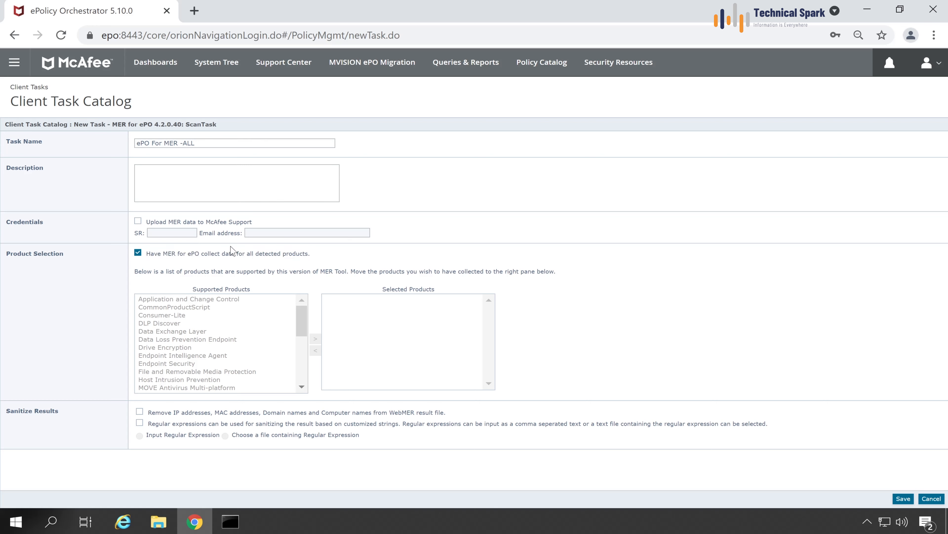
drag(4, 223, 60, 223)
click(137, 223)
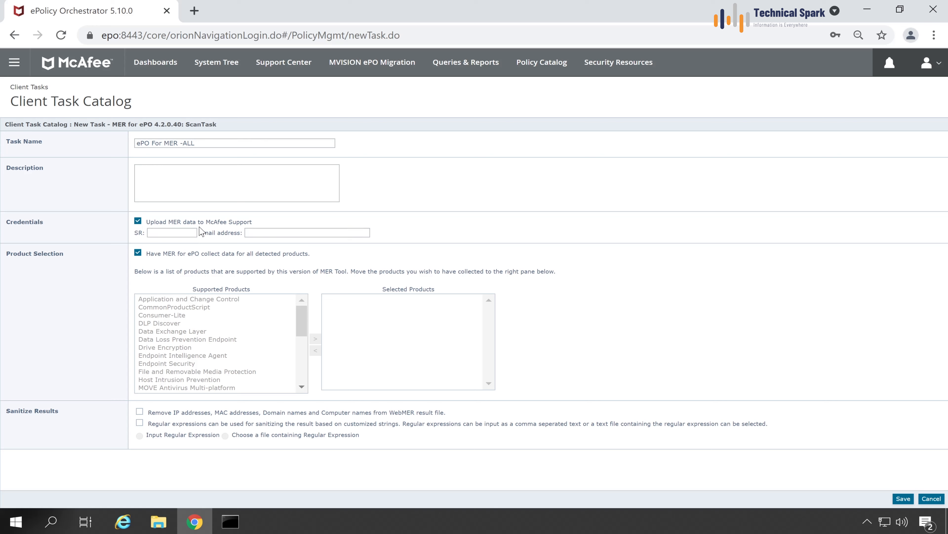
key(Tab)
text(4-123456)
key(Tab)
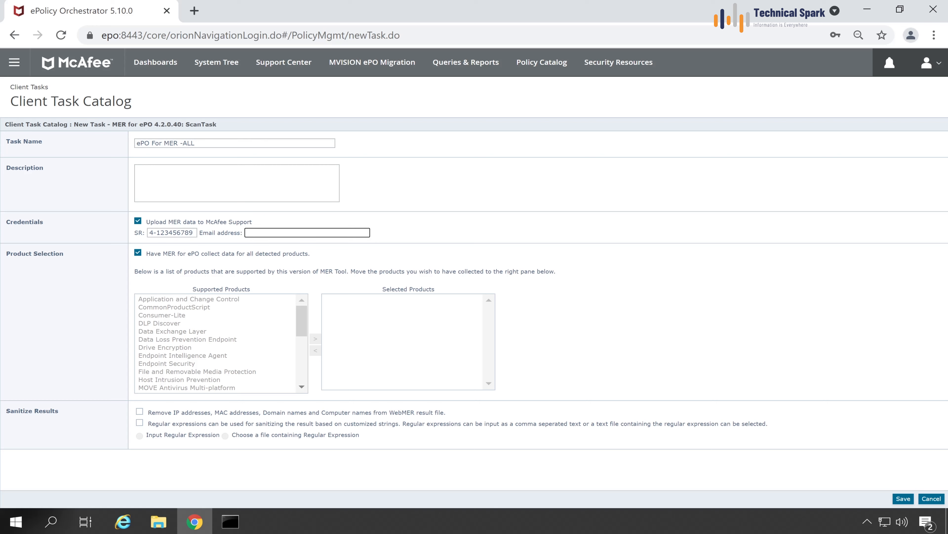
text(use@email.com)
key(ctrl+a)
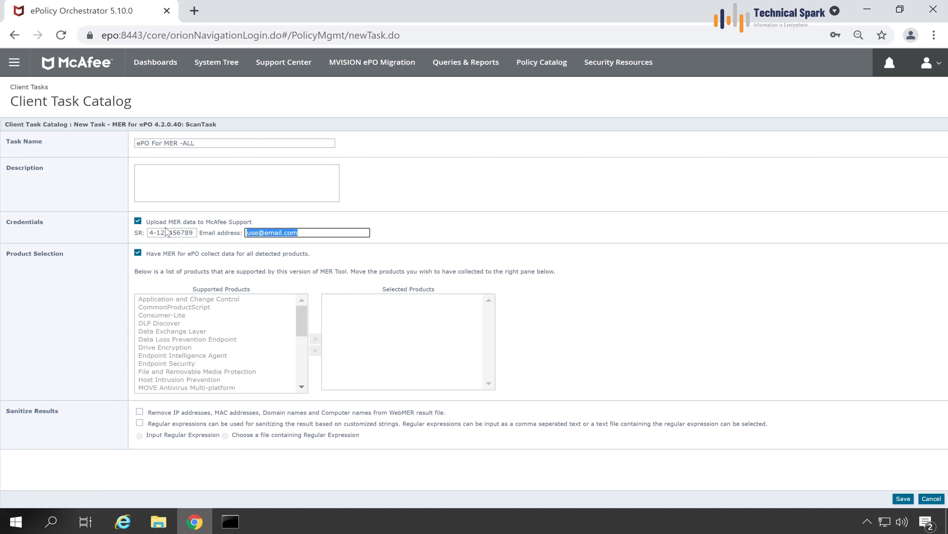
key(BackSpace)
key(shift+Tab)
key(BackSpace)
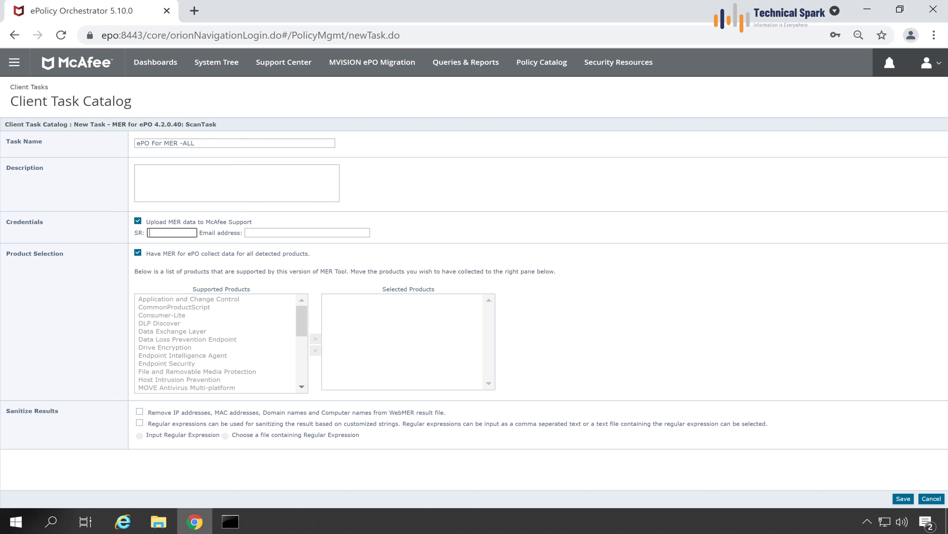
Toggle the MER upload option, leave Sanitize Results unchecked, and save ePO For MER -ALL.
click(138, 220)
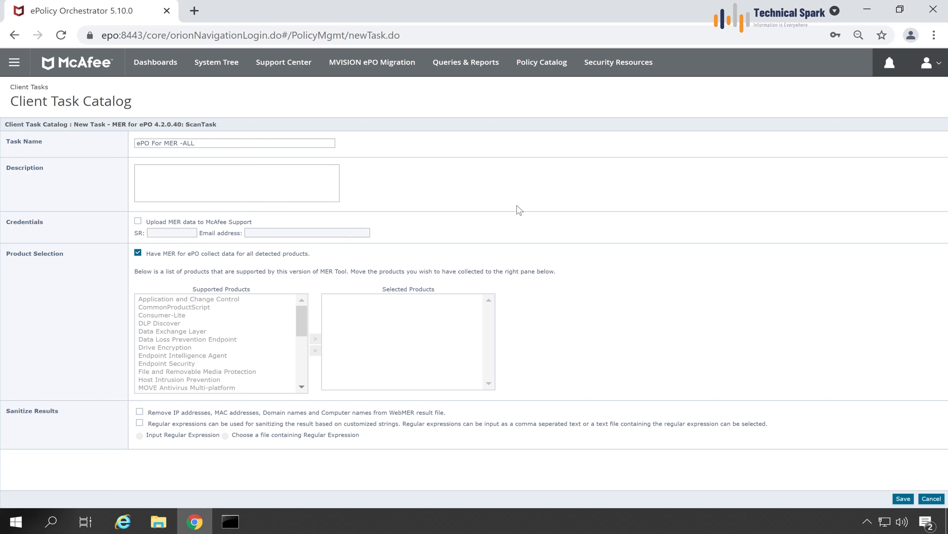
drag(66, 411, 5, 412)
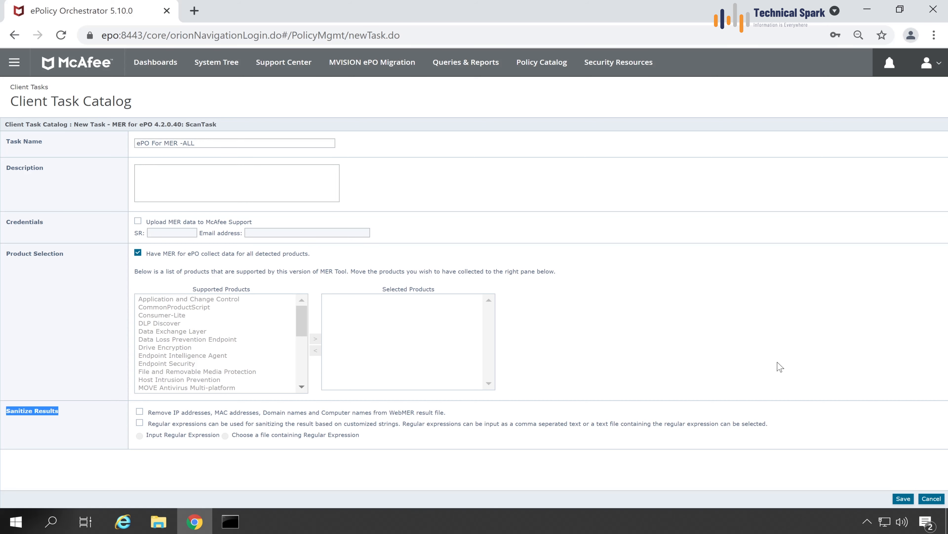
click(903, 499)
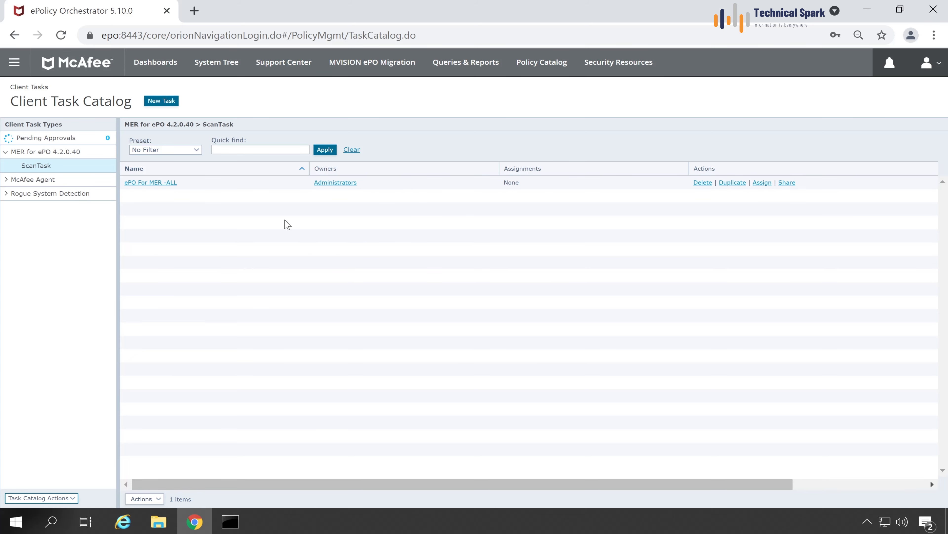
Select EPO in the System Tree and open Run Client Task Now for the ePO For MER -ALL ScanTask.
click(239, 73)
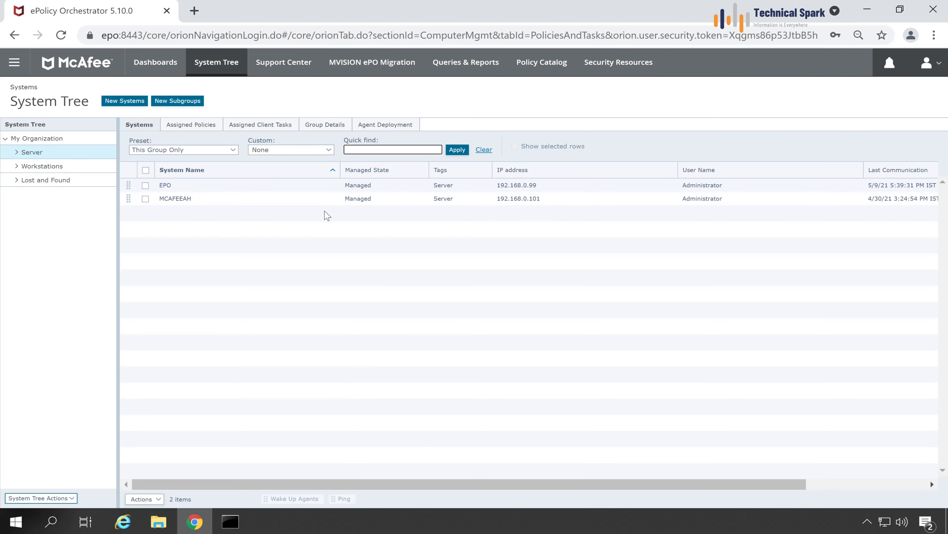
click(146, 186)
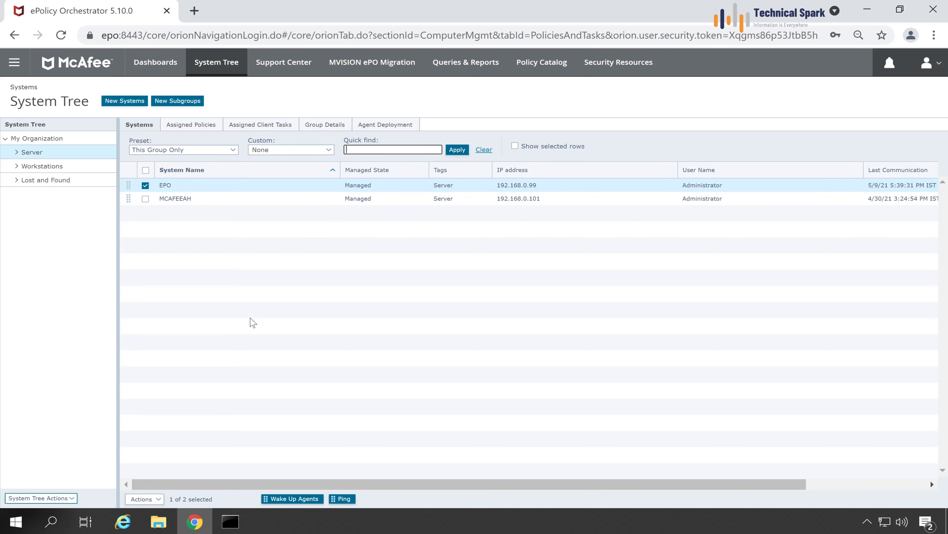
click(142, 499)
mouse_move(166, 468)
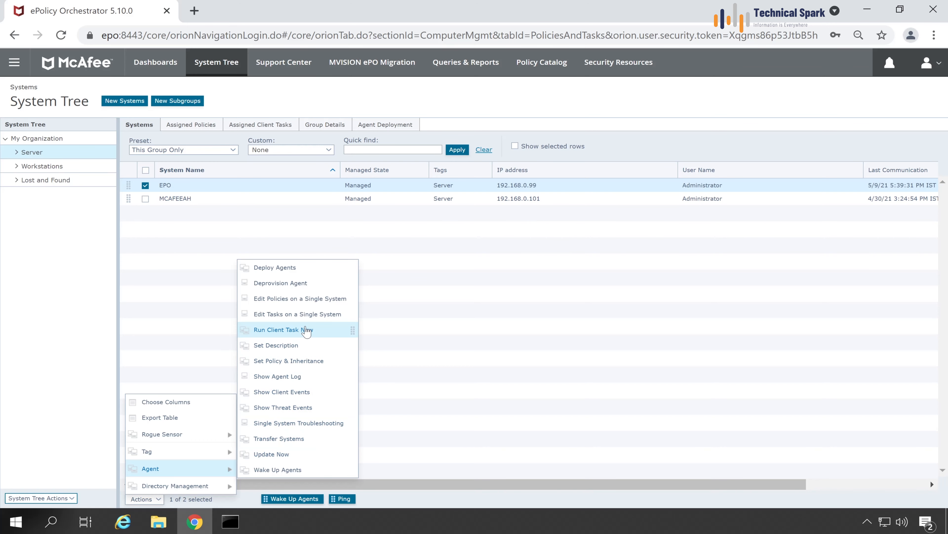
click(320, 335)
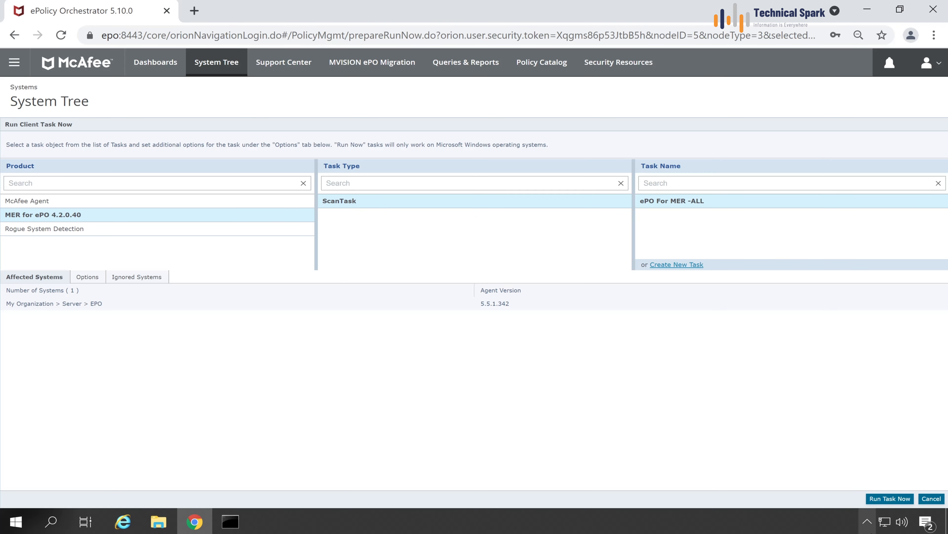
click(867, 521)
Open the McAfee Agent Status Monitor and run ePO For MER -ALL now on EPO.
right_click(856, 494)
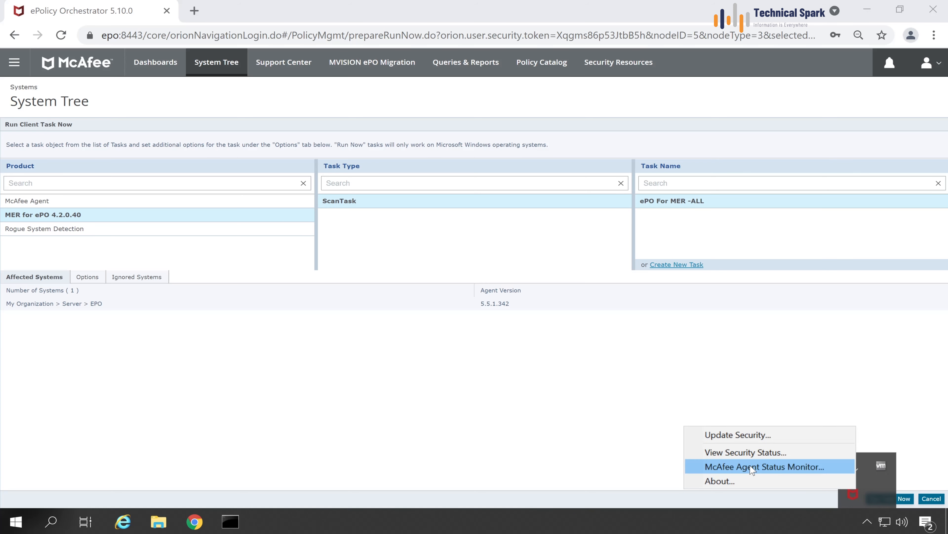
click(750, 465)
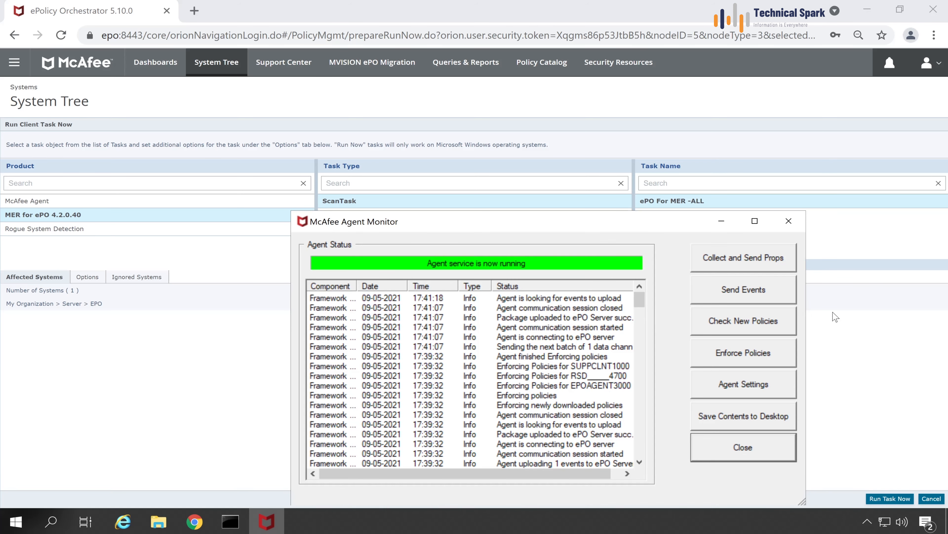
click(850, 323)
click(894, 498)
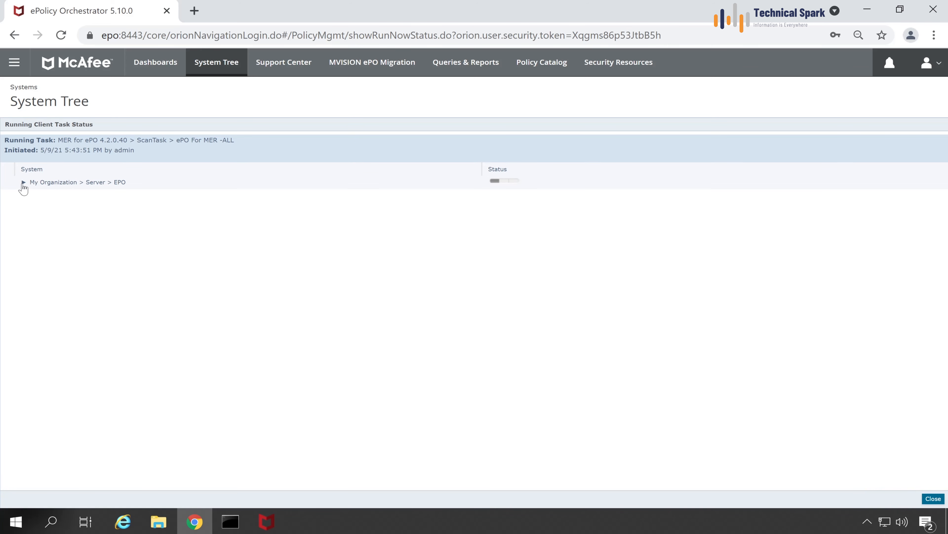
click(23, 183)
click(266, 522)
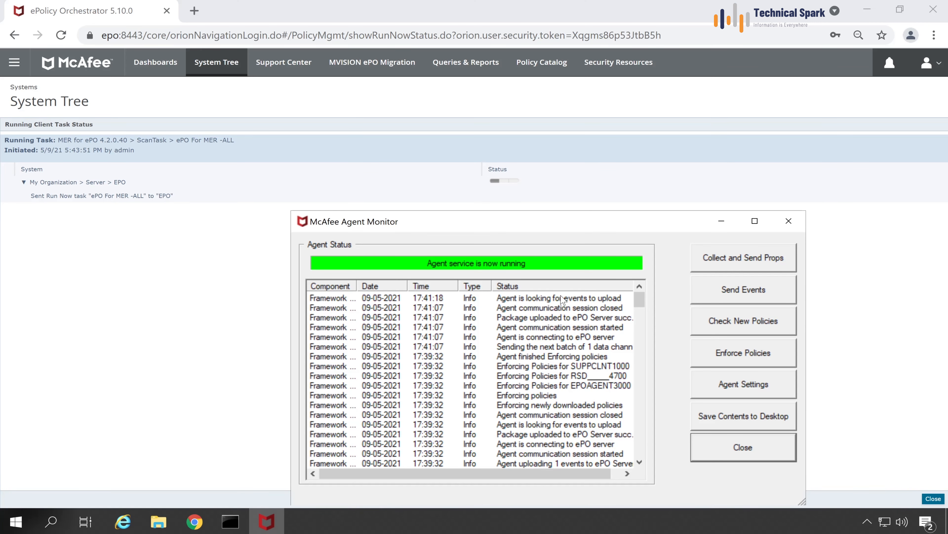
Check the monitor log for the task becoming active, widening the window to read the columns.
click(570, 338)
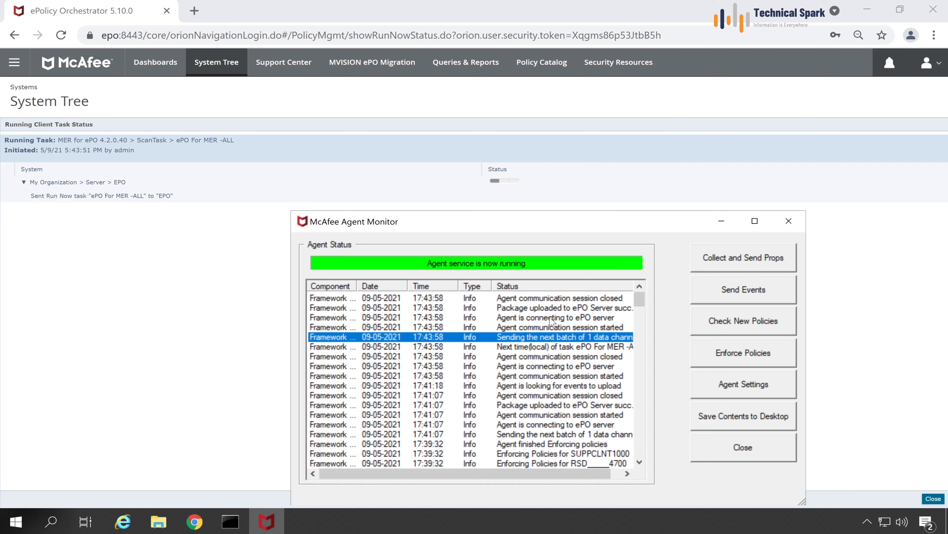
click(553, 346)
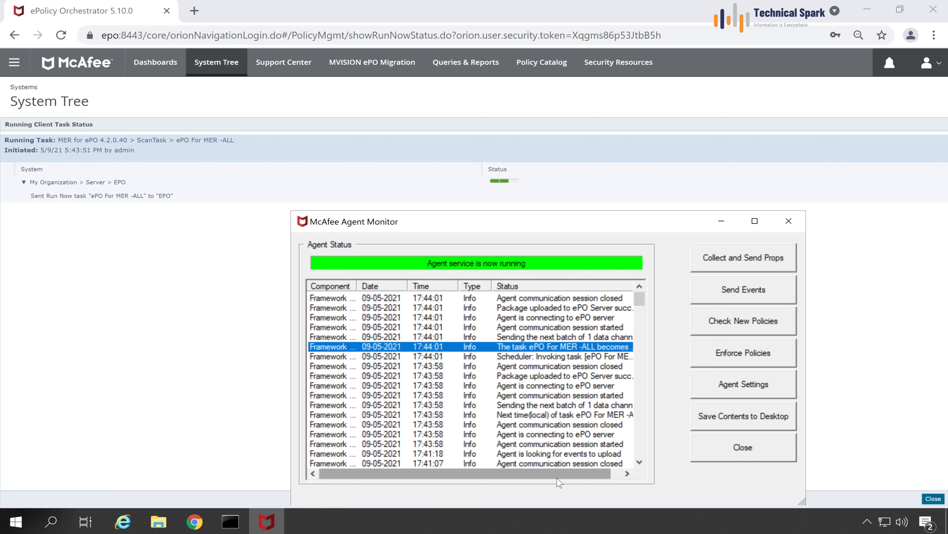
drag(559, 475, 605, 475)
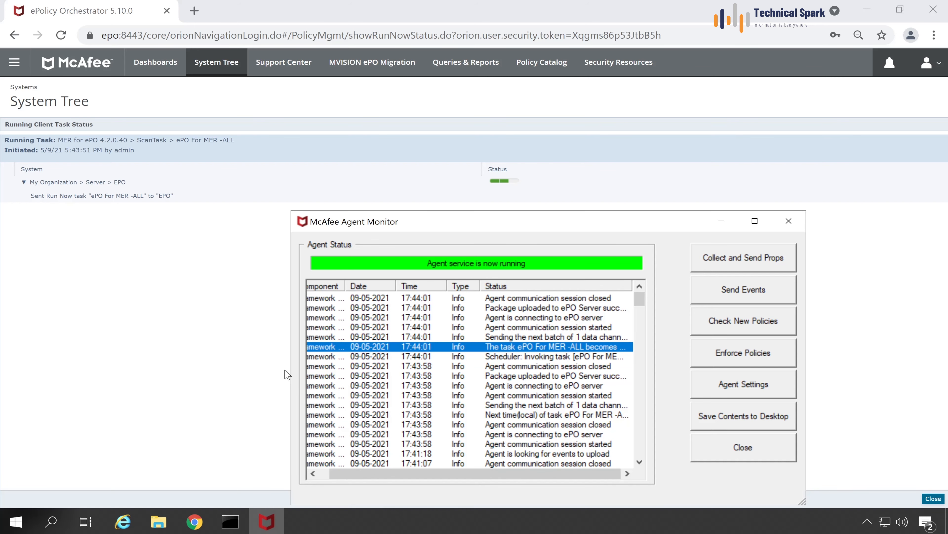
drag(288, 370, 136, 370)
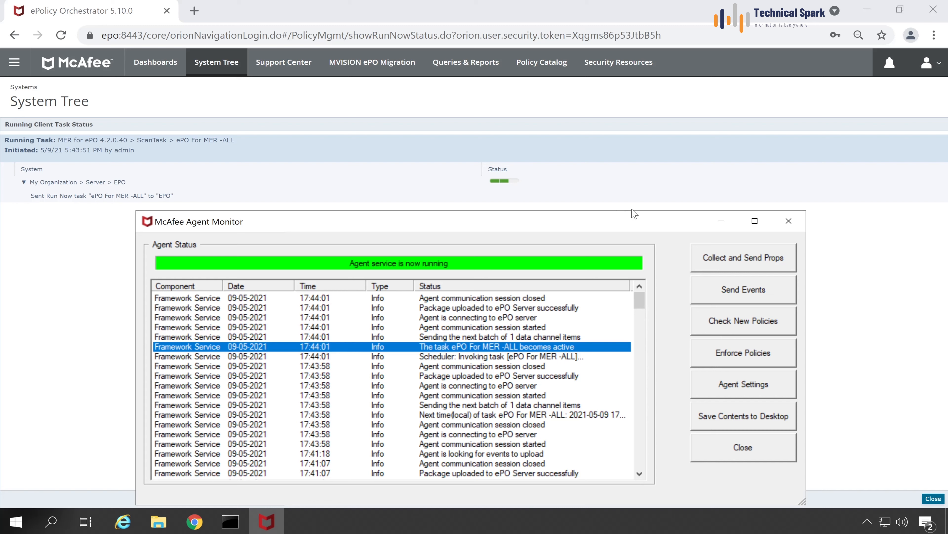
click(913, 398)
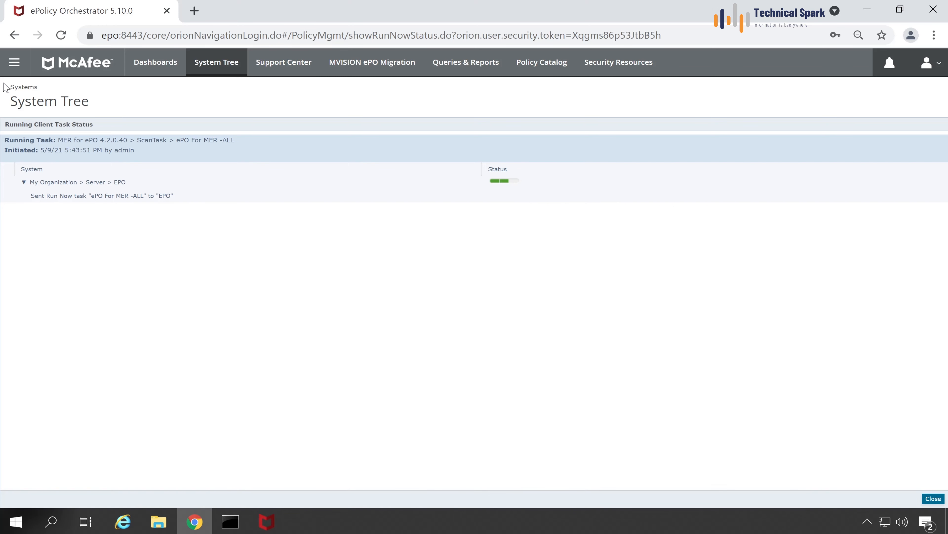
click(14, 62)
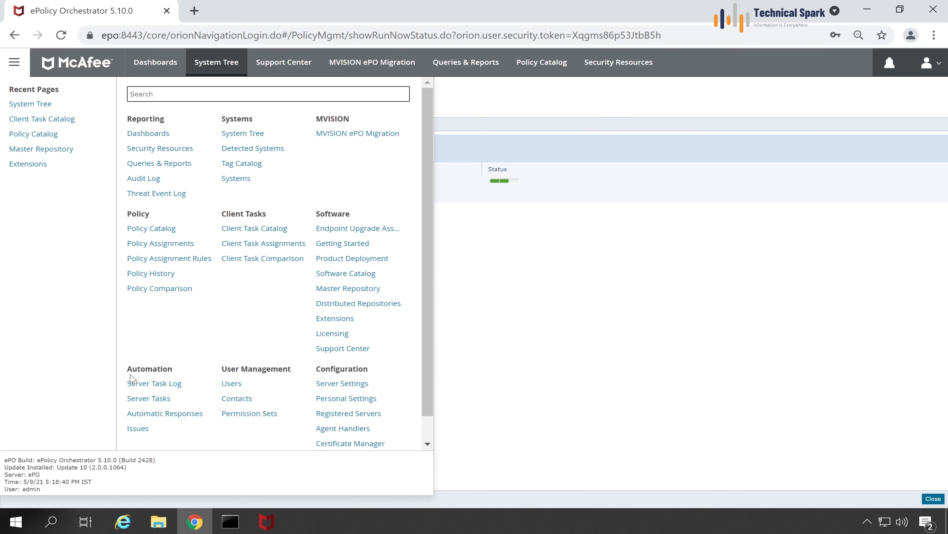
click(512, 344)
click(266, 521)
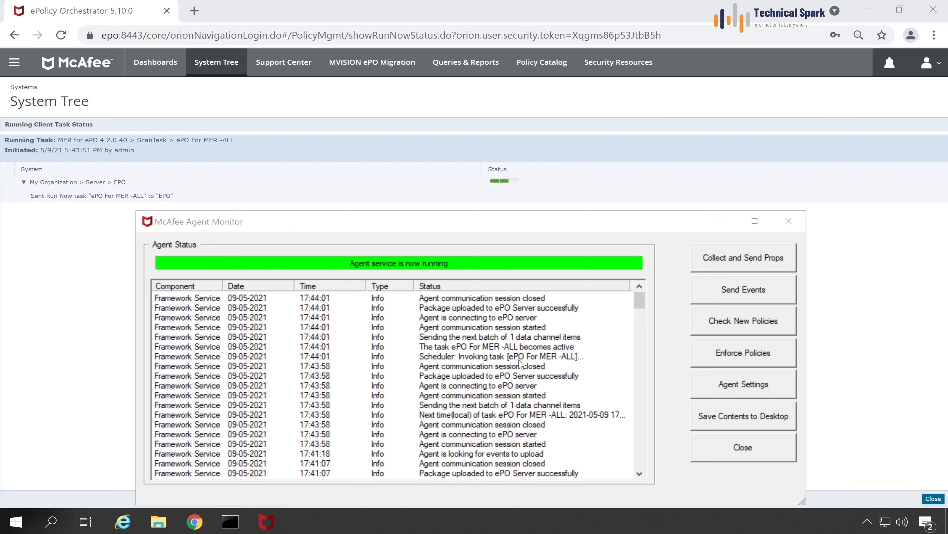
right_click(450, 523)
click(471, 452)
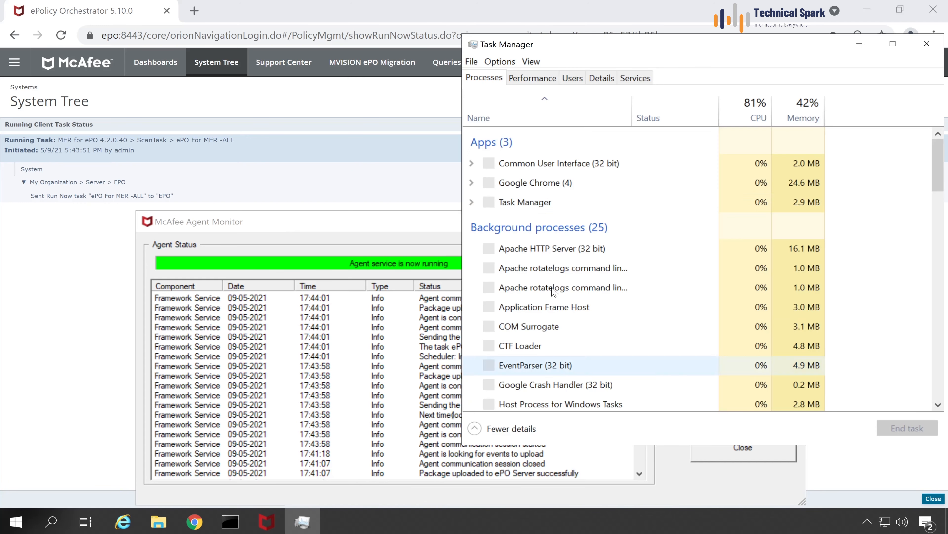
click(601, 78)
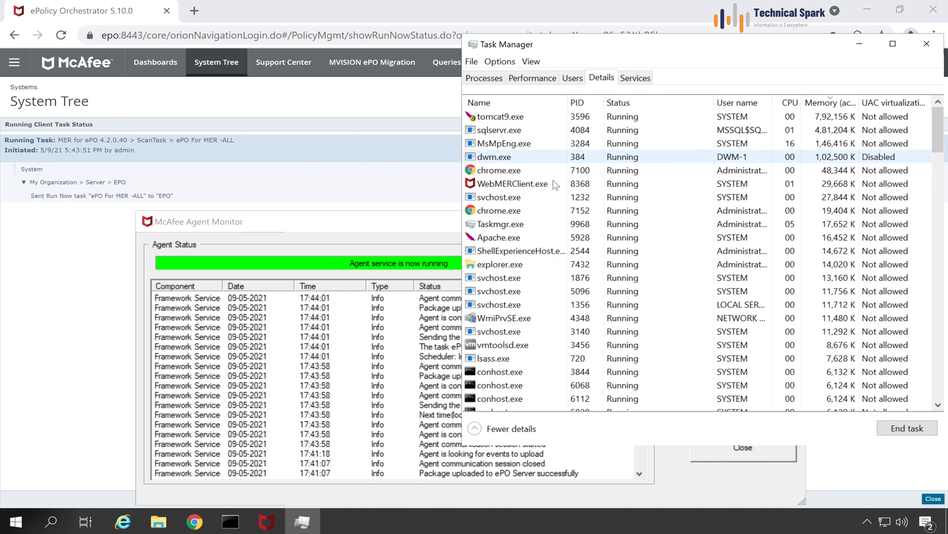
click(828, 107)
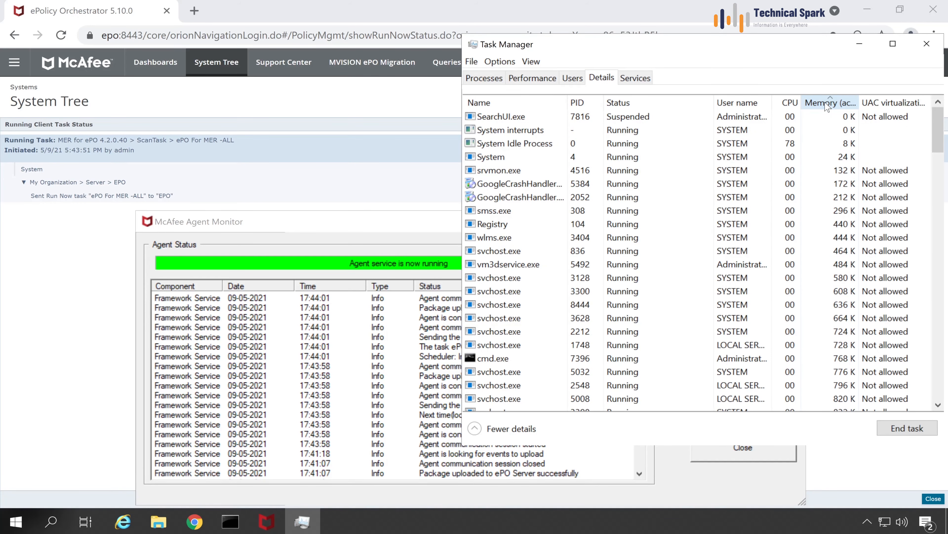
click(828, 107)
click(647, 185)
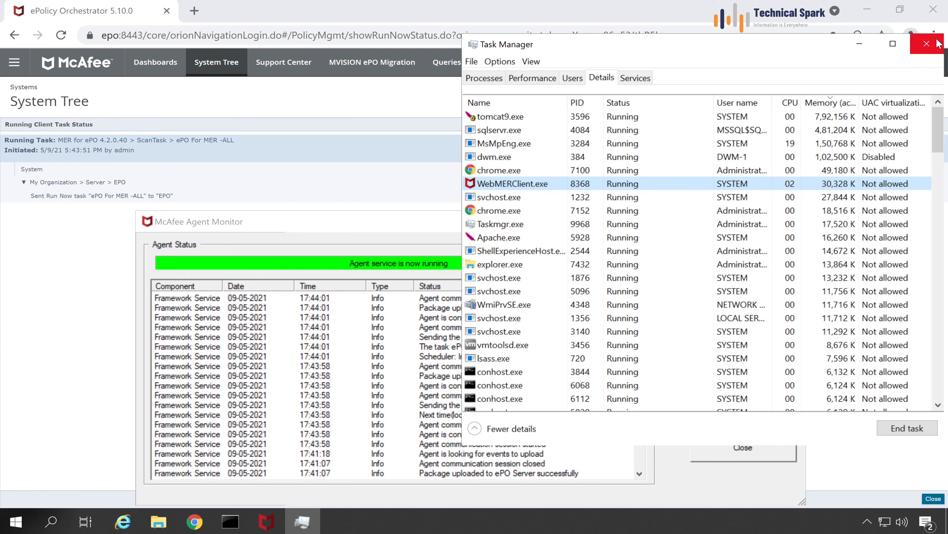
click(927, 44)
Verify log entries show ePO For MER -ALL active, finished and freed; close the monitor; note Completed status.
click(670, 358)
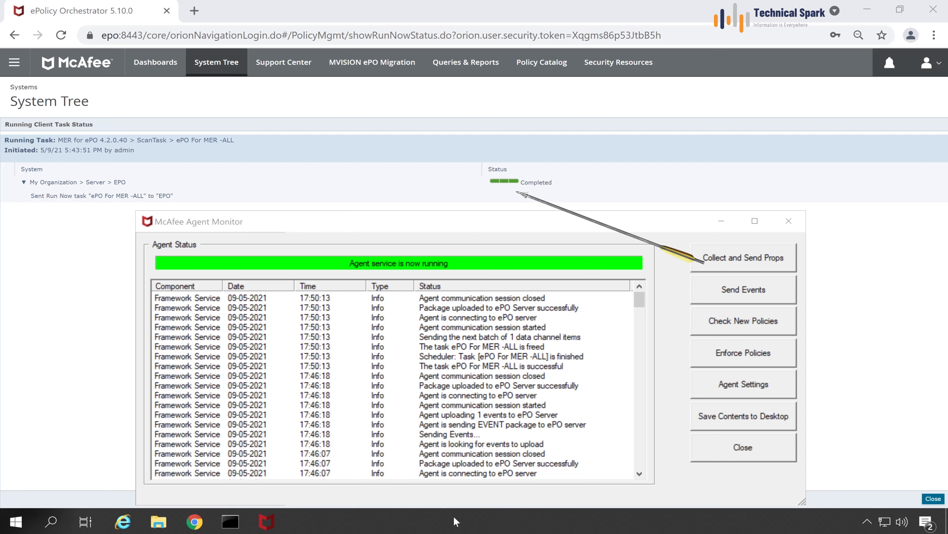
click(478, 357)
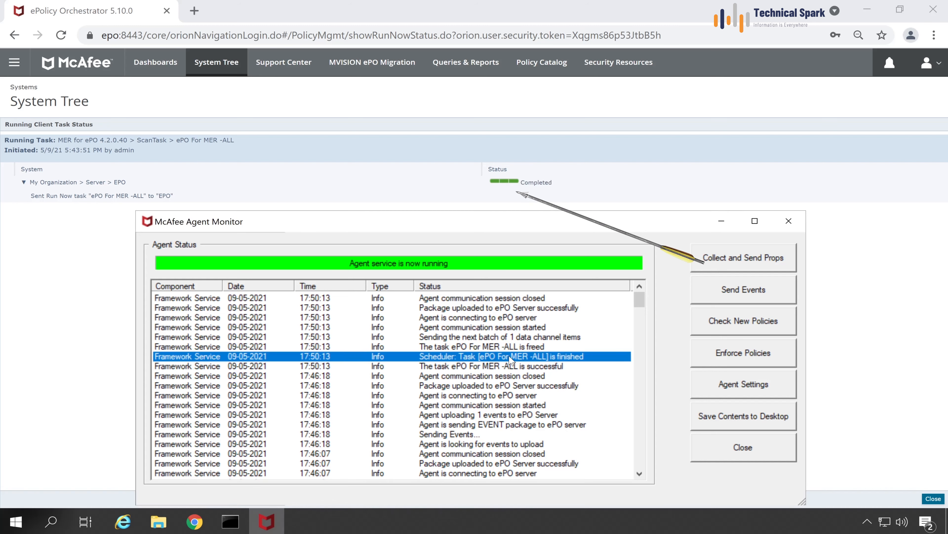
click(514, 346)
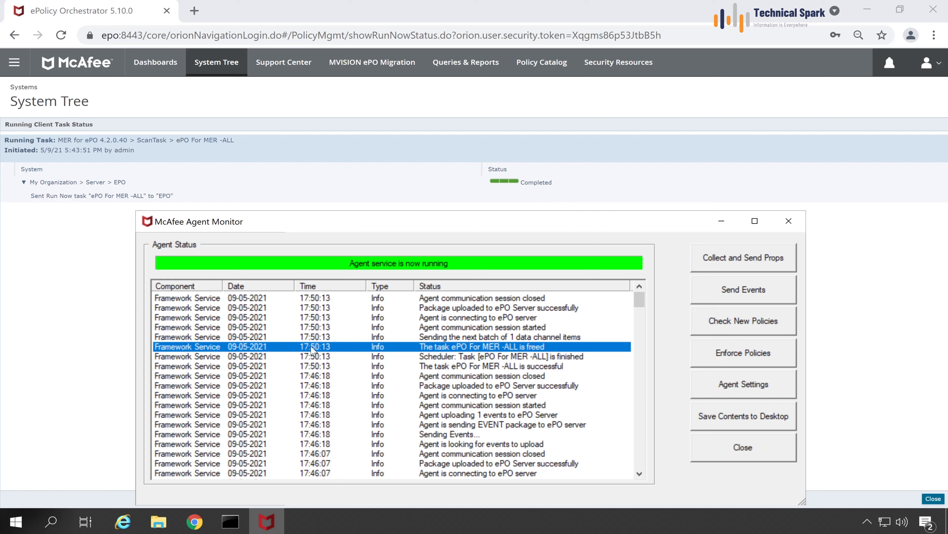
click(642, 416)
click(483, 366)
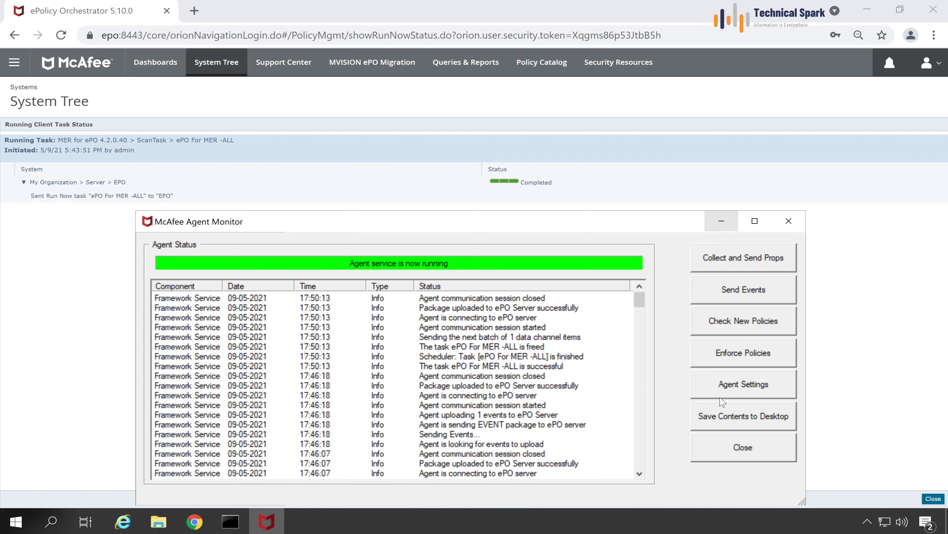
click(734, 460)
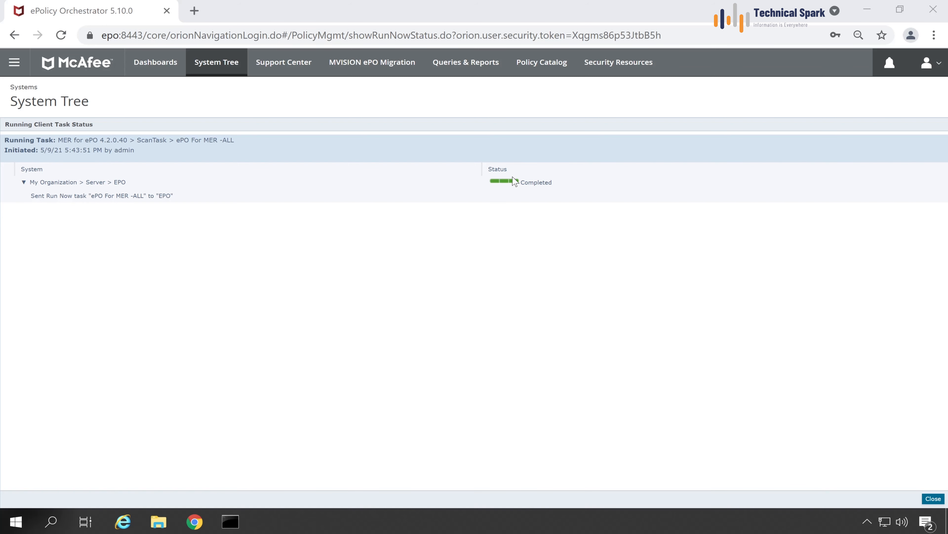
drag(515, 182, 472, 185)
click(796, 354)
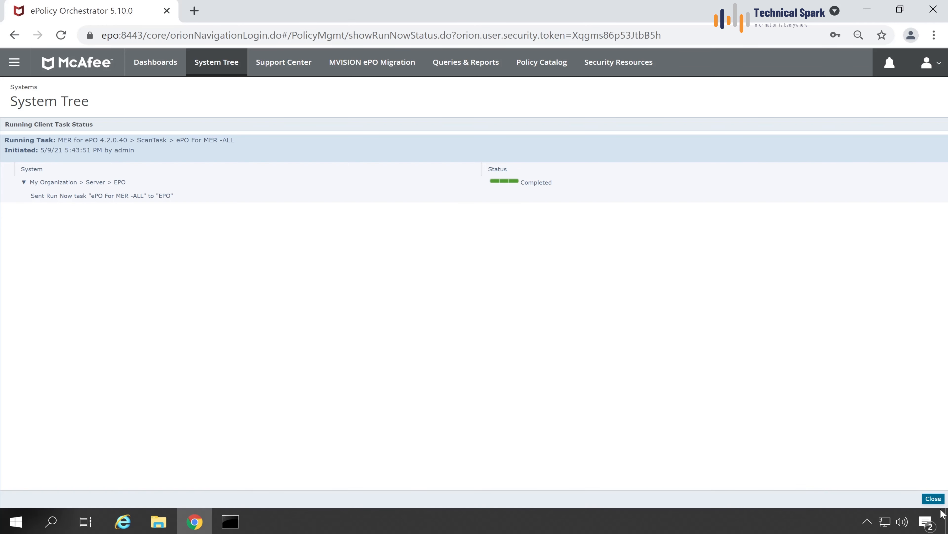
Go to the Server Task Log and open the RunNow 'ePO For MER -ALL' entry's details.
click(932, 498)
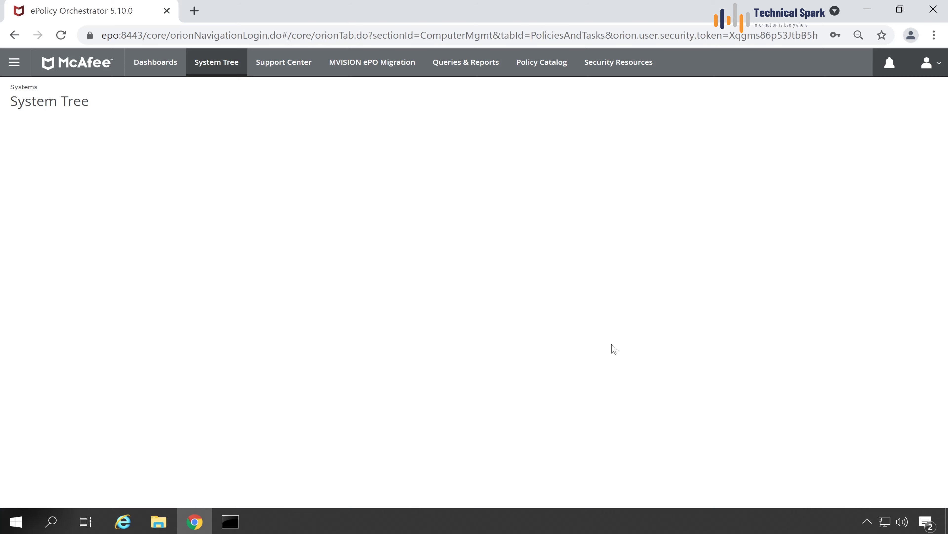
click(14, 62)
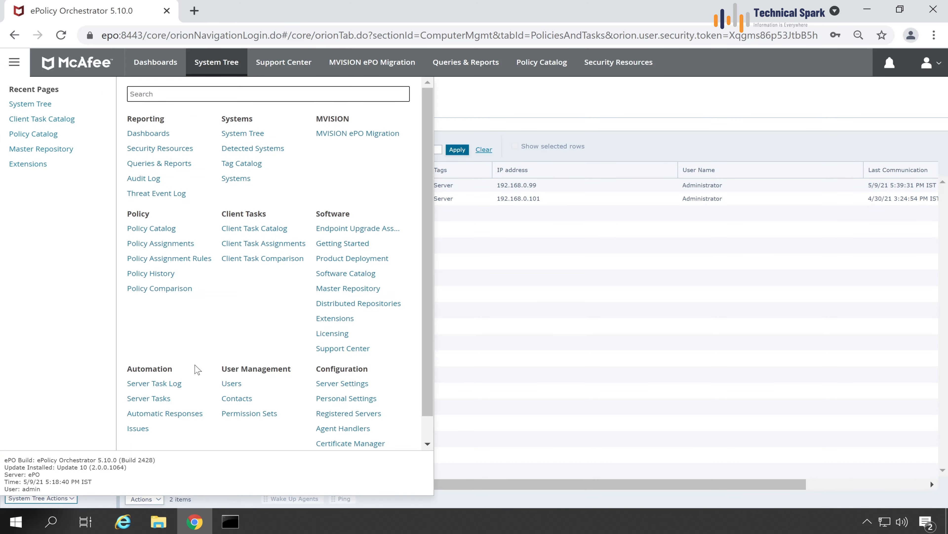
click(179, 385)
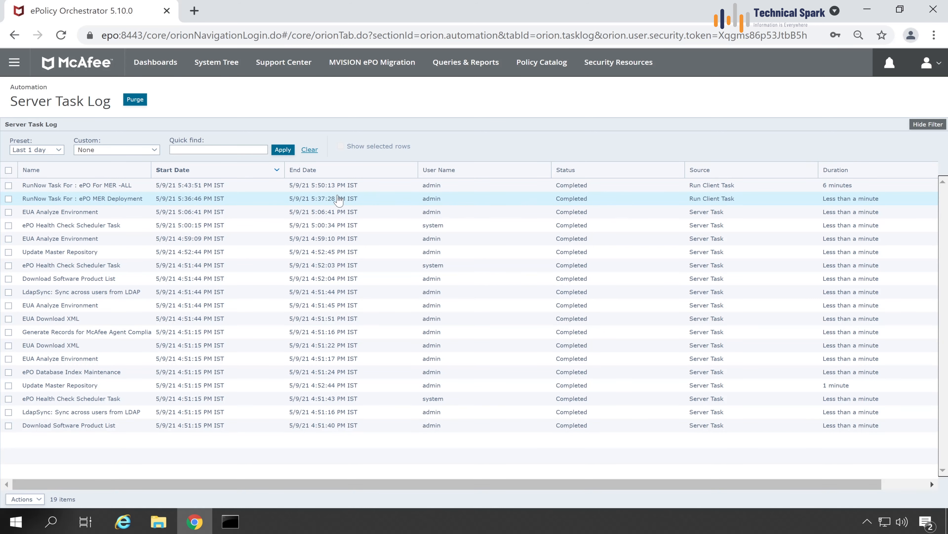
click(9, 185)
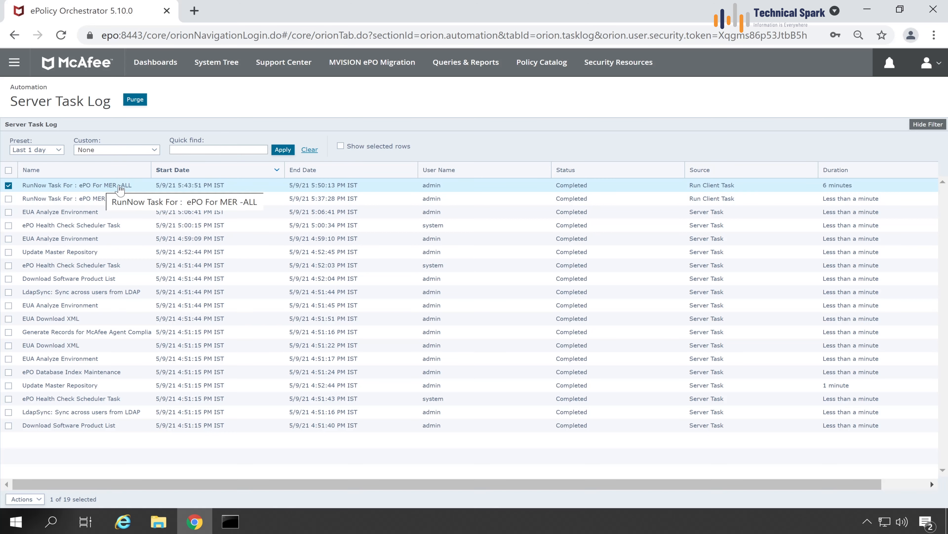
click(335, 185)
Open the EPO computer's subtask details and review its log messages confirming a successful run.
click(77, 234)
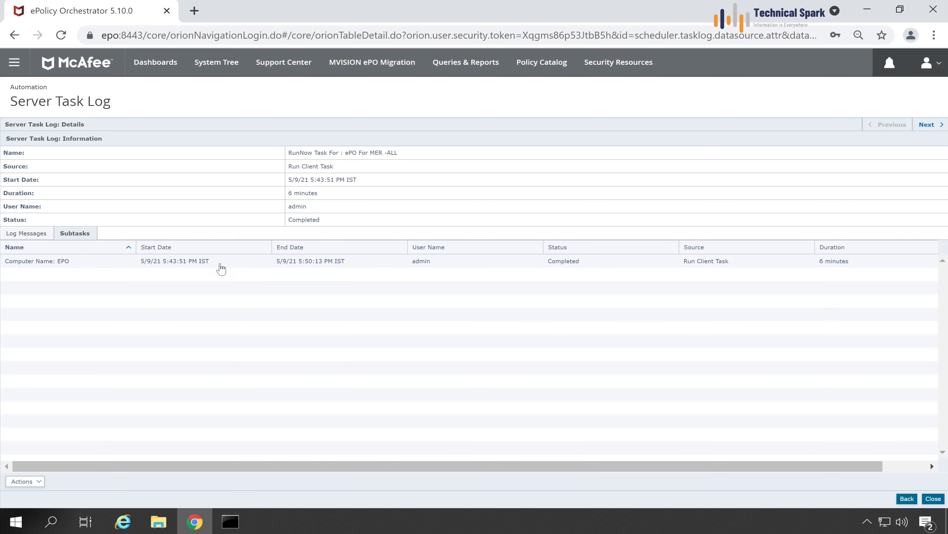
click(174, 261)
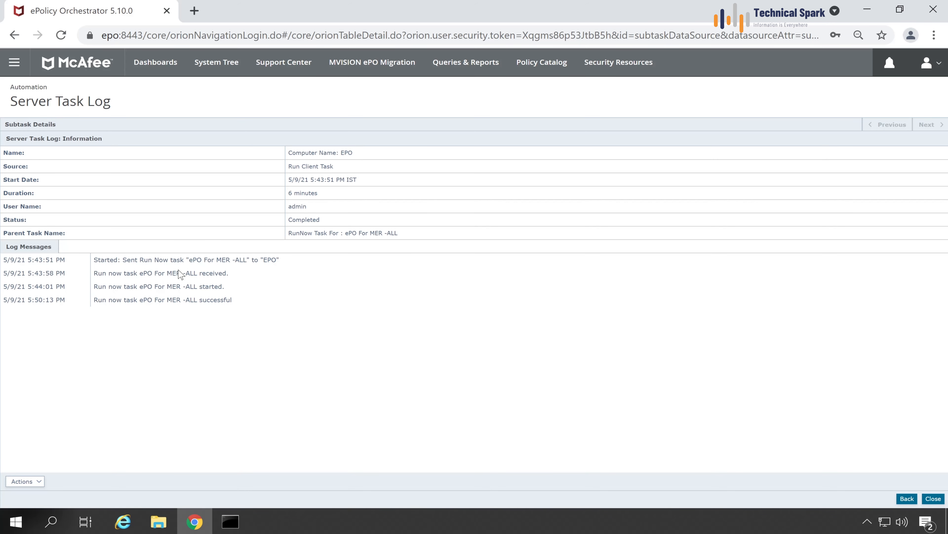
drag(181, 273, 267, 287)
key(ctrl+a)
click(250, 301)
drag(28, 102, 3, 98)
click(3, 103)
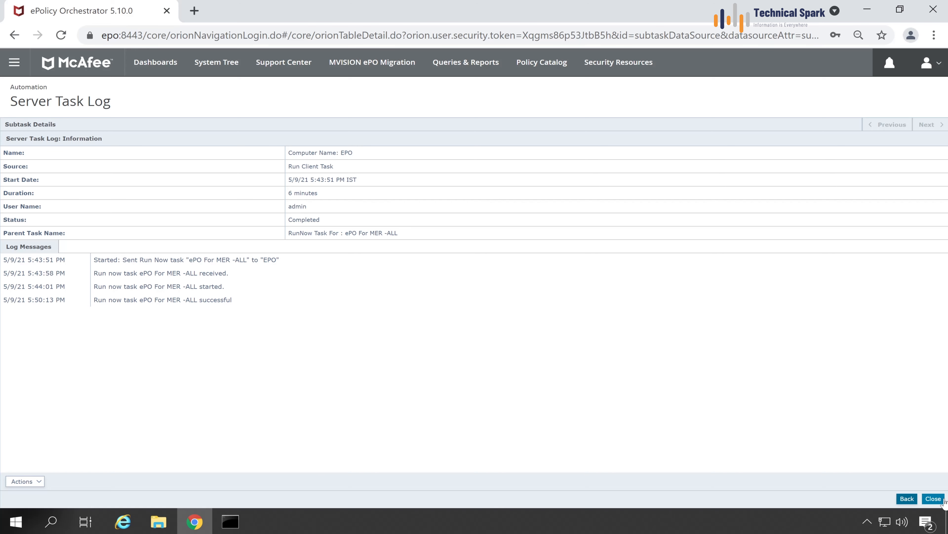
Return to System Tree, select the Server group, and open its assigned My Default MER for ePO policy.
click(933, 498)
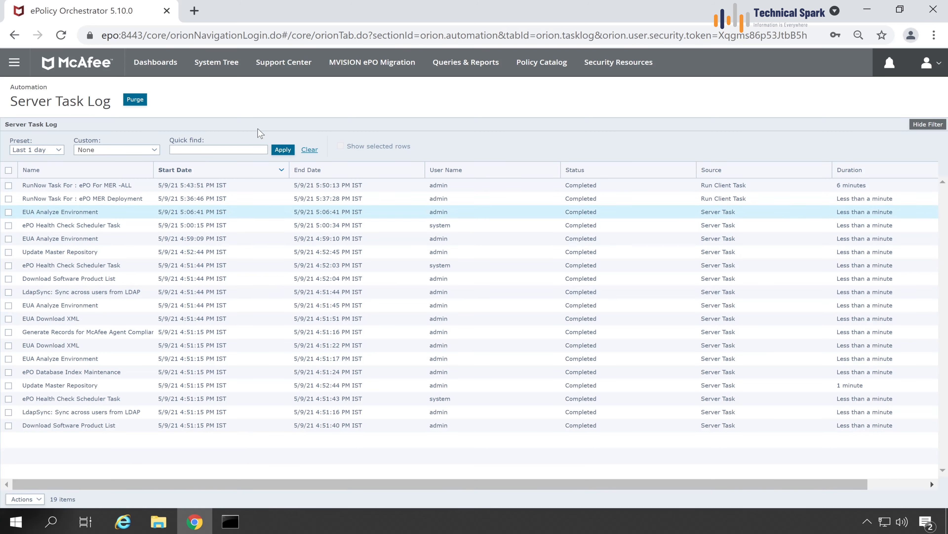
click(229, 66)
click(208, 127)
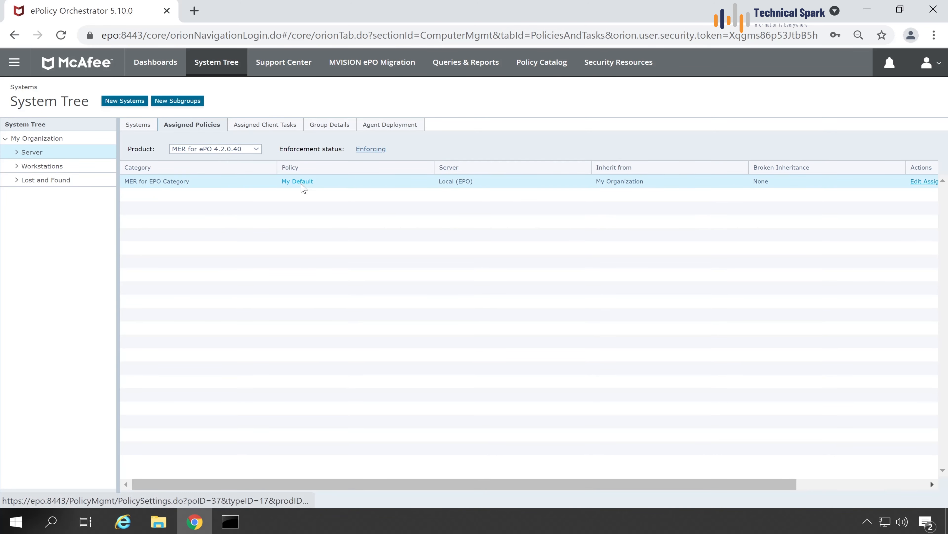
click(298, 182)
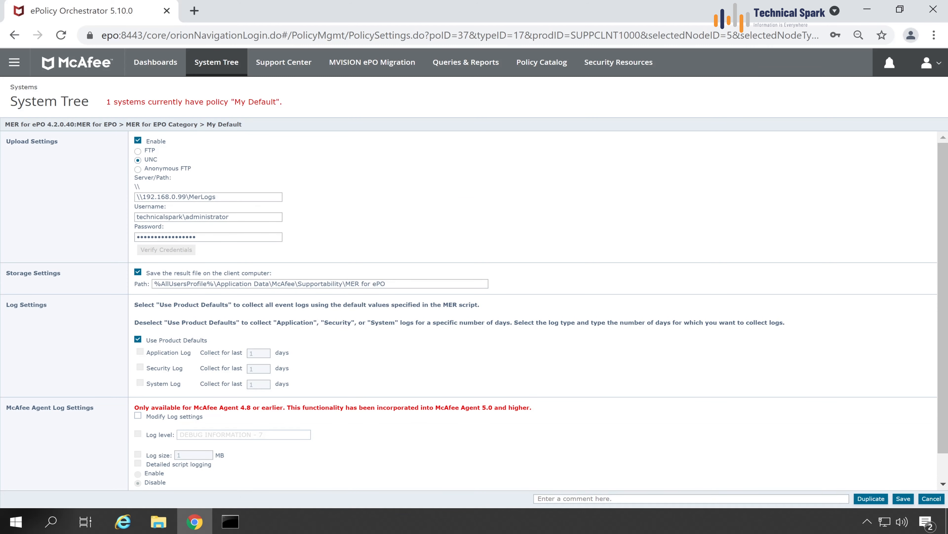
drag(218, 197, 135, 198)
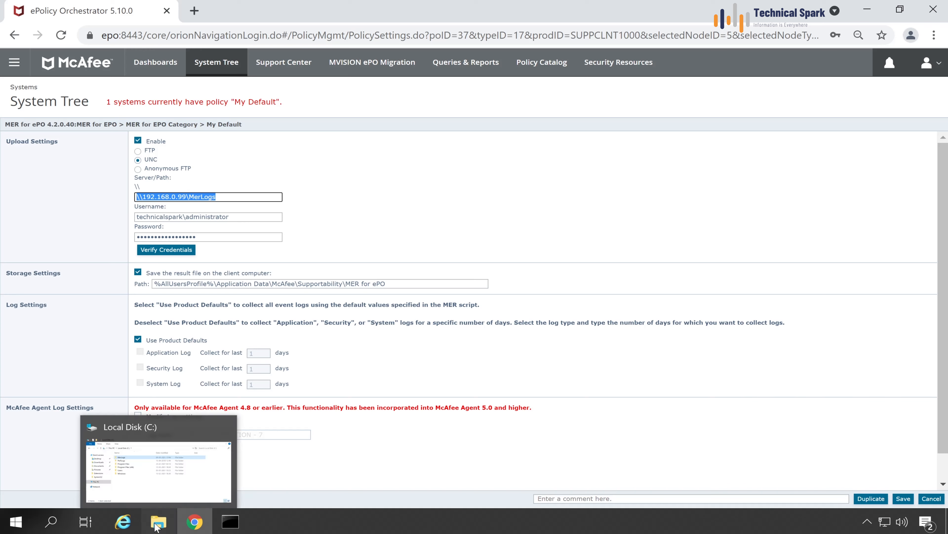
click(157, 467)
double_click(320, 275)
click(322, 275)
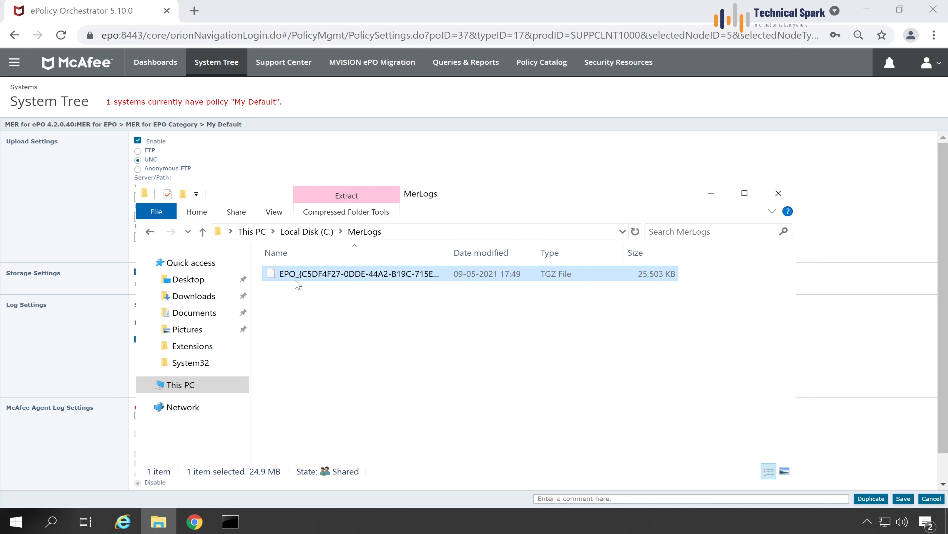
key(F2)
drag(298, 274, 280, 274)
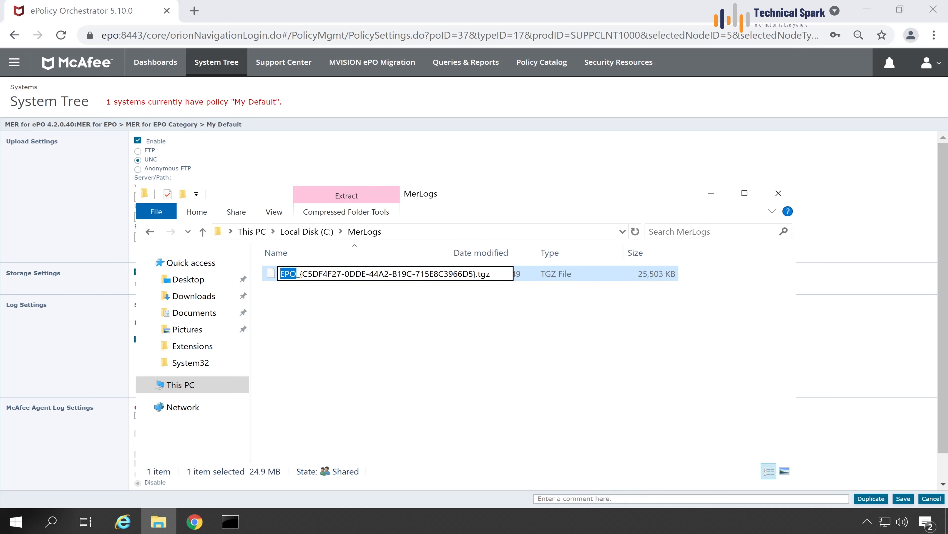
click(439, 292)
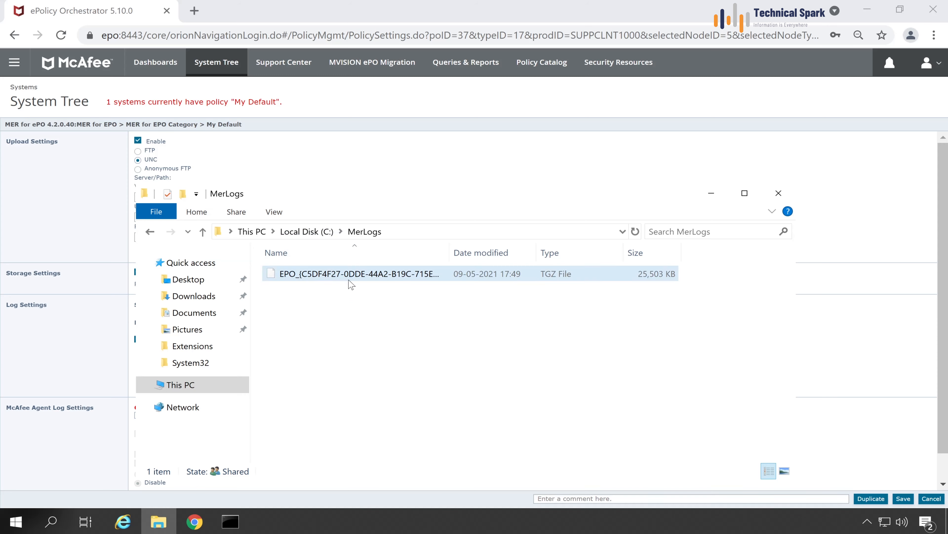
key(alt+Tab)
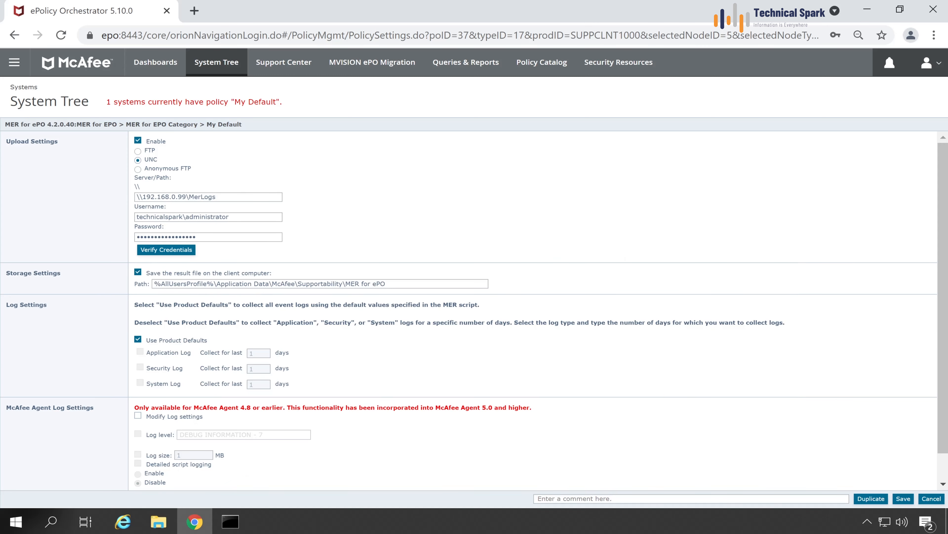
drag(217, 284, 264, 284)
drag(277, 283, 298, 283)
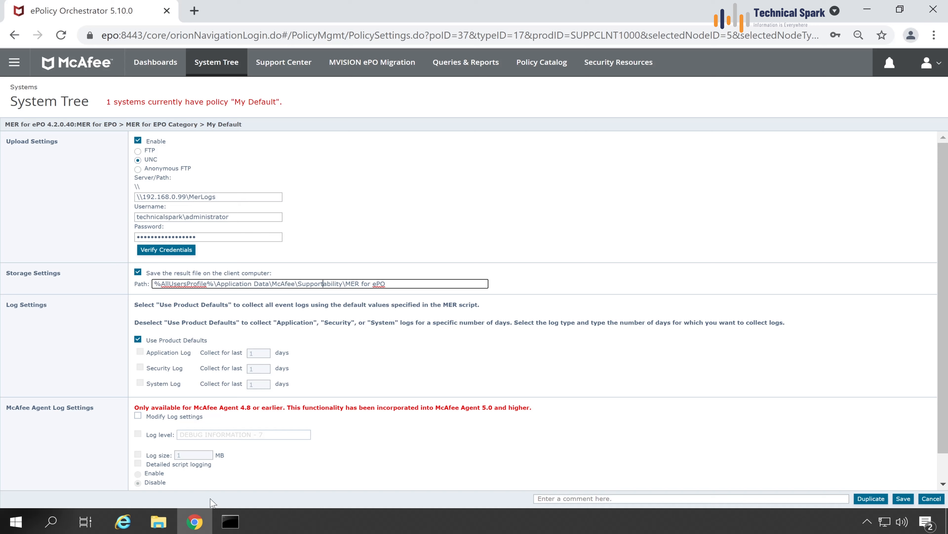
key(ctrl+a)
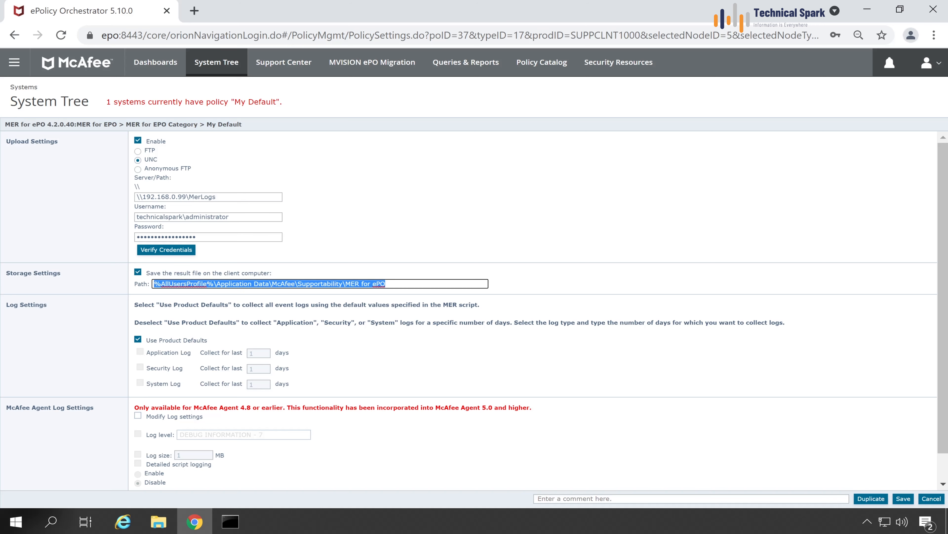
right_click(344, 286)
click(353, 333)
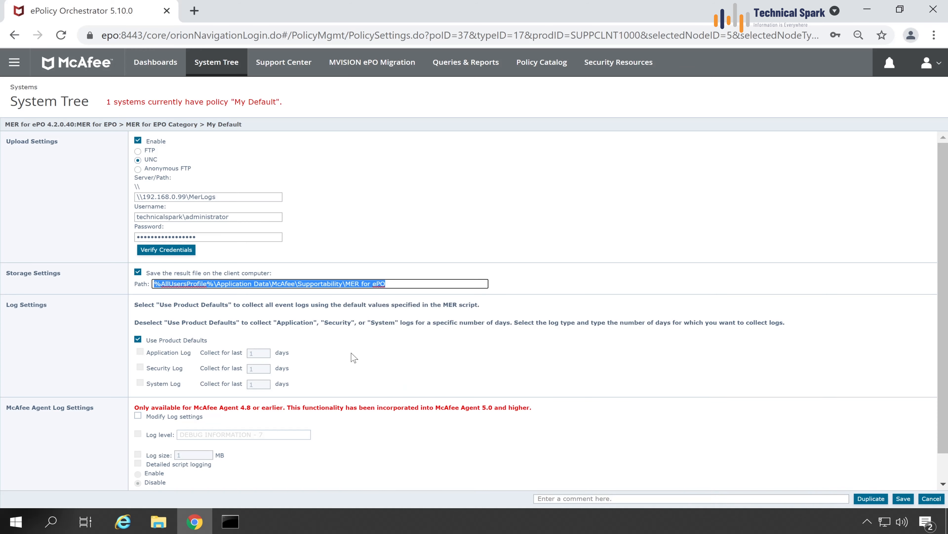
click(159, 521)
click(434, 231)
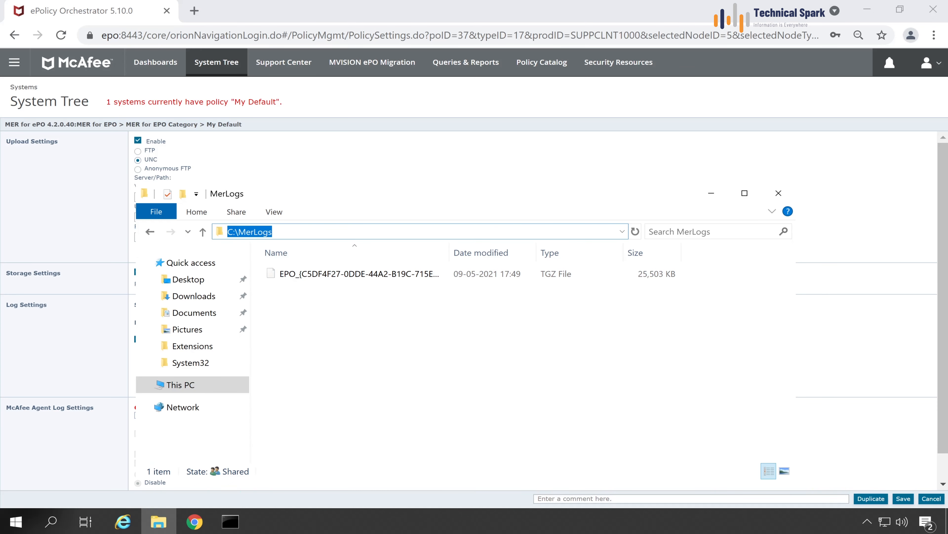
key(ctrl+v)
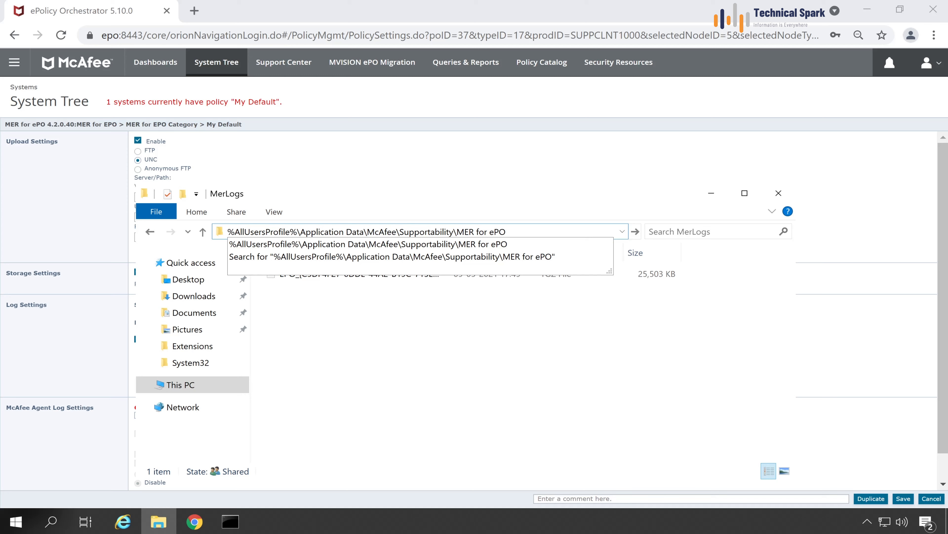
key(Return)
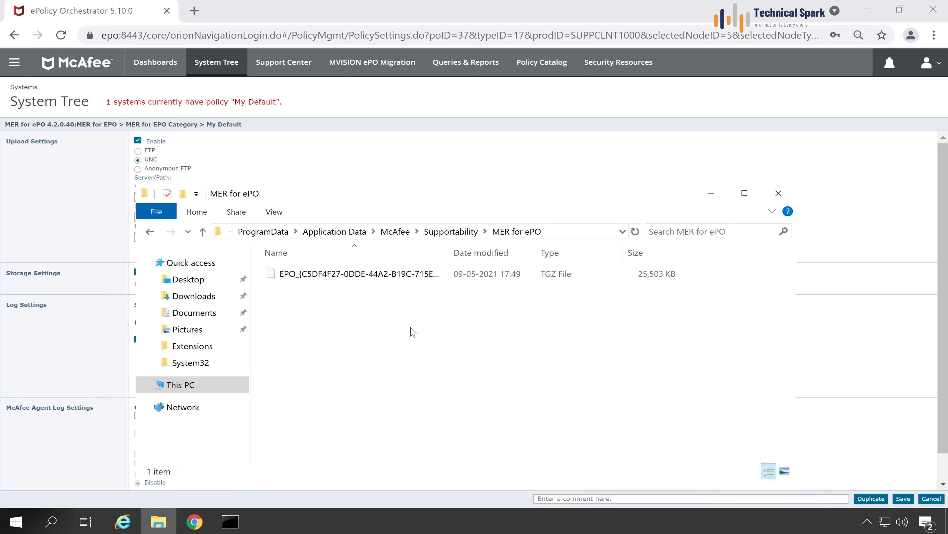
click(402, 274)
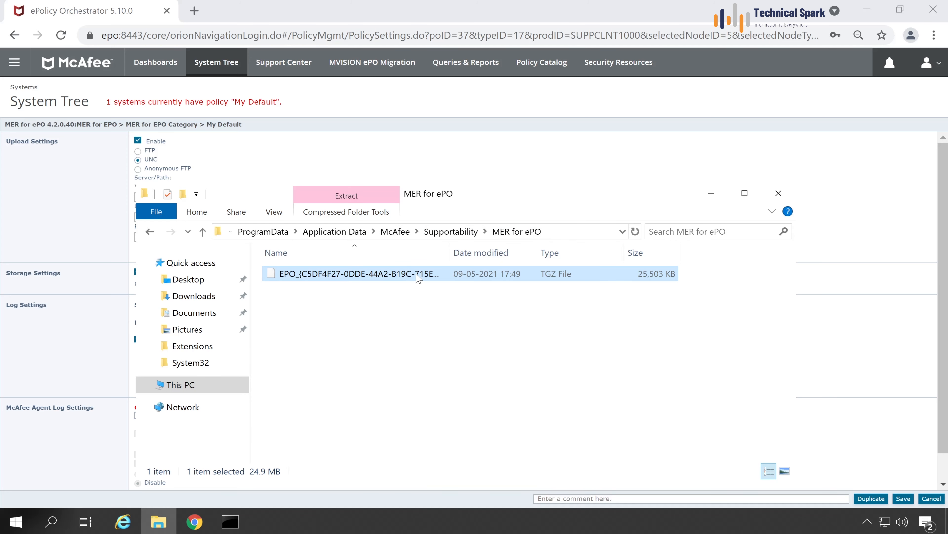
key(F2)
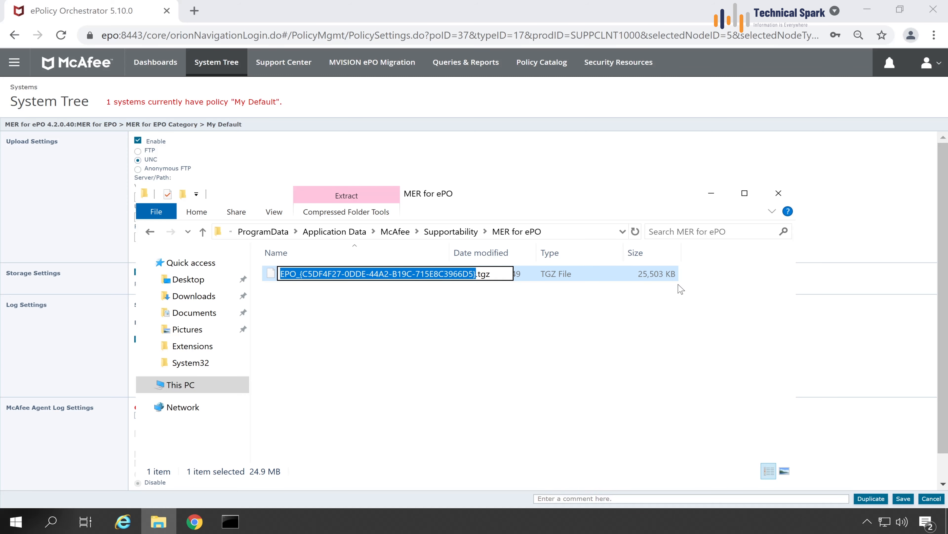
key(alt+Tab)
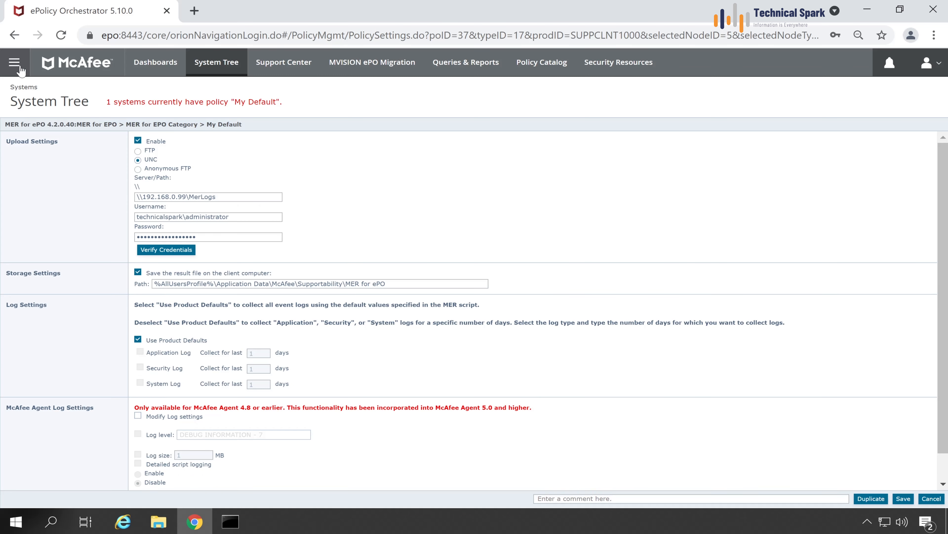
click(14, 62)
Discard the policy edits and open the ePO For MER -ALL task from the Client Task Catalog.
click(256, 230)
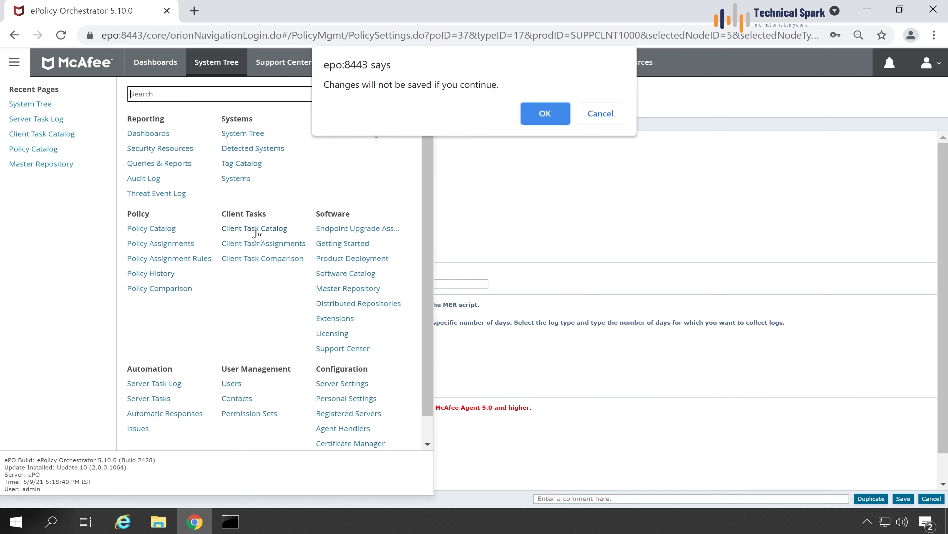
click(544, 113)
click(150, 185)
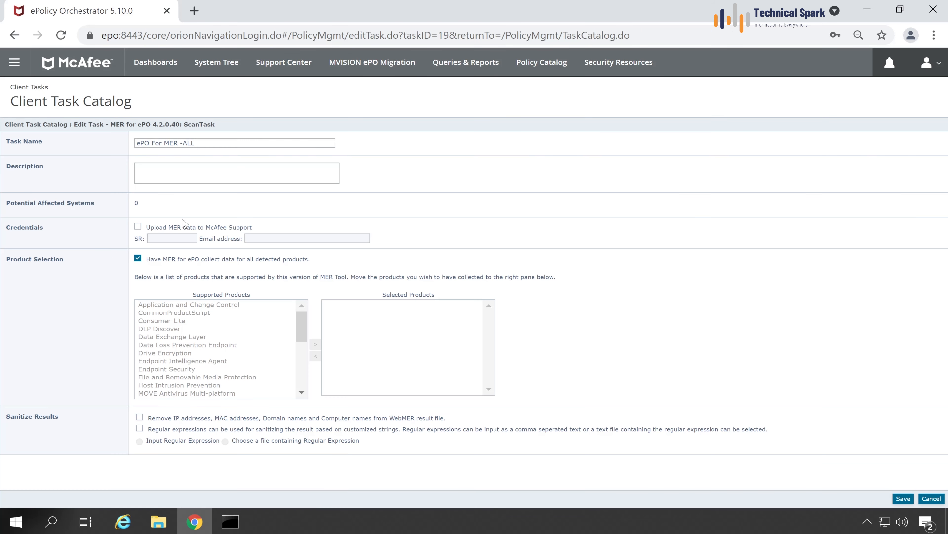
Toggle Upload MER data on and back off, then leave the task editor for System Tree.
click(138, 227)
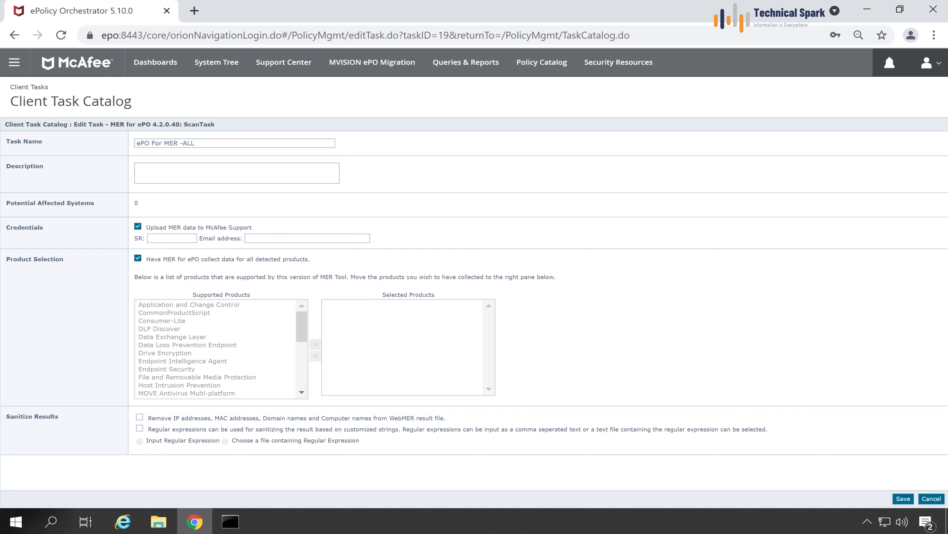
click(172, 239)
click(137, 227)
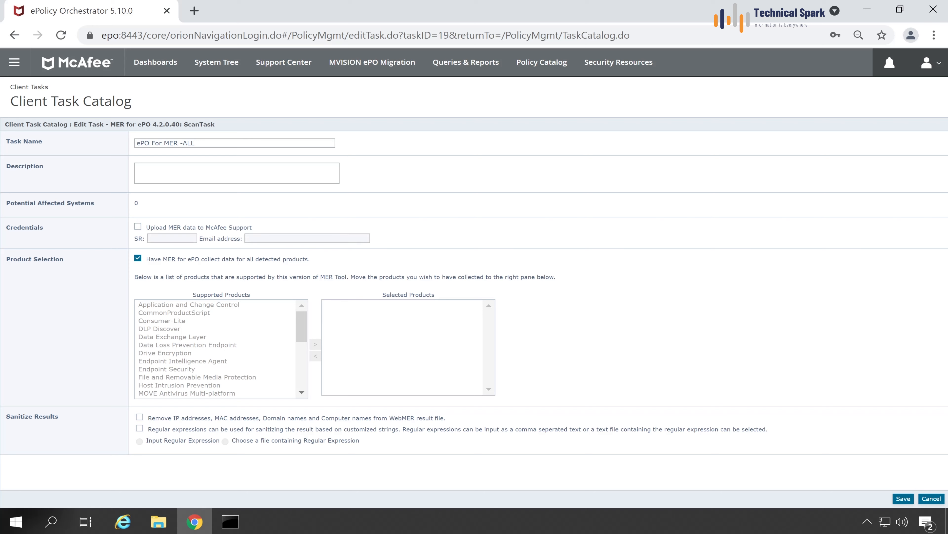
click(904, 498)
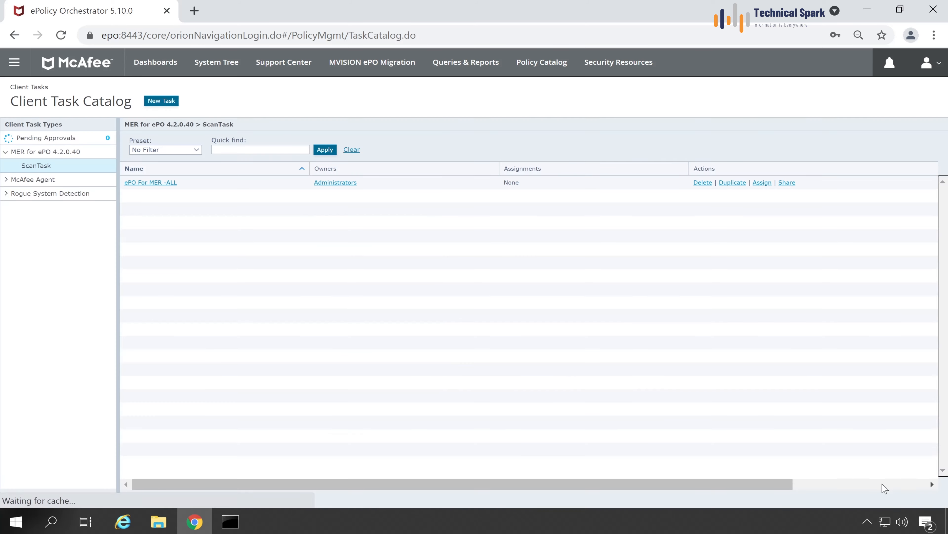
click(210, 73)
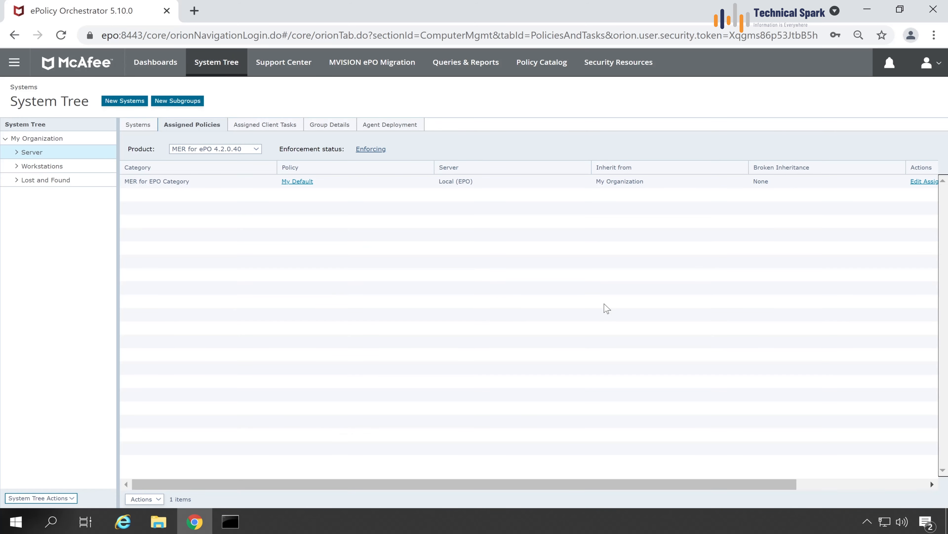
List the Server group's systems and load support.mcafee.com/epomer in a new tab.
click(137, 127)
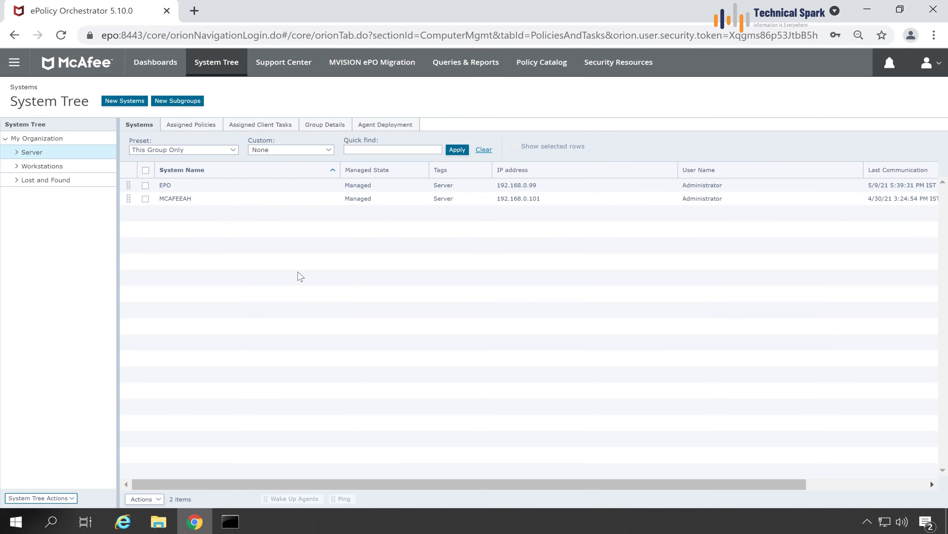
click(195, 12)
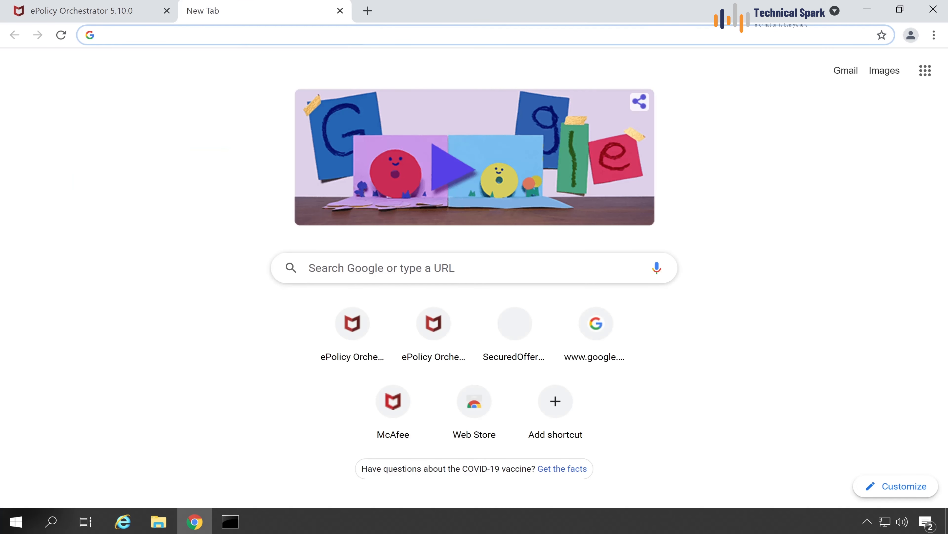
text(https://support.mcafee.com/epomer)
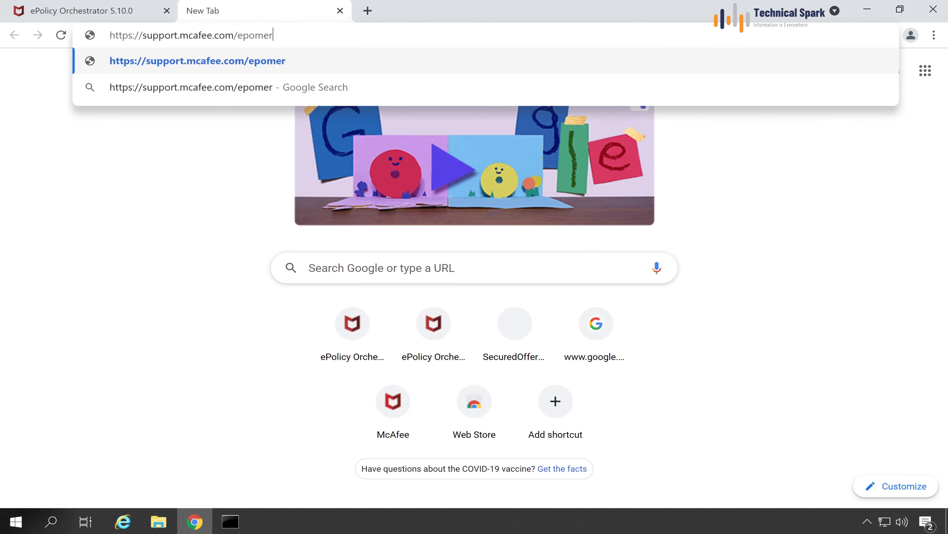
key(Return)
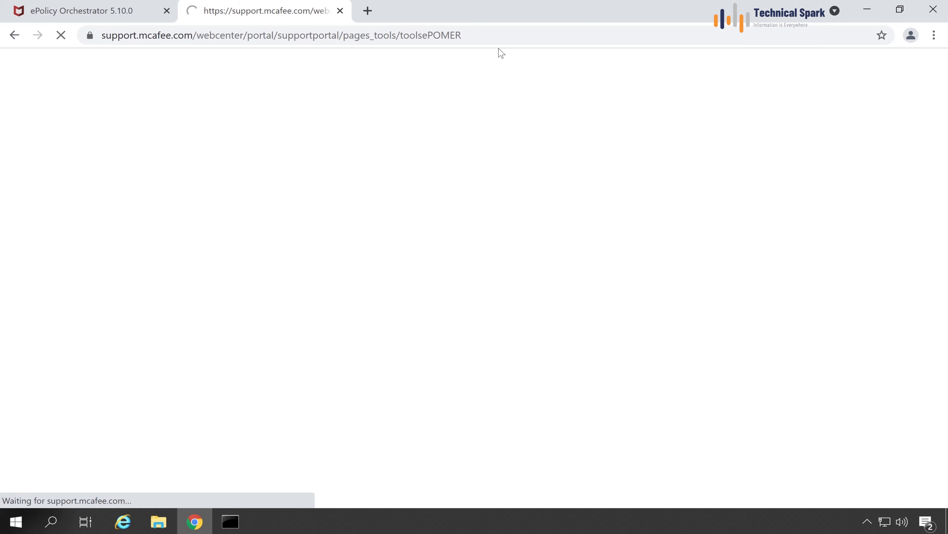
Review the ePO-MER Walkthrough Guide and MER deployment article links, then close the tab.
scroll(620, 241, down, 8)
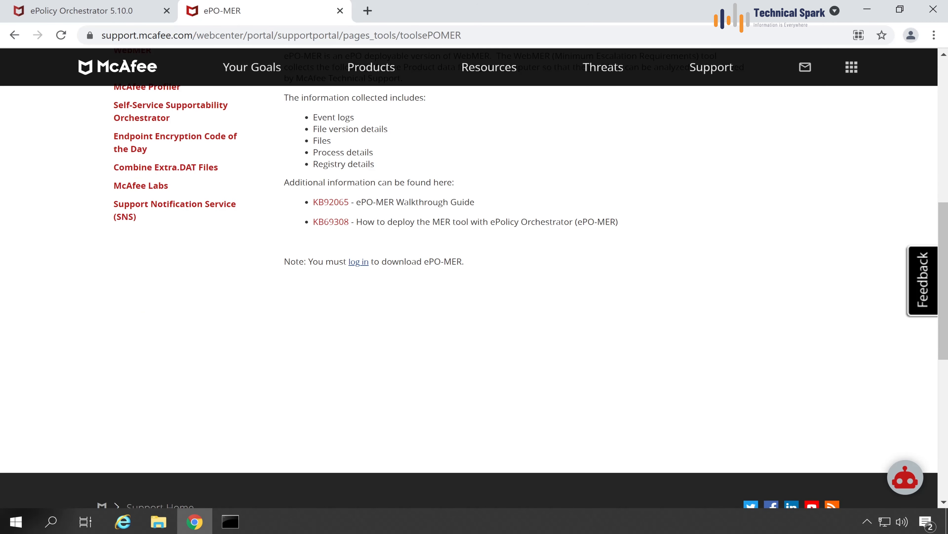
drag(356, 202, 477, 203)
drag(357, 222, 622, 225)
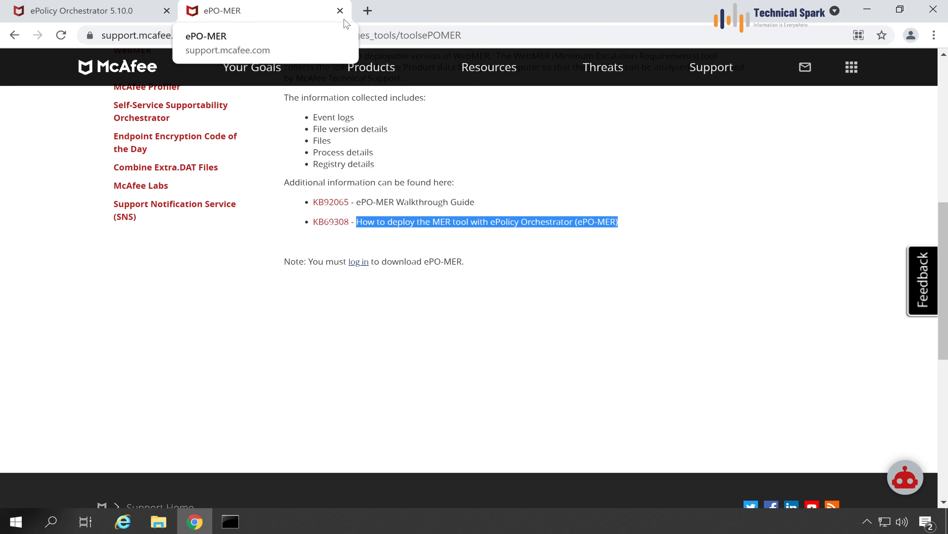
click(340, 11)
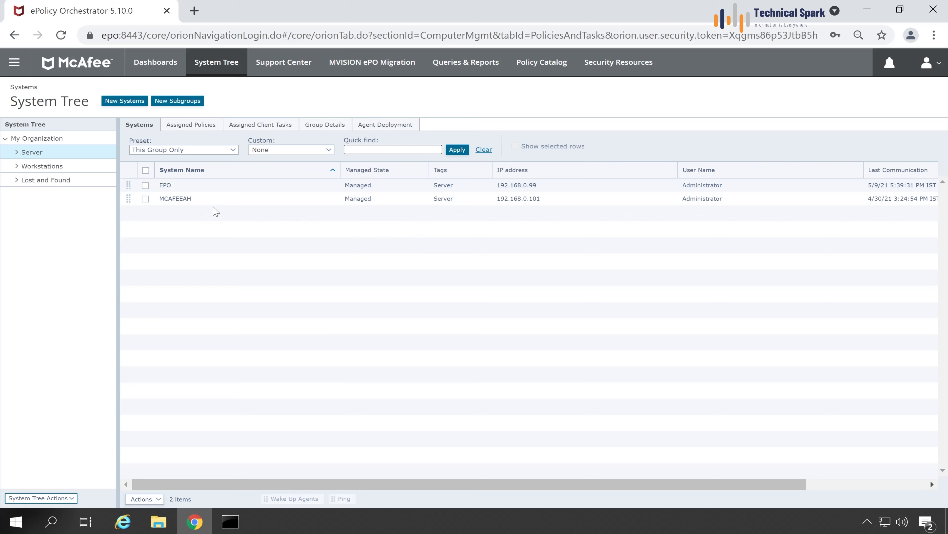
Load the toolsWebMER support page in a new tab and scroll to its Windows and Linux downloads.
click(611, 253)
click(194, 11)
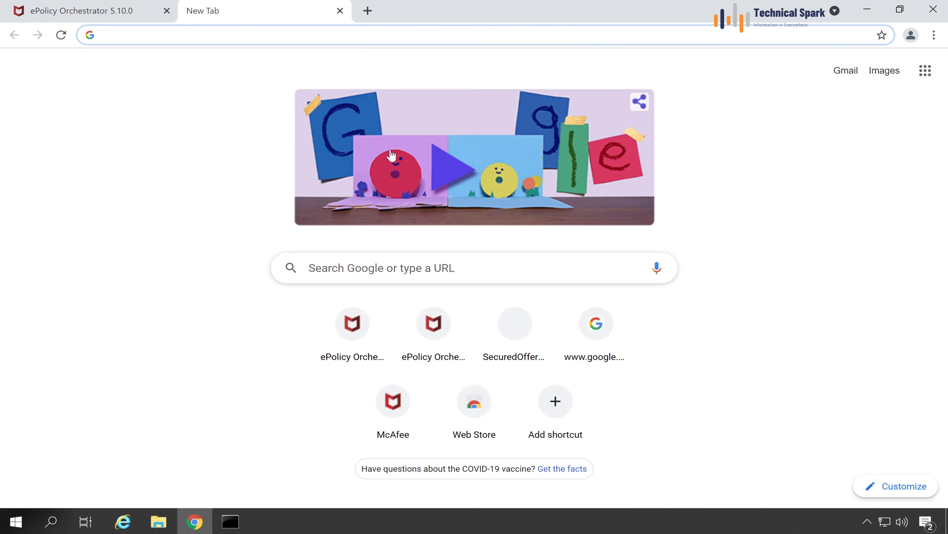
text(https://support.mcafee.com/webcenter/portal/supportportal/pages_tools/toolsWebMER)
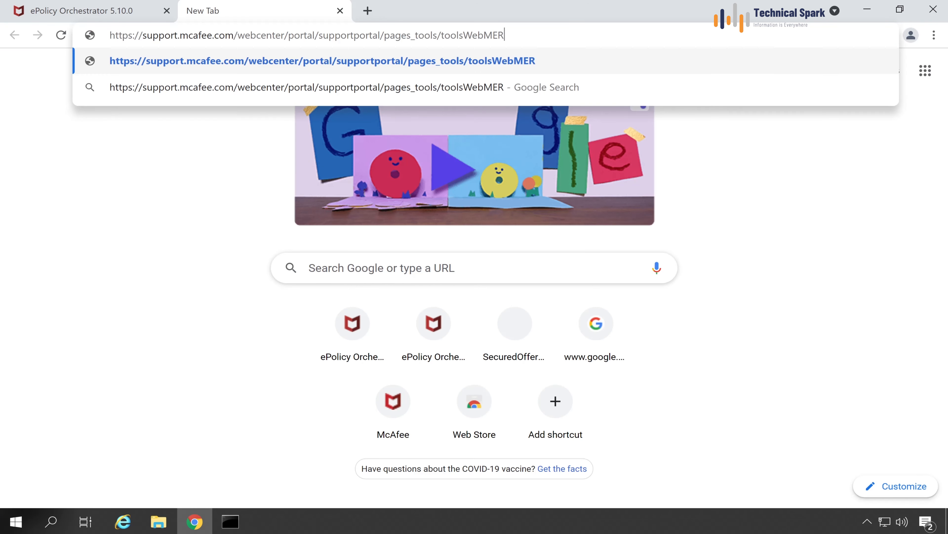
key(Return)
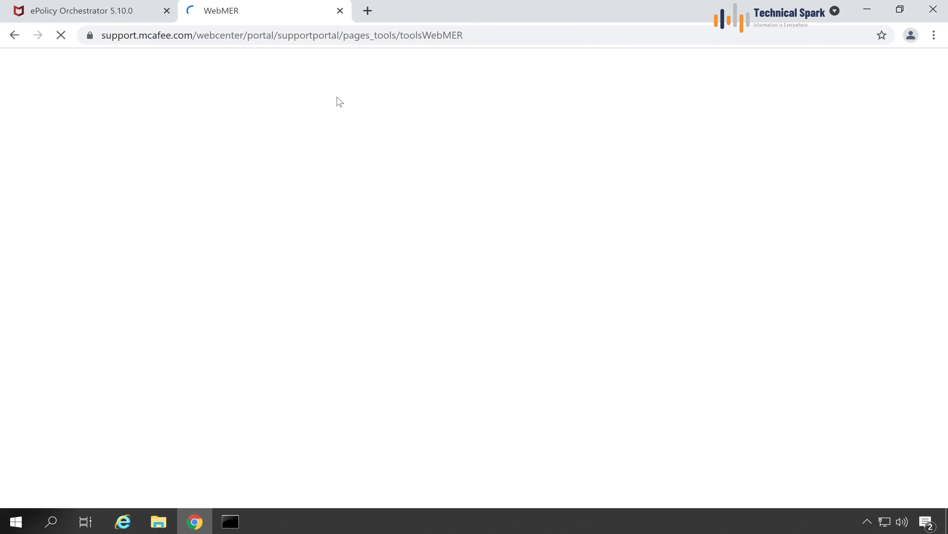
scroll(349, 138, down, 5)
scroll(349, 137, down, 4)
scroll(341, 309, up, 2)
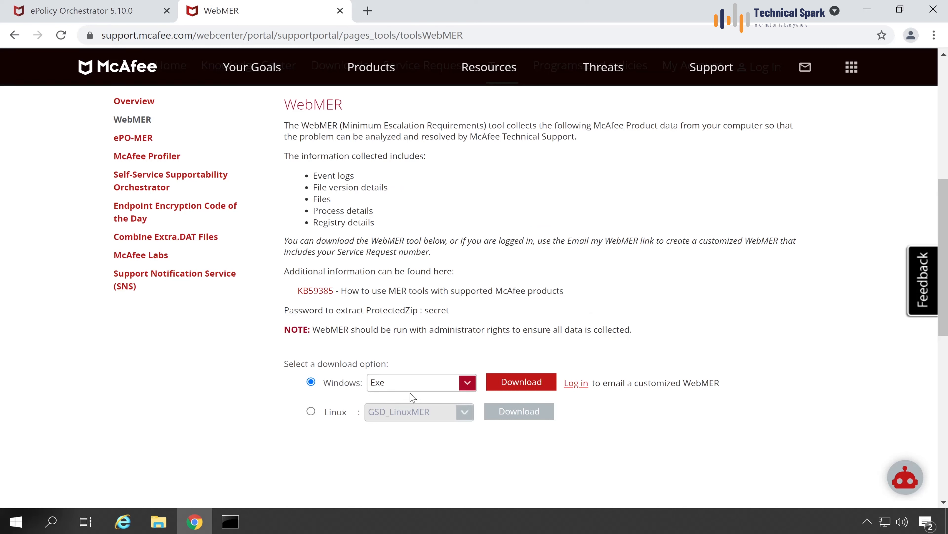
Download the Windows Exe WebMER tool, MER.exe (6.9 MB), then switch to File Explorer.
click(508, 382)
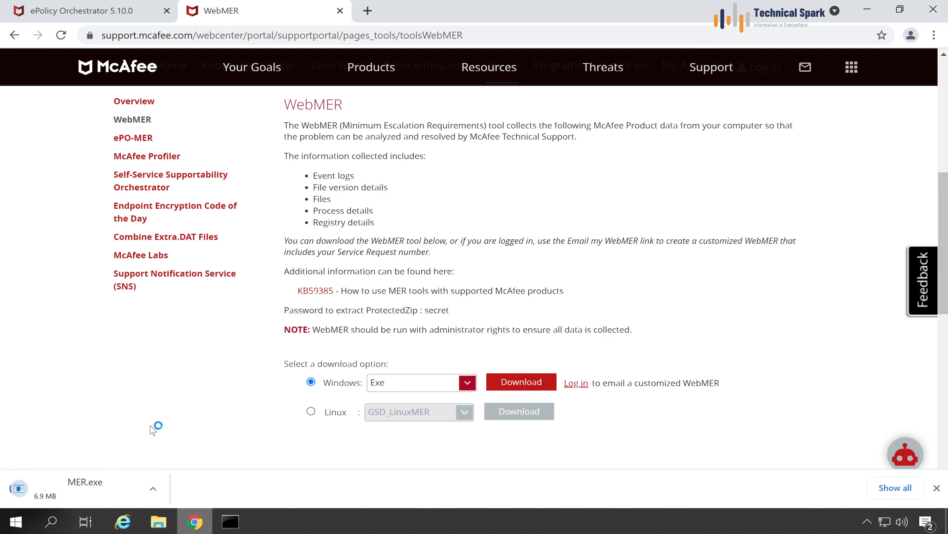
click(163, 531)
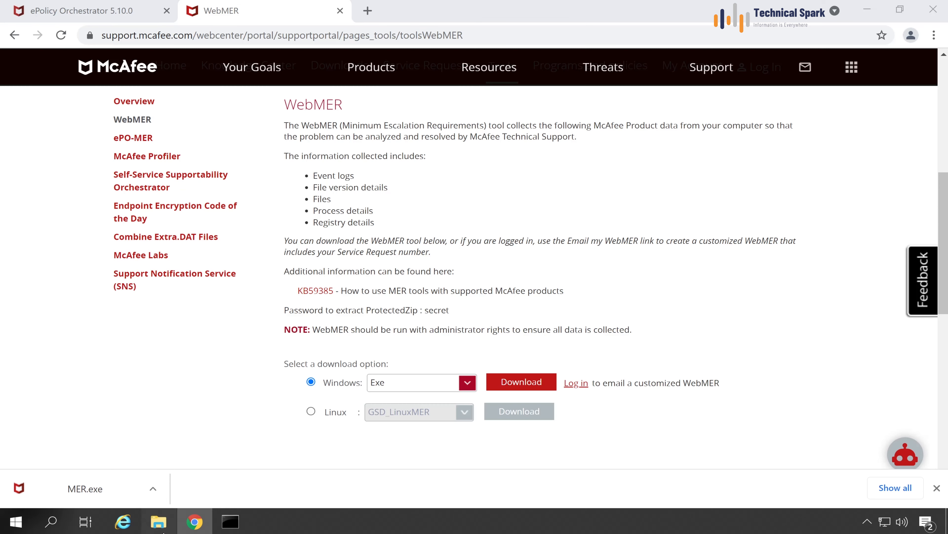
Launch MER from the Downloads folder and close the WebMER browser tab.
click(197, 299)
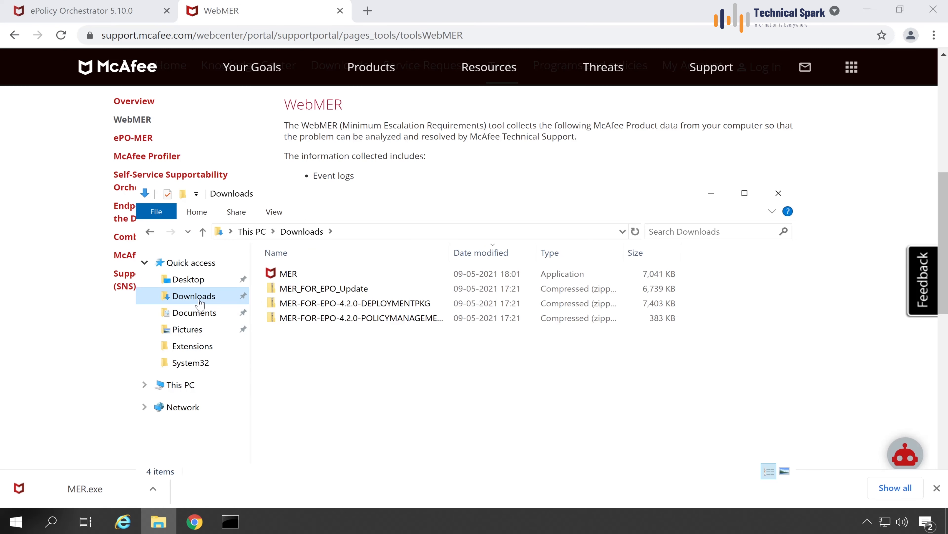
double_click(309, 274)
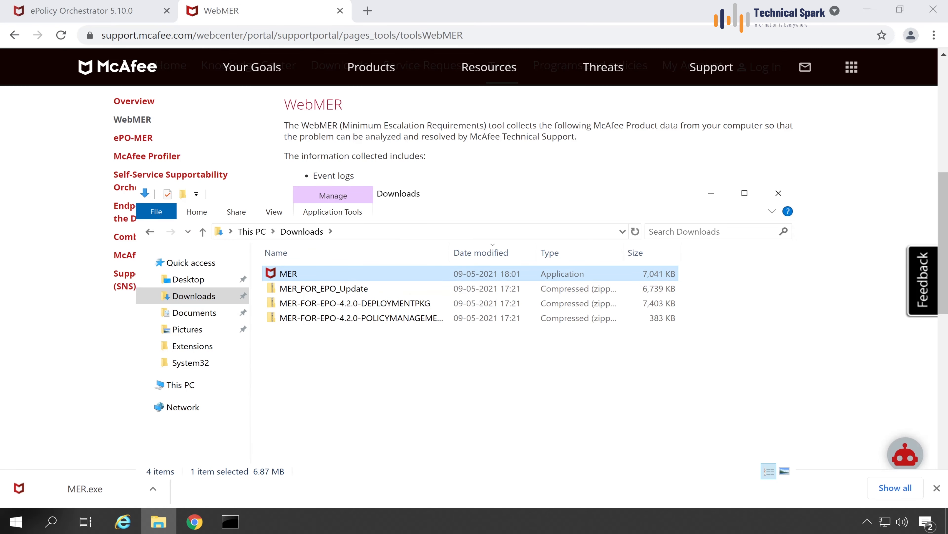
click(869, 11)
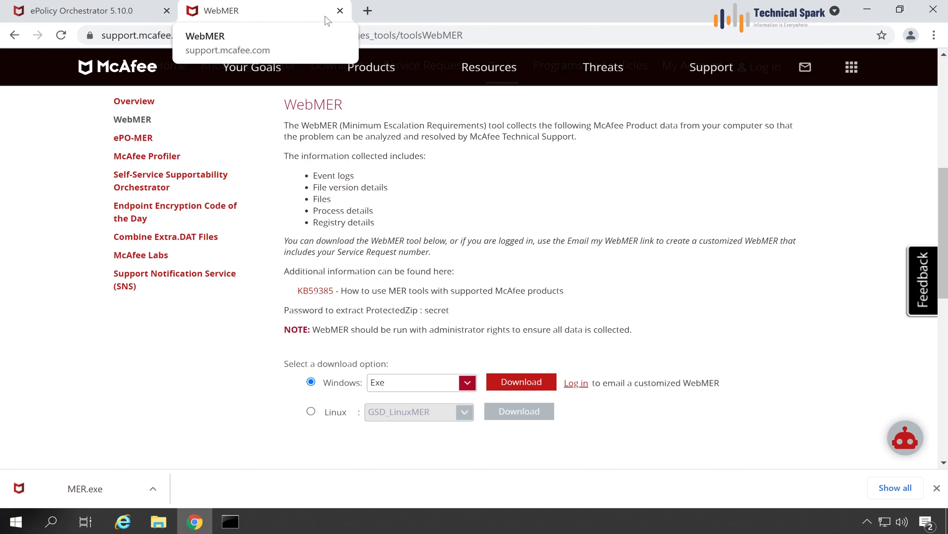
click(340, 11)
Log off from ePO, close Chrome, and run MER as administrator.
click(927, 63)
click(861, 185)
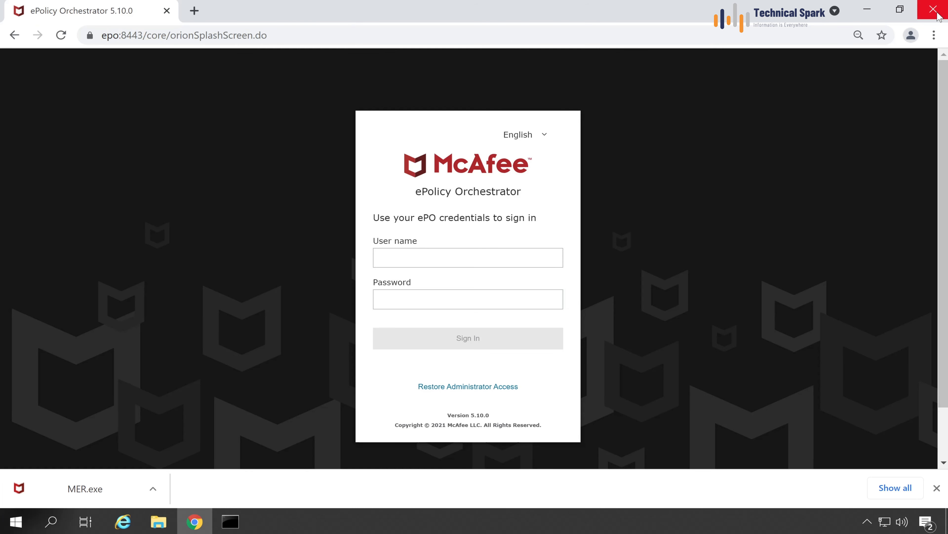
click(934, 10)
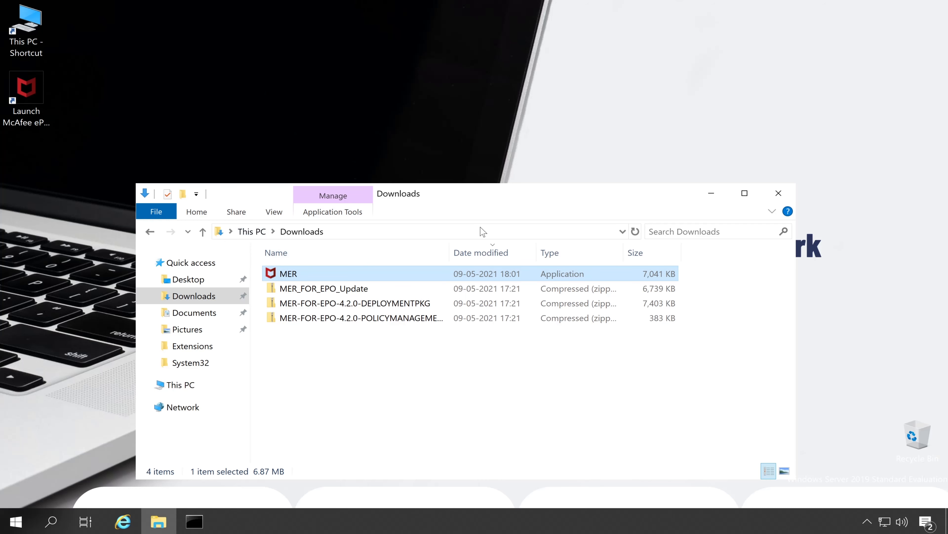
right_click(288, 274)
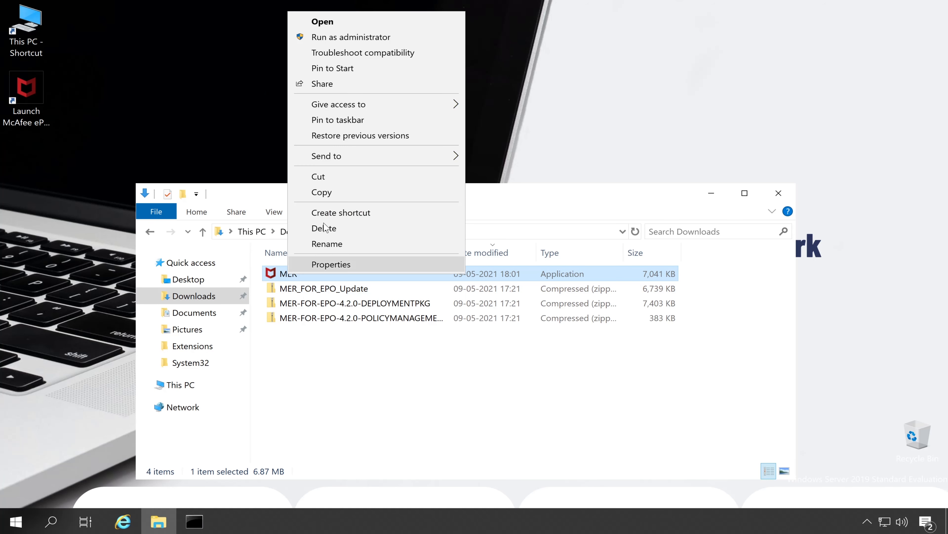
click(356, 41)
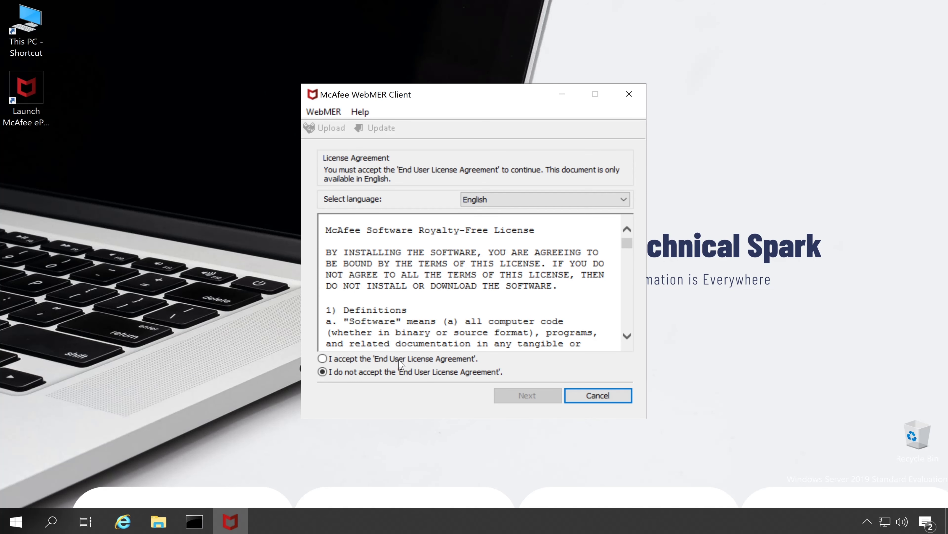
Accept the WebMER license agreement and look over the product selection options.
click(400, 359)
click(537, 395)
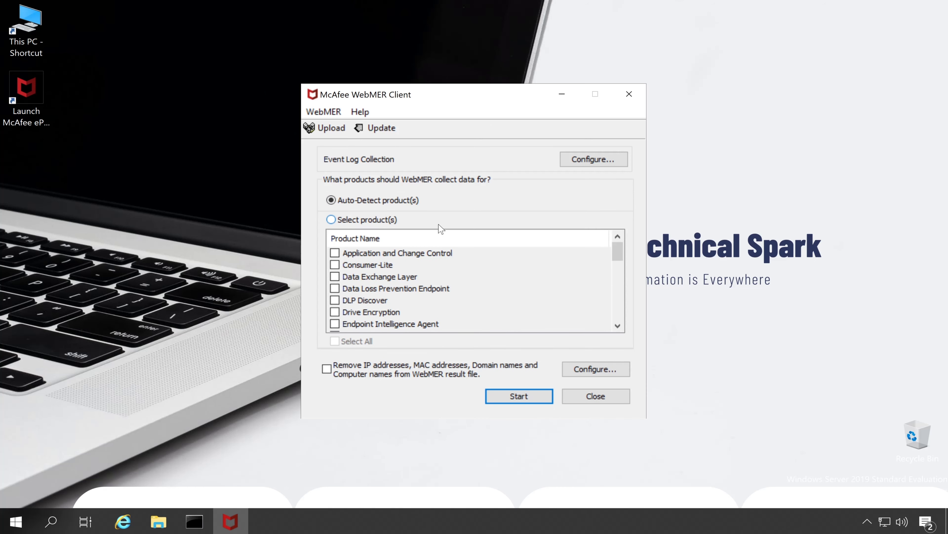
click(348, 220)
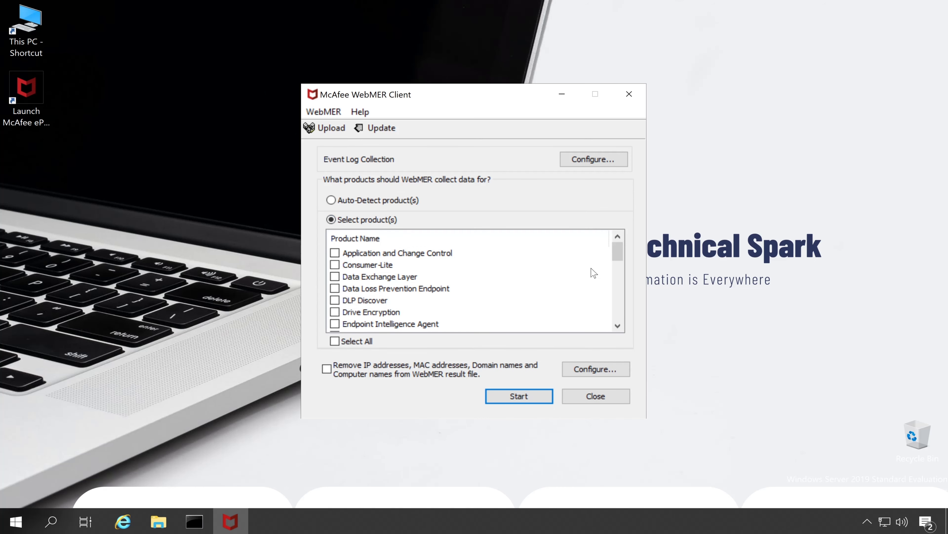
scroll(613, 308, down, 5)
scroll(612, 309, down, 1)
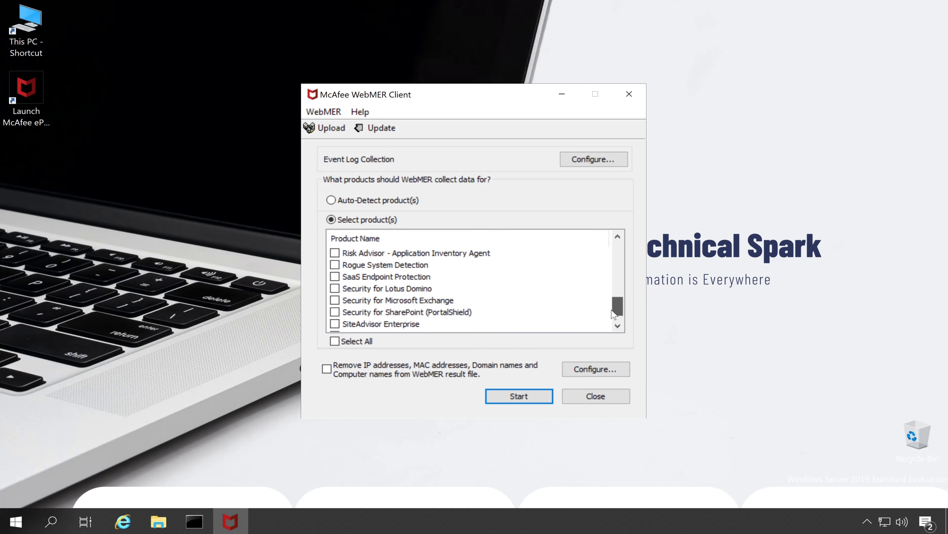
scroll(613, 308, up, 8)
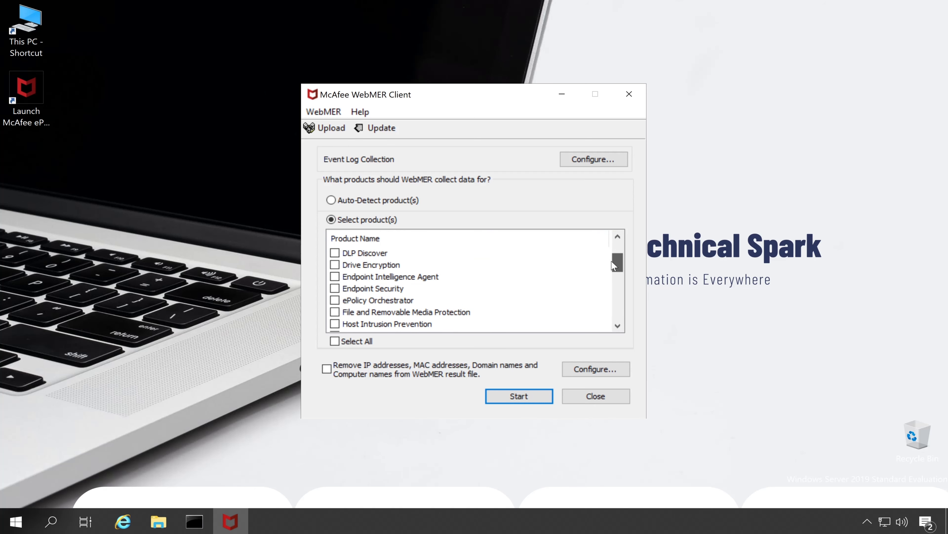
Choose Auto-Detect product(s), keep default event log collection, and toggle stripping addresses and names.
click(368, 201)
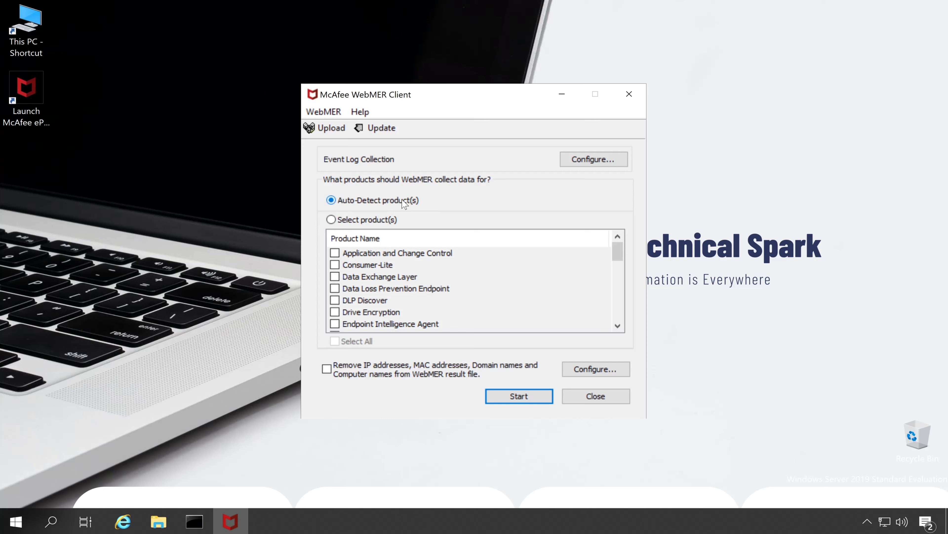
click(610, 161)
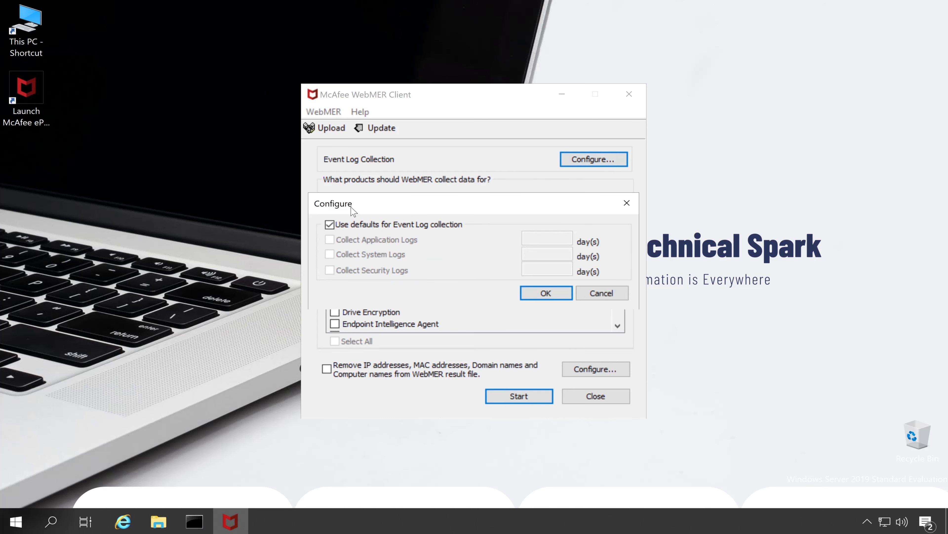
click(595, 293)
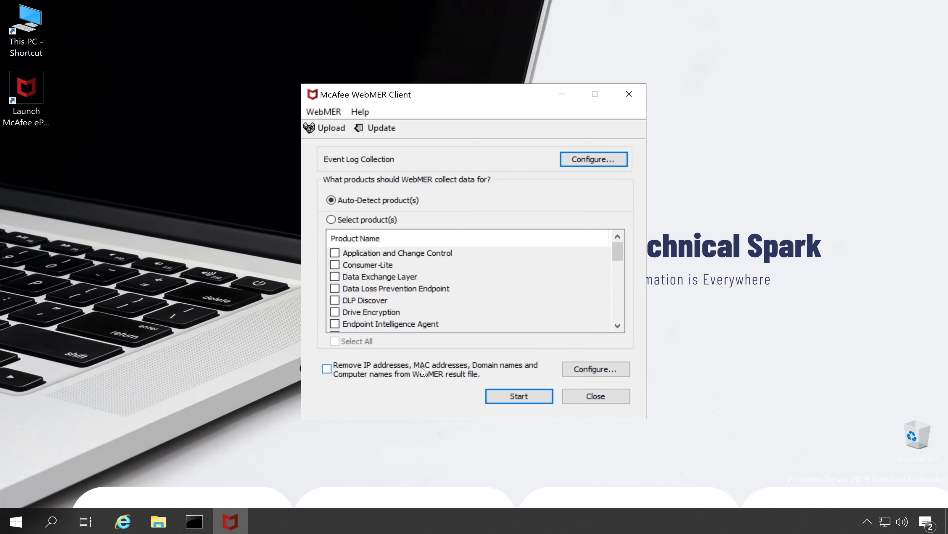
click(351, 372)
click(521, 395)
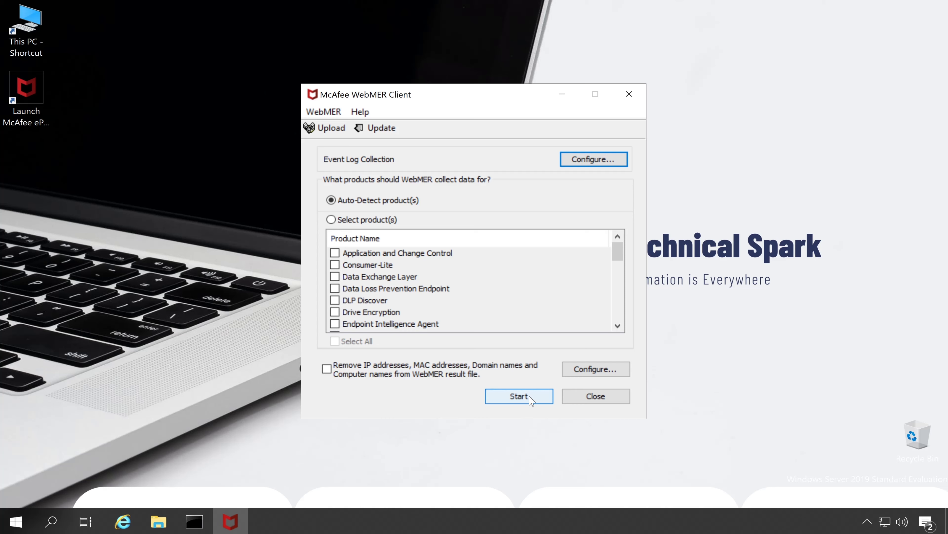
Run the WebMER collection and save the result as EPO_0.tgz on the Desktop.
click(530, 399)
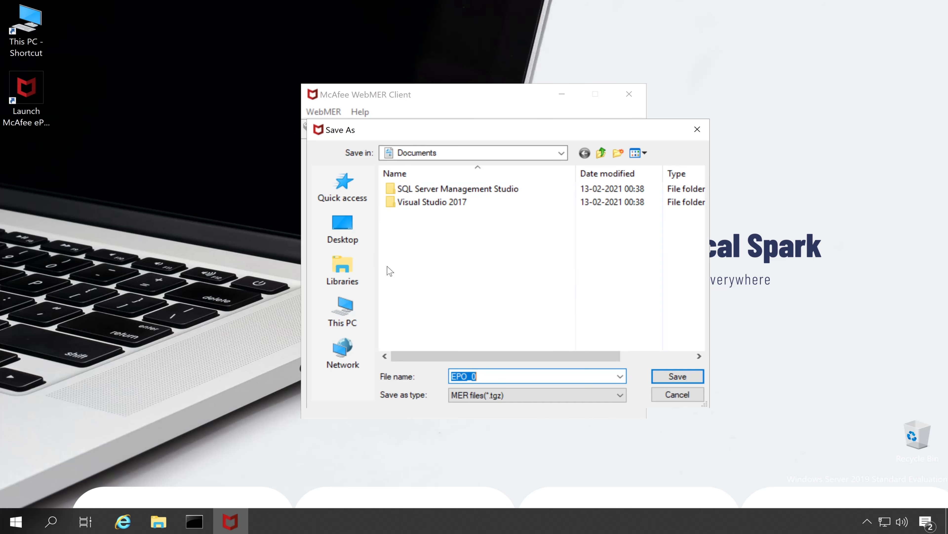
click(354, 234)
click(481, 377)
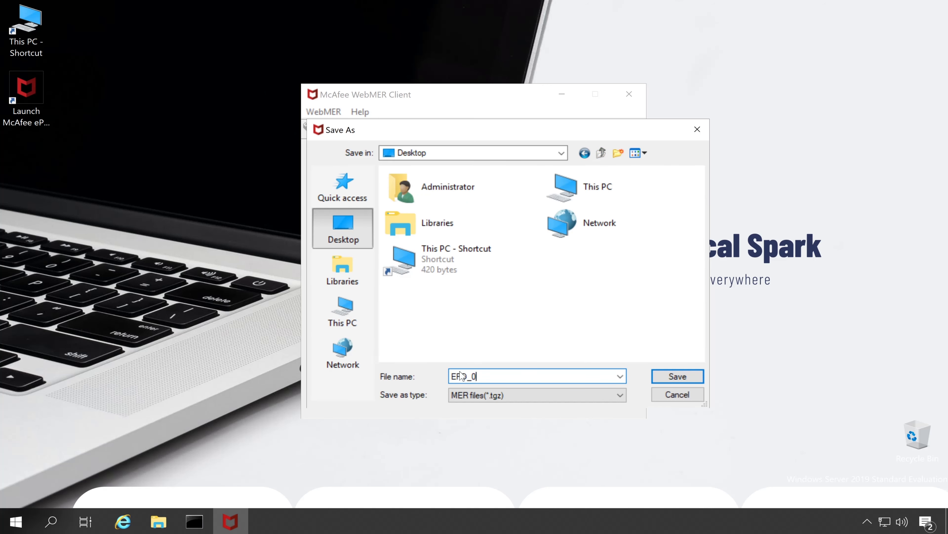
drag(482, 376, 402, 377)
click(508, 355)
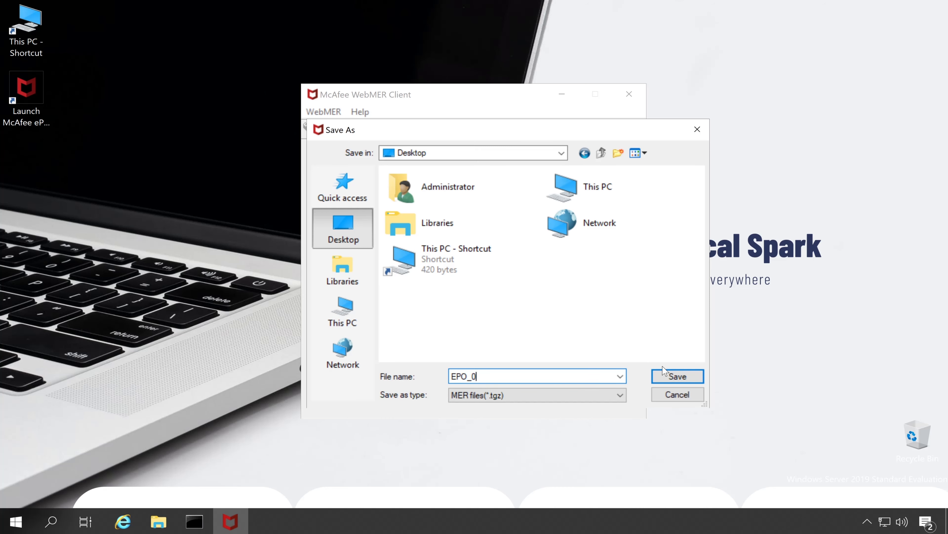
click(678, 376)
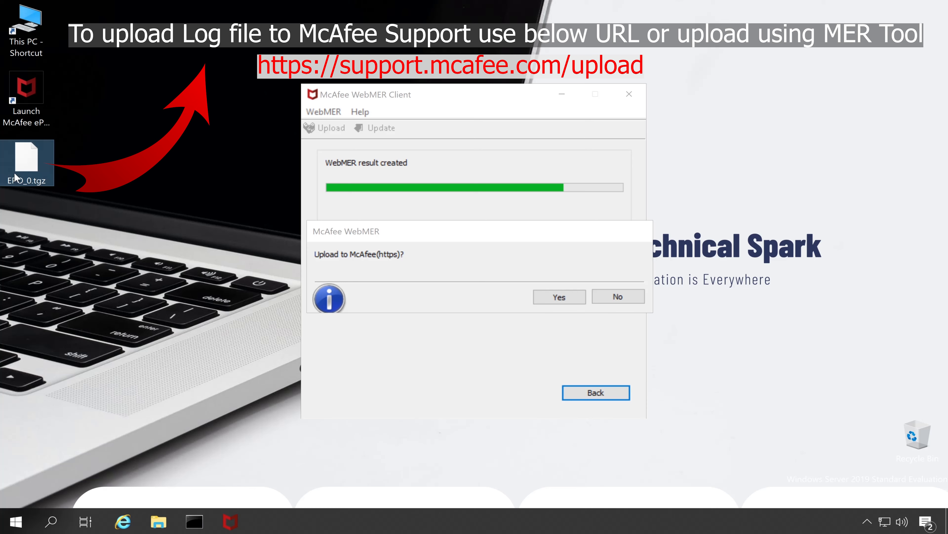
Agree to upload the result and enter the service request number and e-mail address.
click(515, 232)
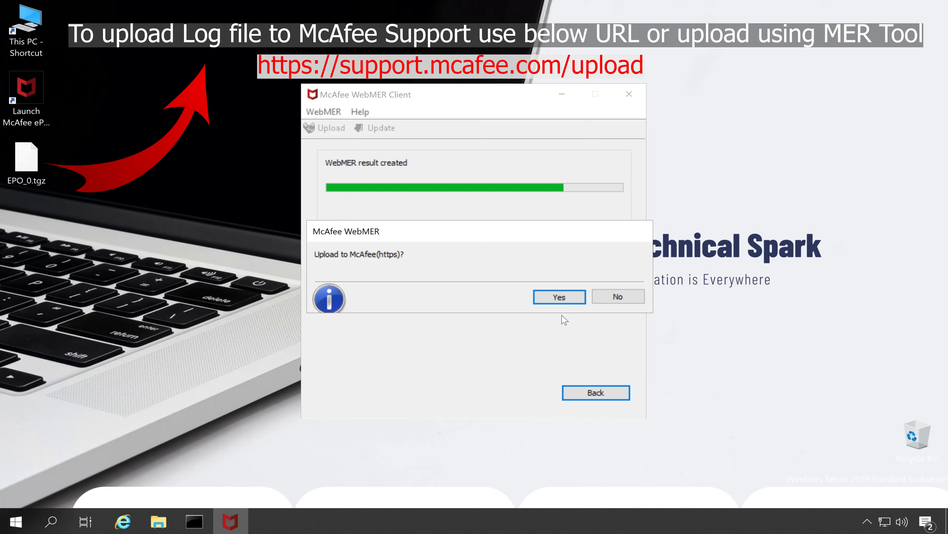
click(561, 296)
click(555, 300)
click(535, 221)
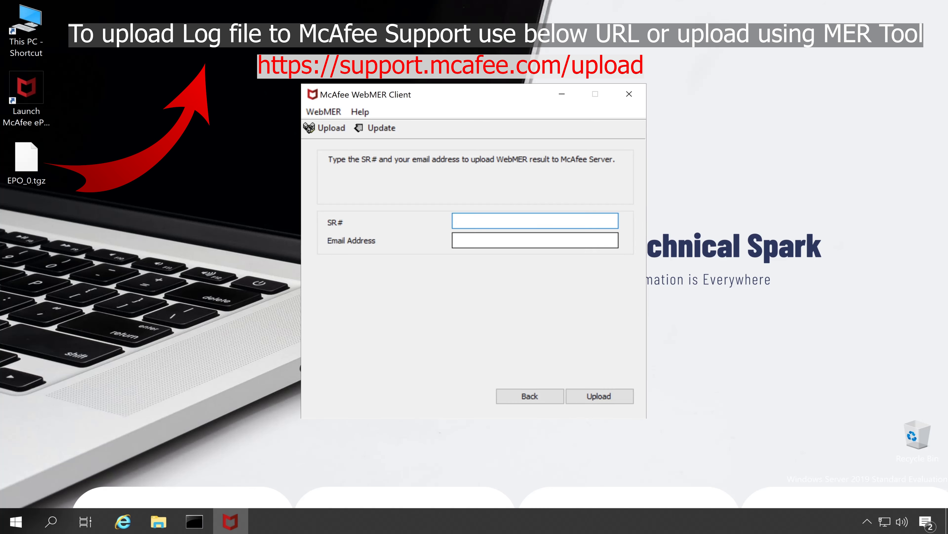
click(486, 240)
click(535, 221)
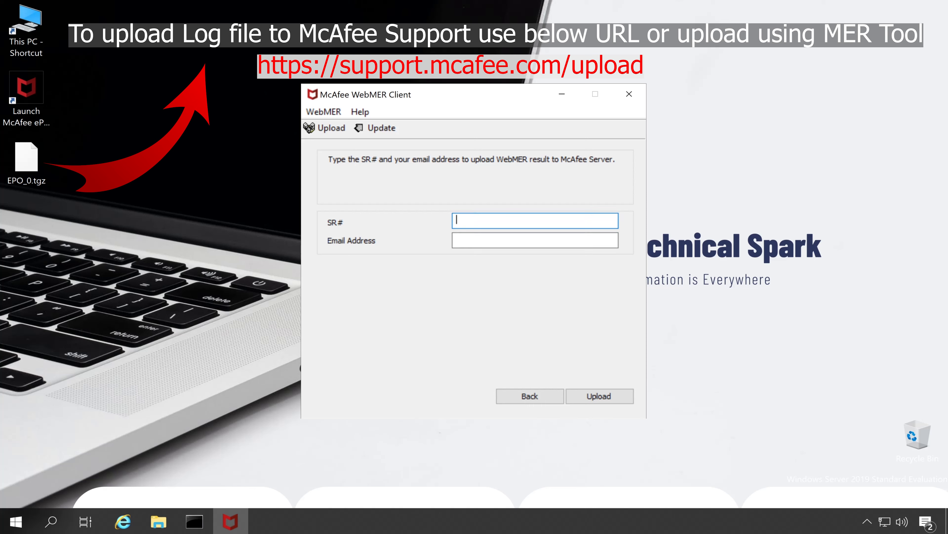
text(4-12324343432)
click(457, 239)
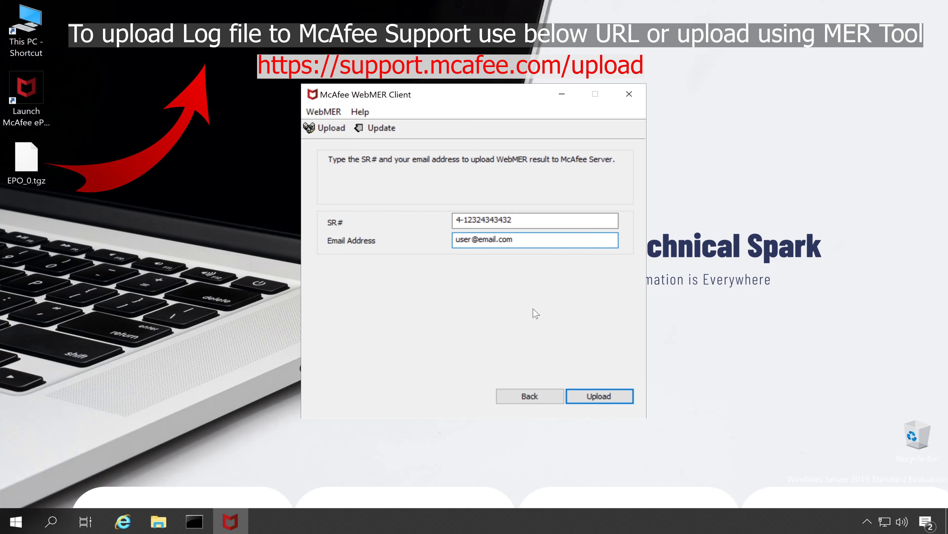
Attempt the upload, dismiss the invalid SR number error, and close the WebMER tool.
click(605, 398)
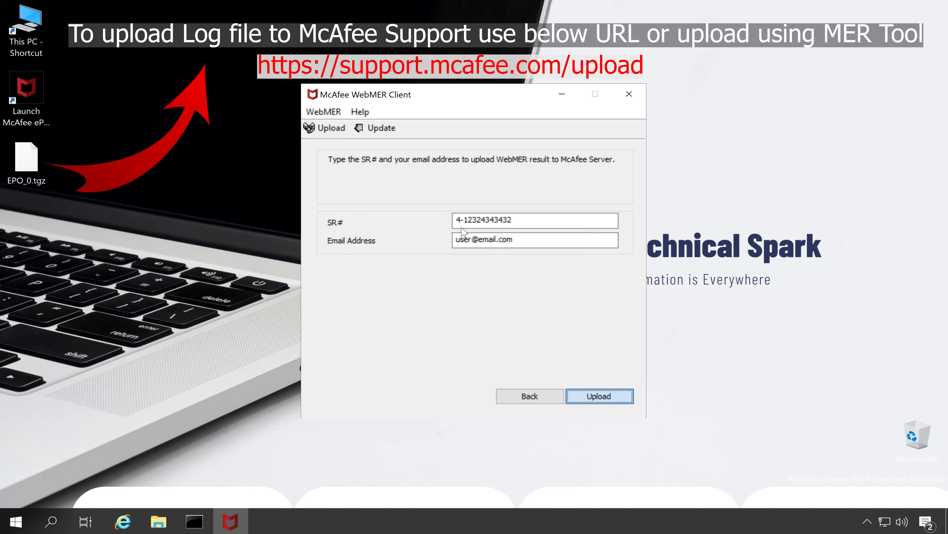
drag(476, 227, 468, 258)
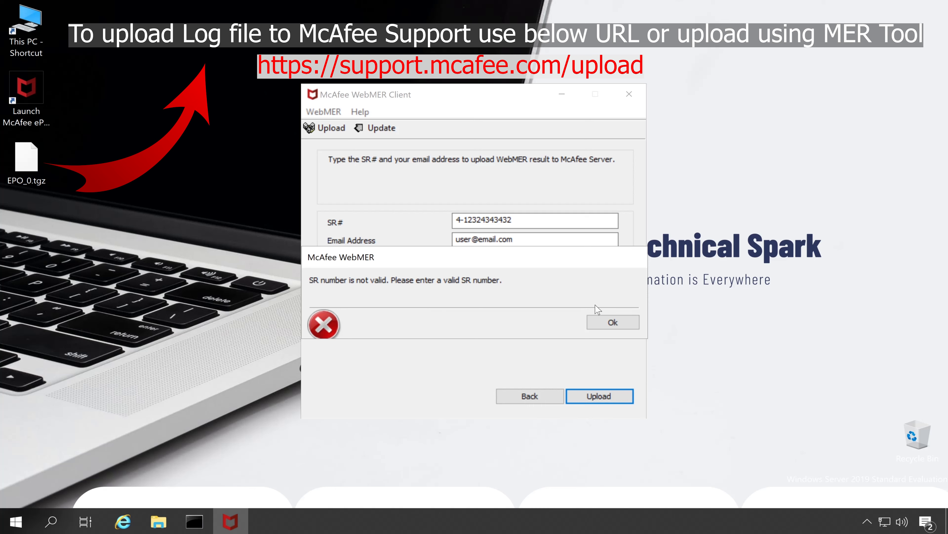
click(618, 320)
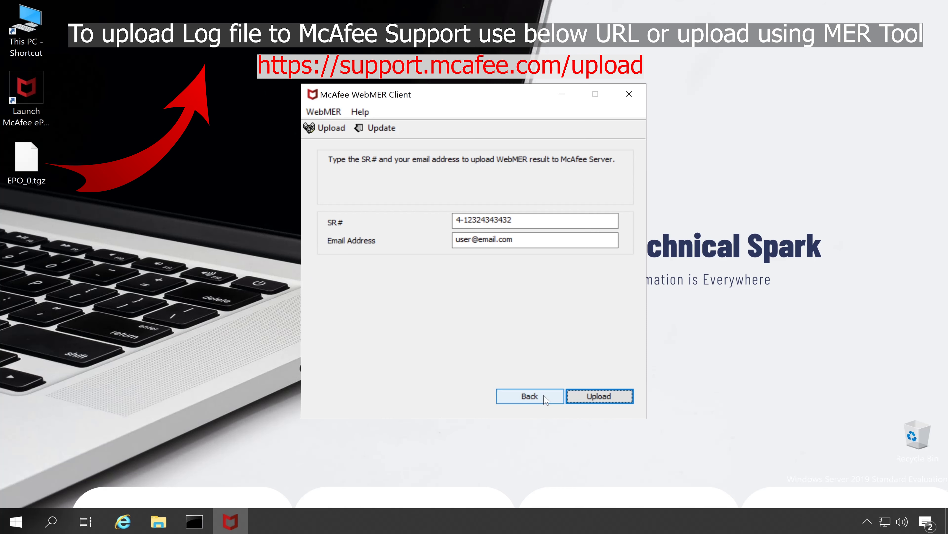
click(530, 396)
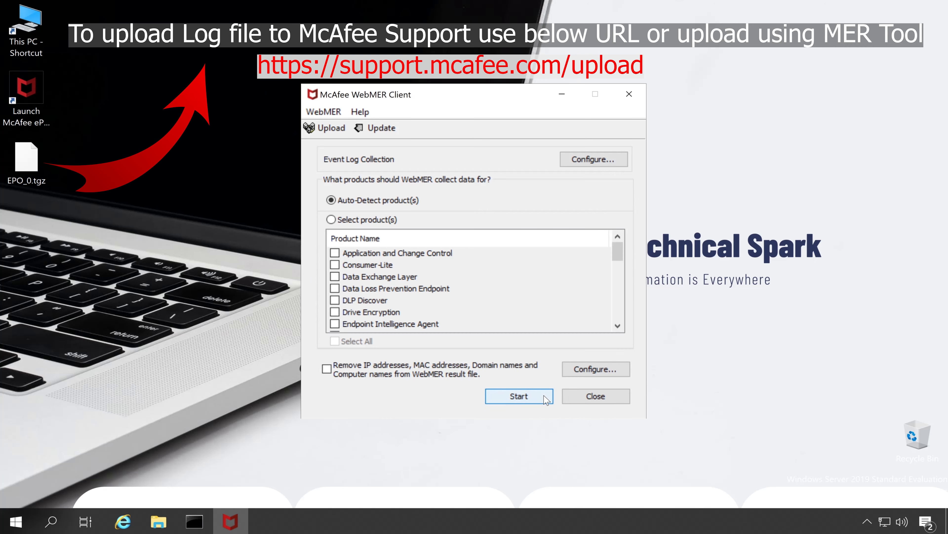
click(606, 393)
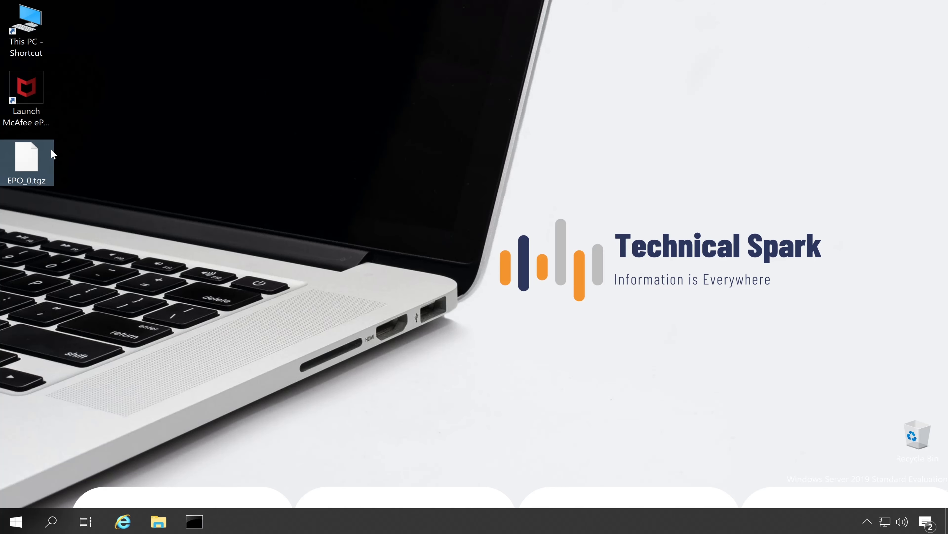